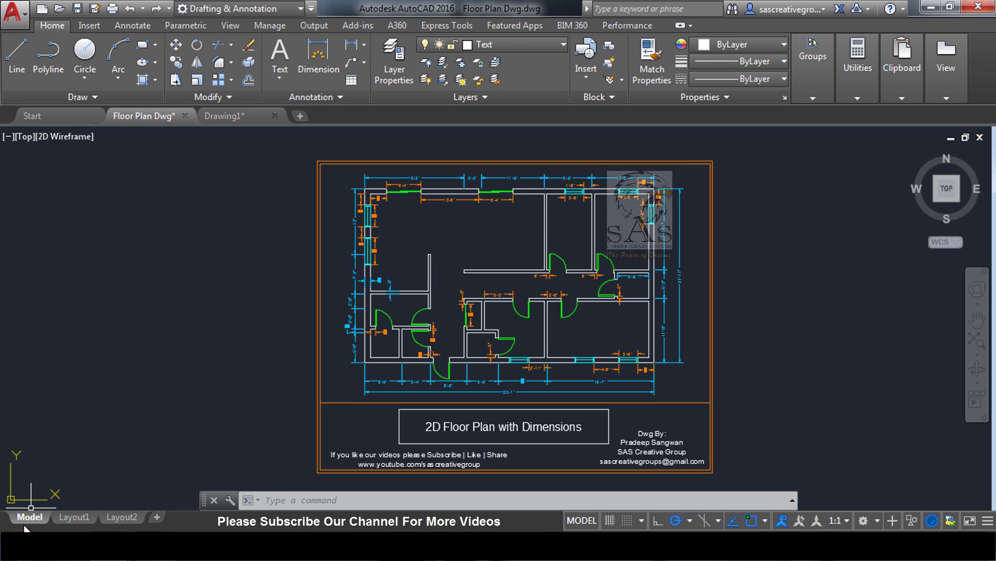
View Layout1, return to model space, and examine the wall thickness dimensions near the floor plan's lower-left rooms.
{"action": "left_click", "coordinate": [64, 517]}
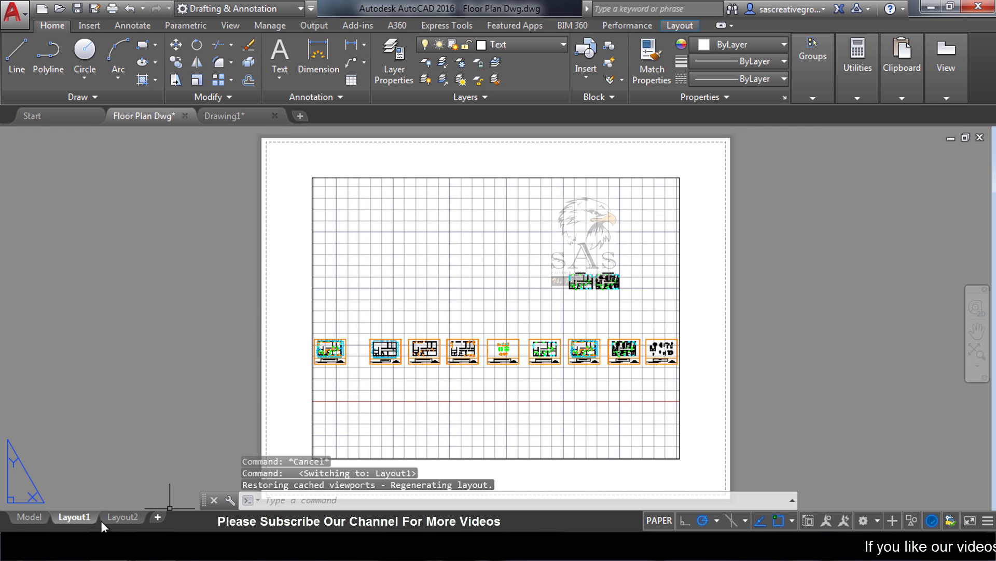
{"action": "left_click", "coordinate": [28, 517]}
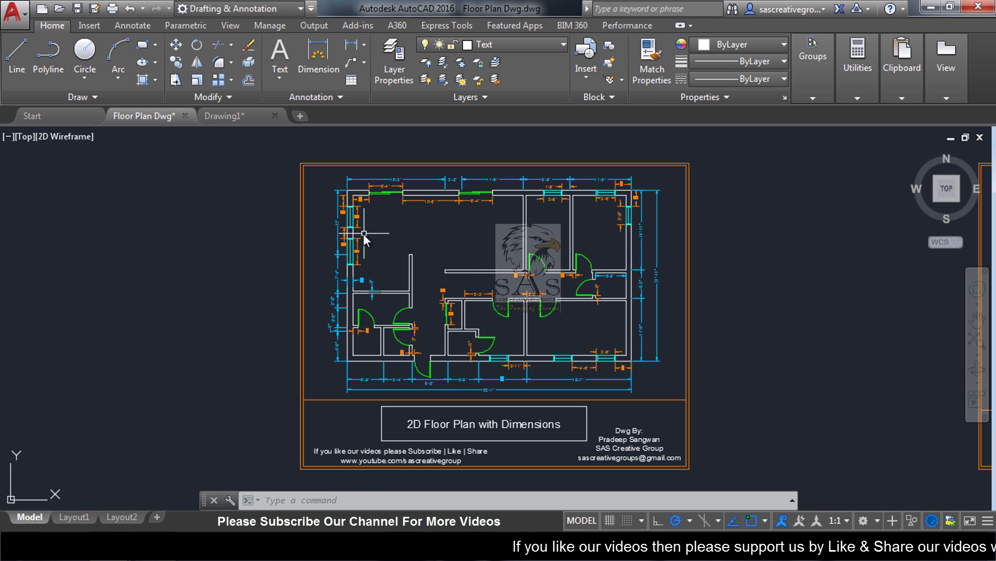
{"action": "scroll", "coordinate": [364, 234], "scroll_direction": "up", "scroll_amount": 7}
{"action": "middle_click_drag", "start_coordinate": [379, 400], "coordinate": [401, 314]}
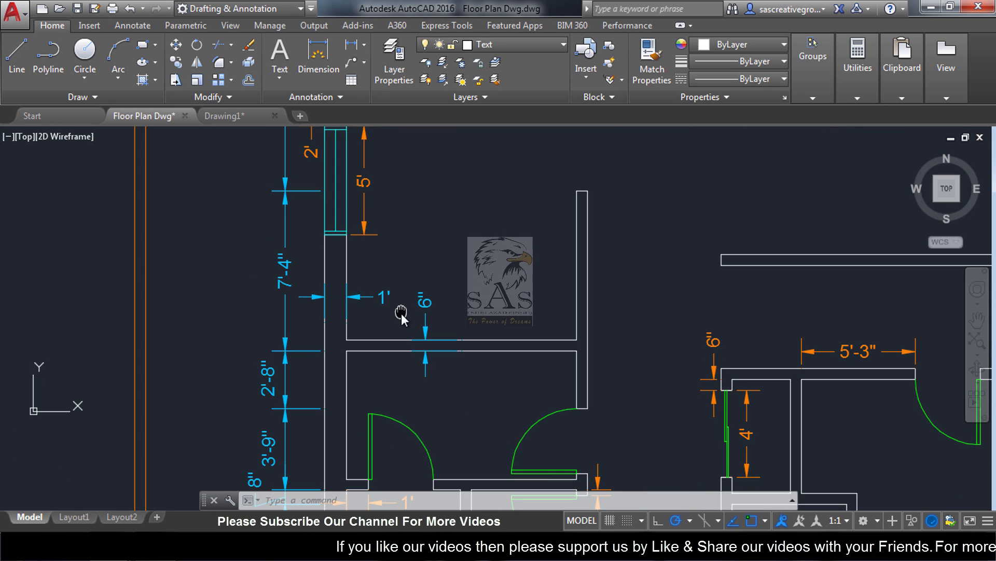
{"action": "scroll", "coordinate": [428, 363], "scroll_direction": "up", "scroll_amount": 5}
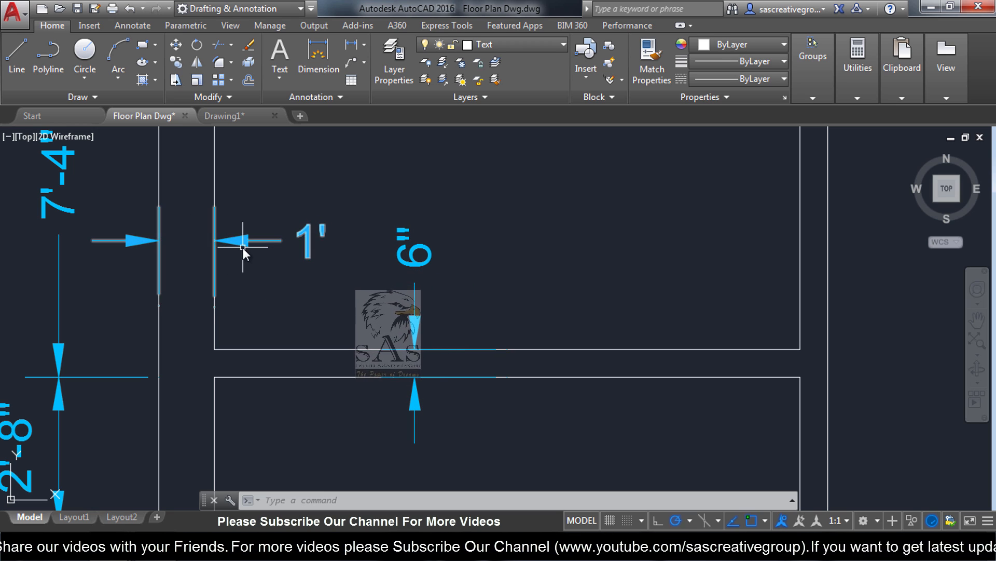
{"action": "scroll", "coordinate": [244, 250], "scroll_direction": "down", "scroll_amount": 4}
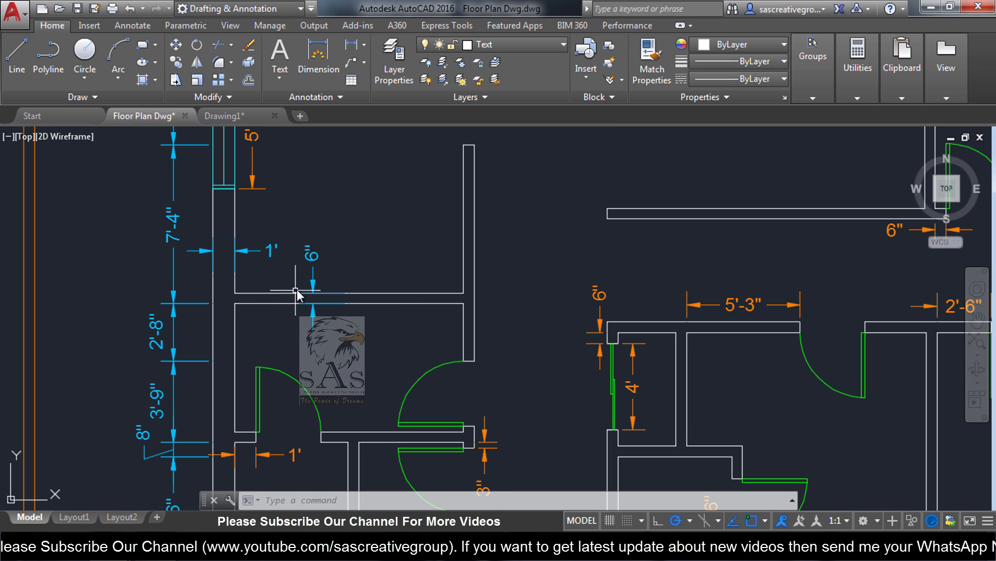
{"action": "scroll", "coordinate": [339, 311], "scroll_direction": "down", "scroll_amount": 3}
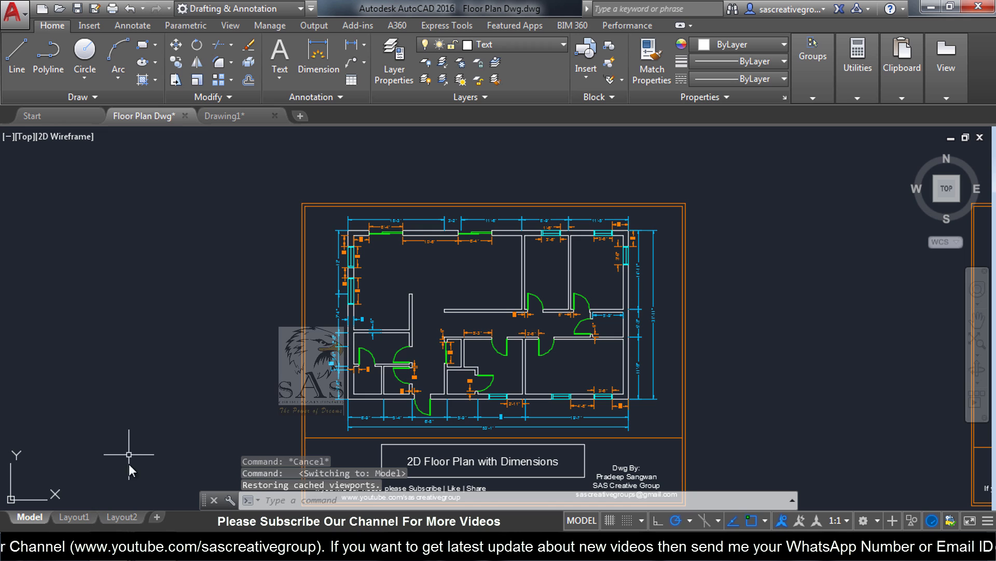
Open Layout1 and examine its viewport by selecting the frame, clearing the selection when done.
{"action": "left_click", "coordinate": [82, 519]}
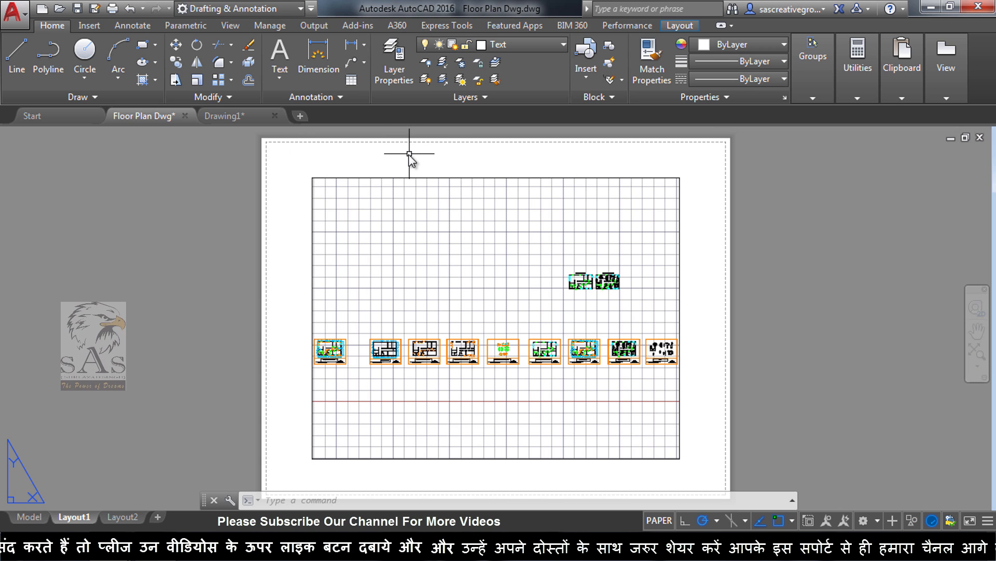
{"action": "left_click", "coordinate": [522, 177]}
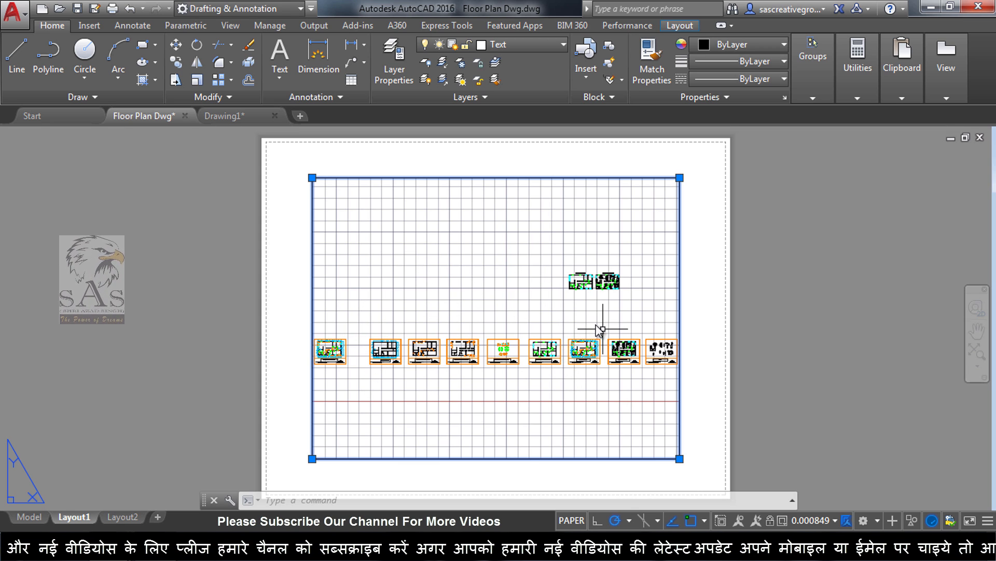
{"action": "double_click", "coordinate": [473, 327]}
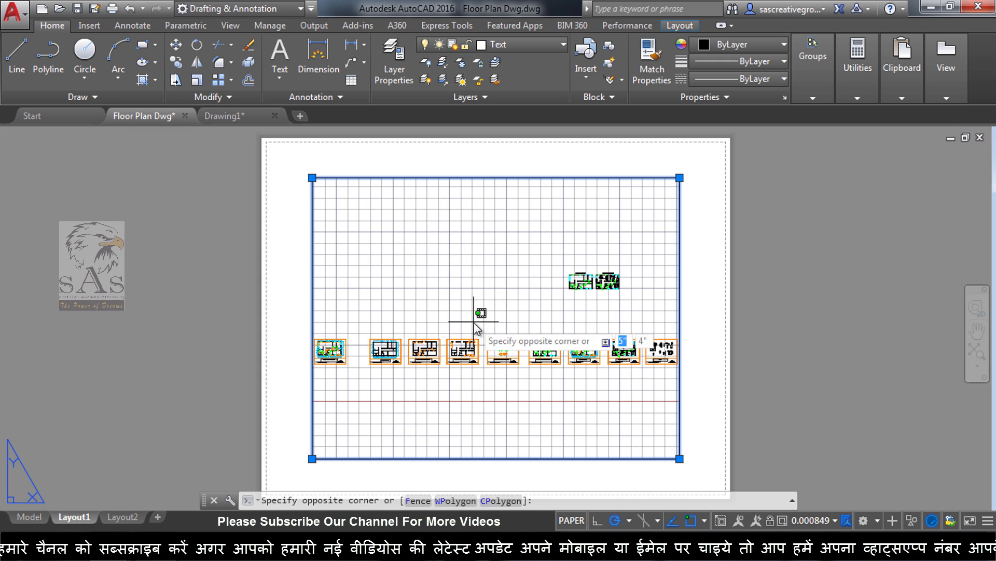
{"action": "double_click", "coordinate": [704, 248]}
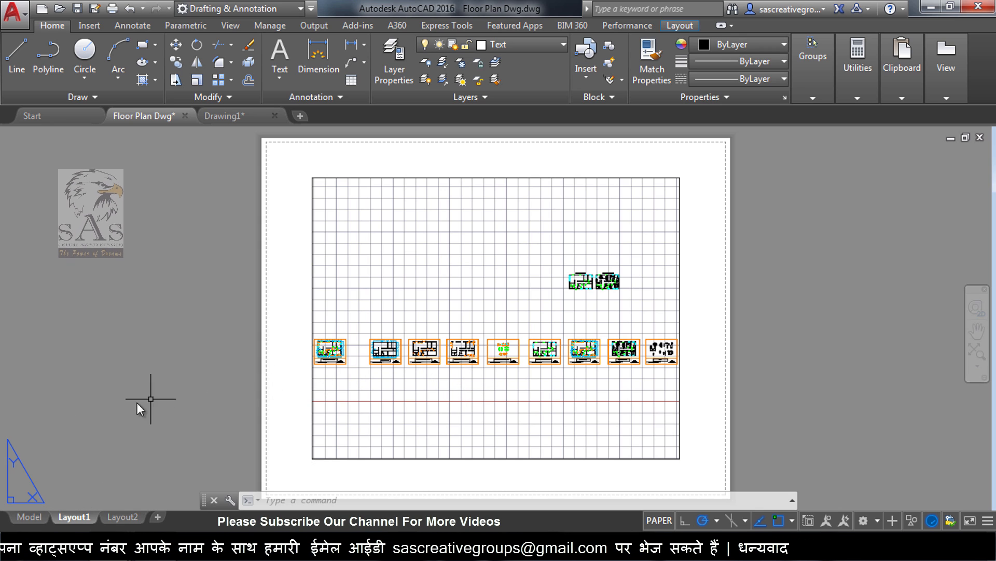
Add a new layout to the drawing and open it.
{"action": "right_click", "coordinate": [82, 515]}
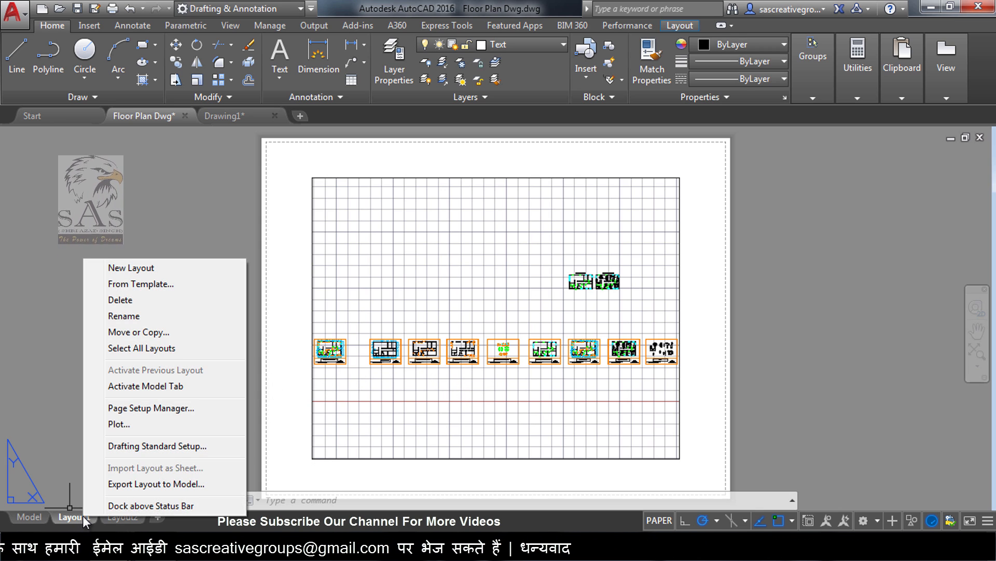
{"action": "left_click", "coordinate": [135, 268]}
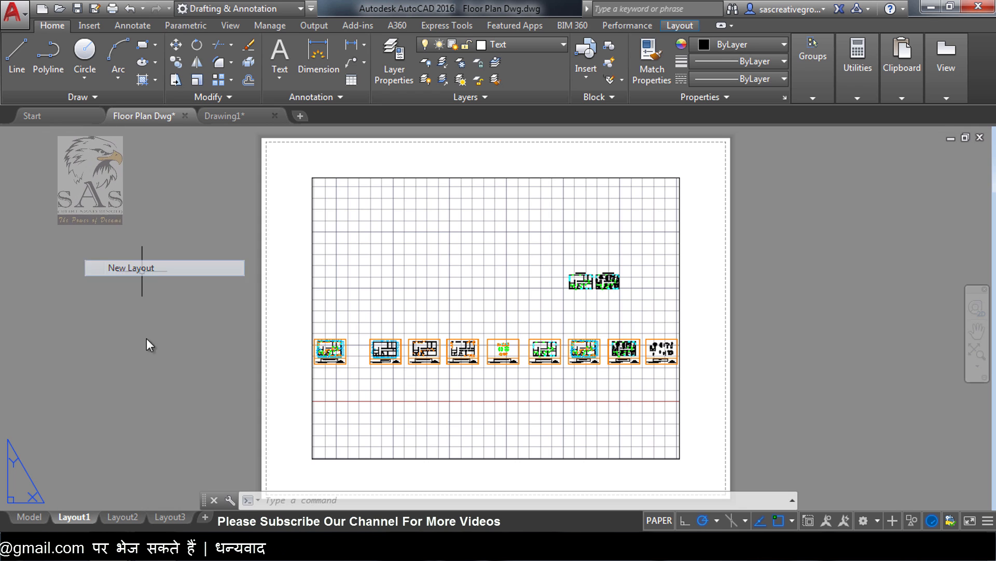
{"action": "left_click", "coordinate": [169, 519]}
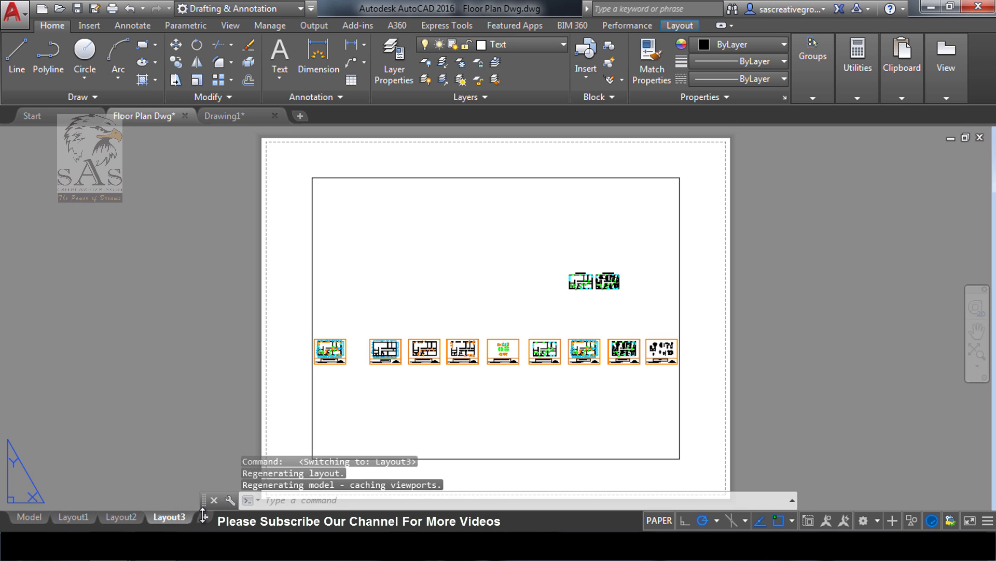
Delete Layout3 from the drawing, leaving its name unedited.
{"action": "right_click", "coordinate": [168, 516]}
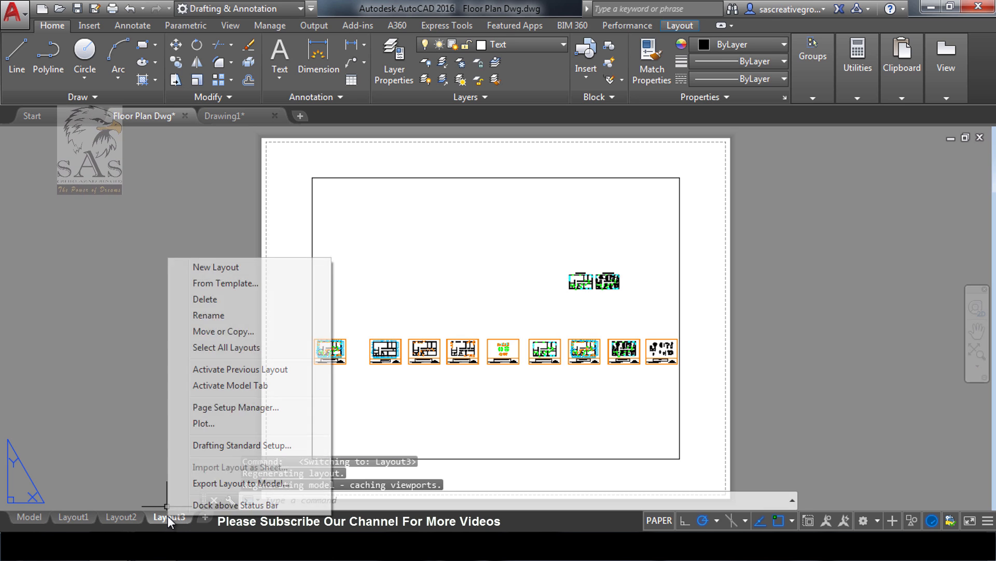
{"action": "left_click", "coordinate": [222, 316]}
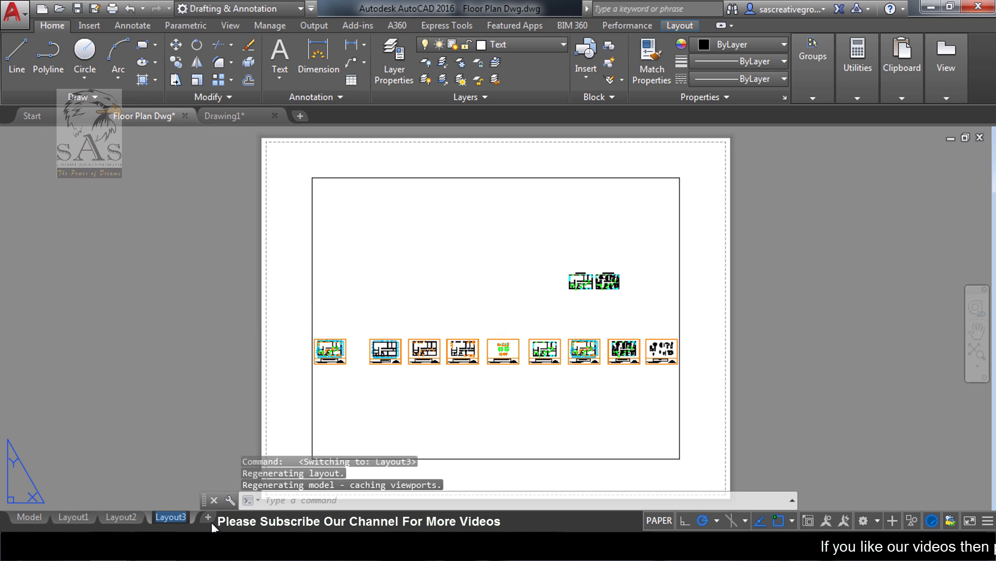
{"action": "right_click", "coordinate": [176, 515]}
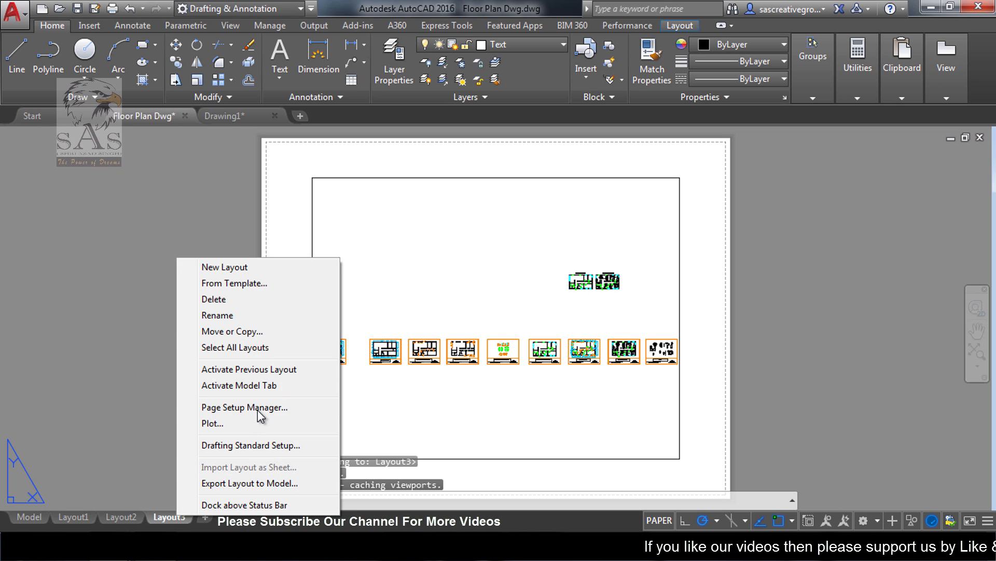
{"action": "left_click", "coordinate": [225, 299]}
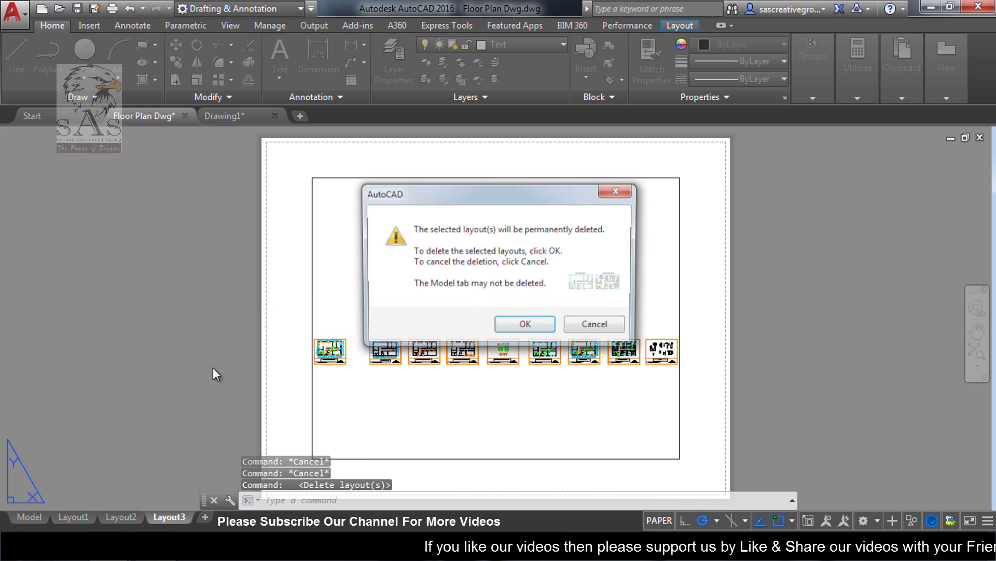
{"action": "left_click", "coordinate": [522, 326]}
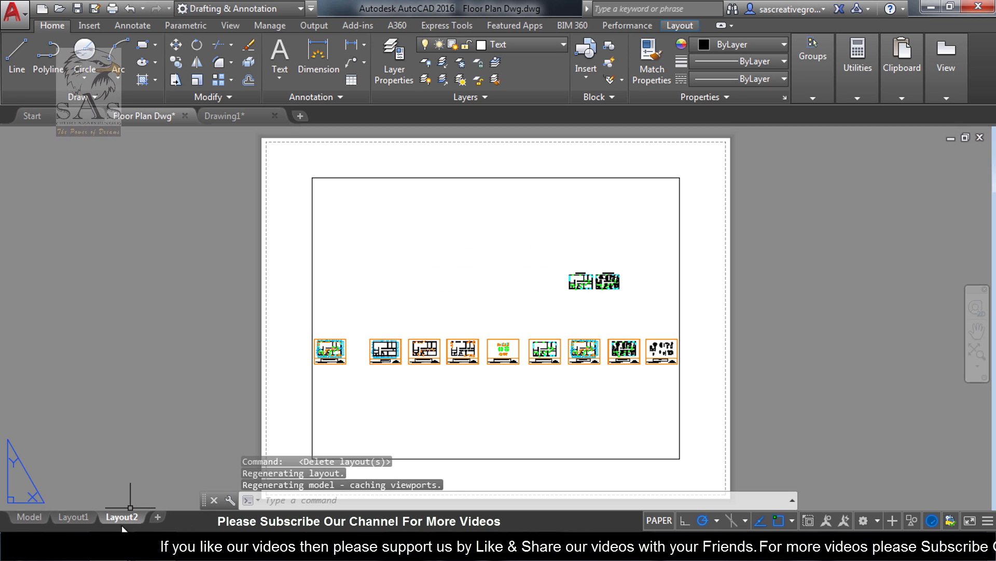
Create another new layout and delete the default viewport from its sheet.
{"action": "left_click", "coordinate": [161, 518]}
{"action": "left_click", "coordinate": [678, 280]}
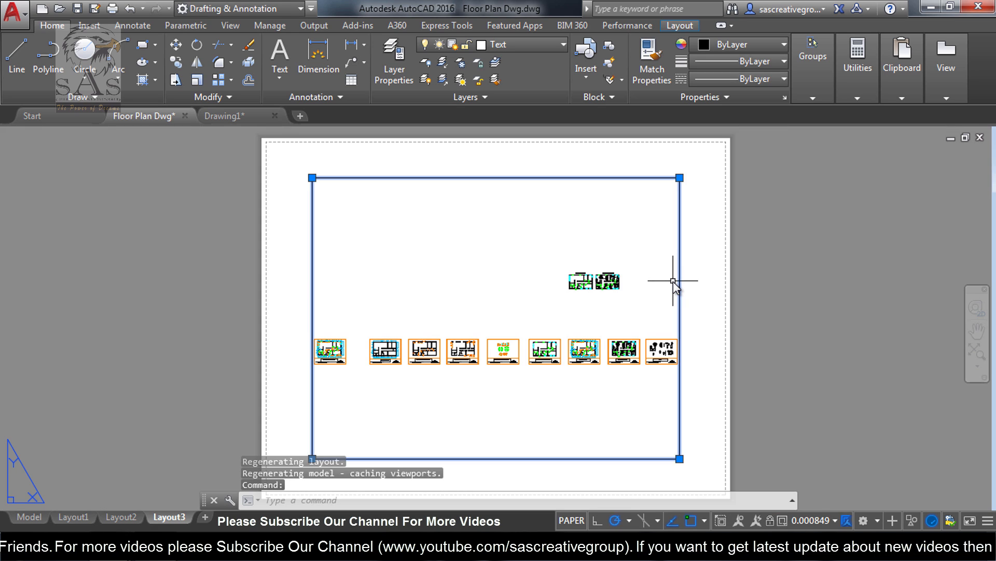
{"action": "key", "text": "Delete"}
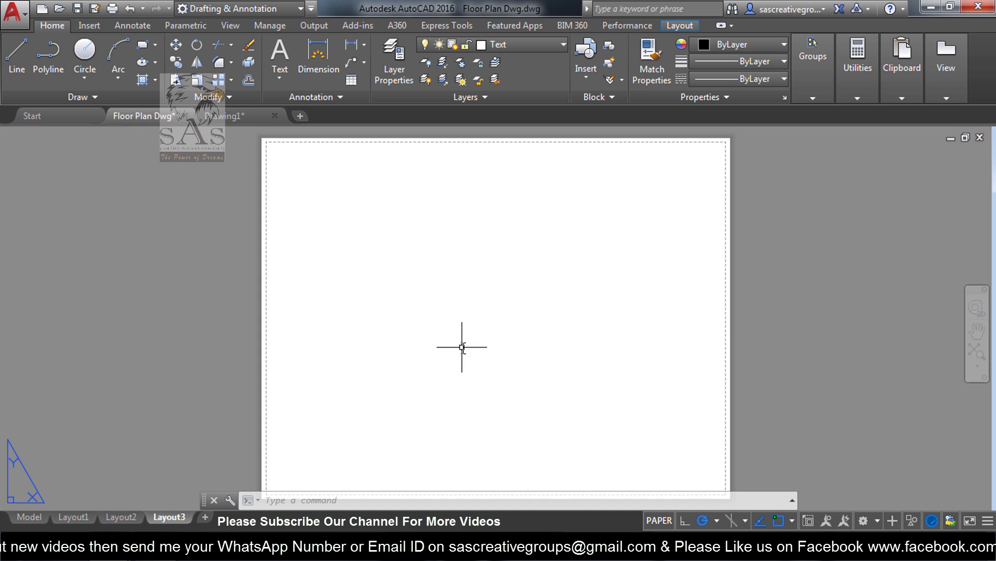
Preview the tutorial drawing templates and insert the D-Size Layout from the Tutorial-iArch template.
{"action": "right_click", "coordinate": [166, 518]}
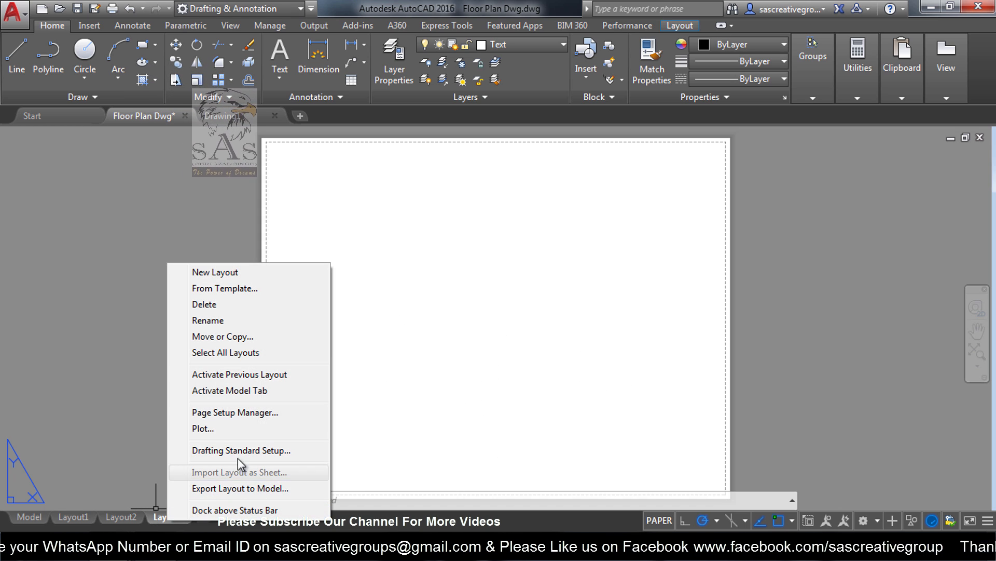
{"action": "left_click", "coordinate": [234, 286]}
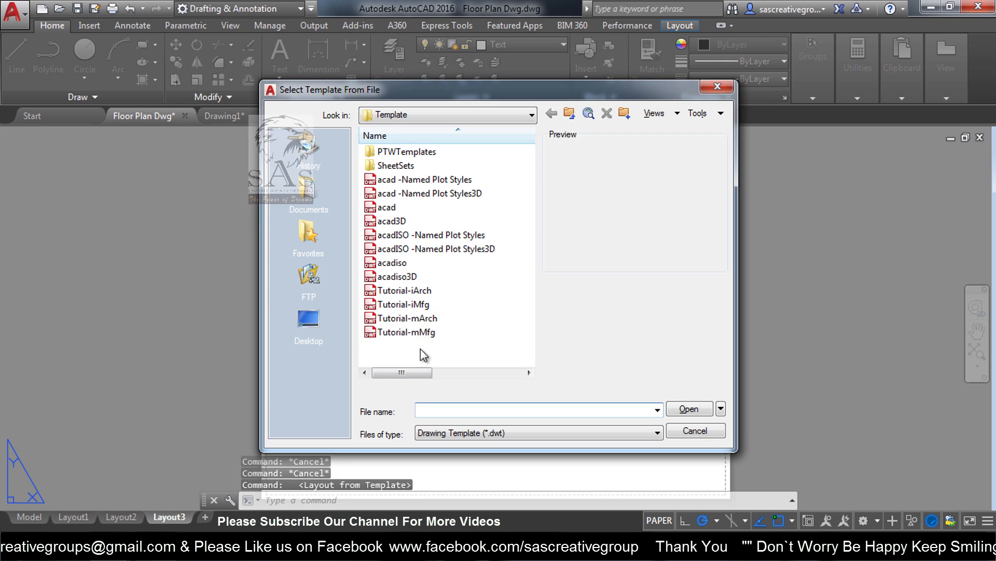
{"action": "left_click", "coordinate": [415, 318]}
{"action": "left_click", "coordinate": [416, 291]}
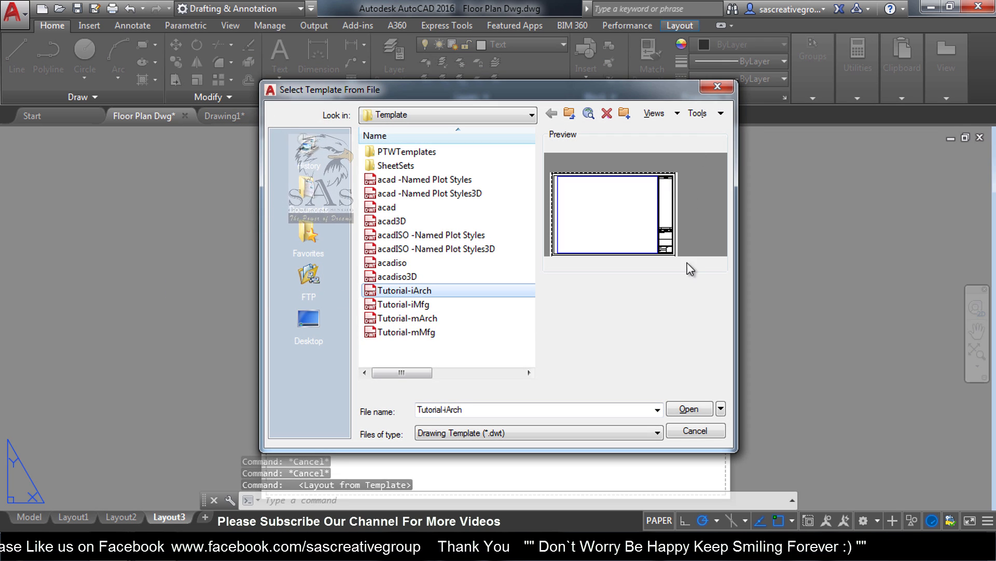
{"action": "left_click", "coordinate": [417, 306]}
{"action": "left_click", "coordinate": [418, 318]}
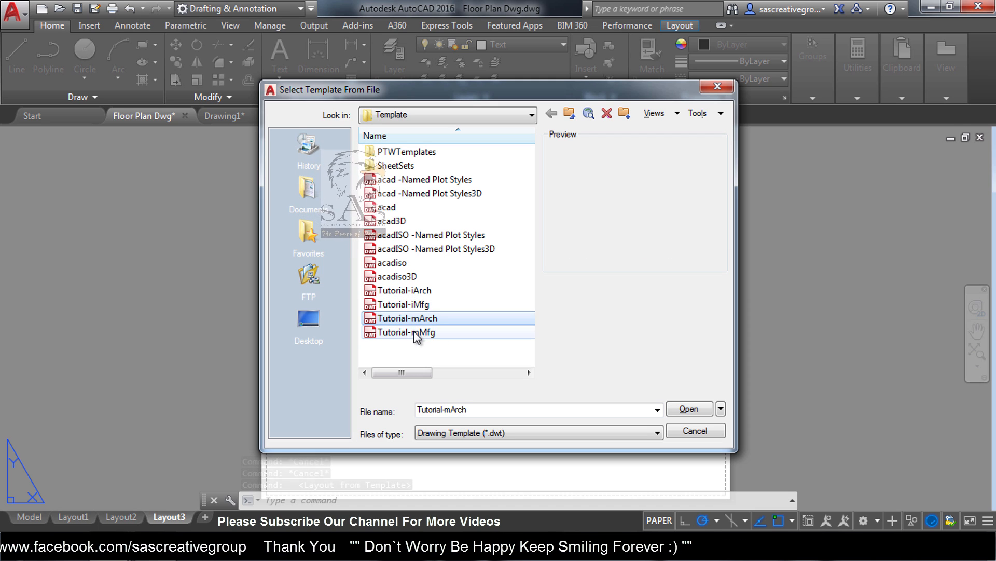
{"action": "left_click", "coordinate": [413, 332]}
{"action": "left_click", "coordinate": [405, 277]}
{"action": "left_click", "coordinate": [425, 305]}
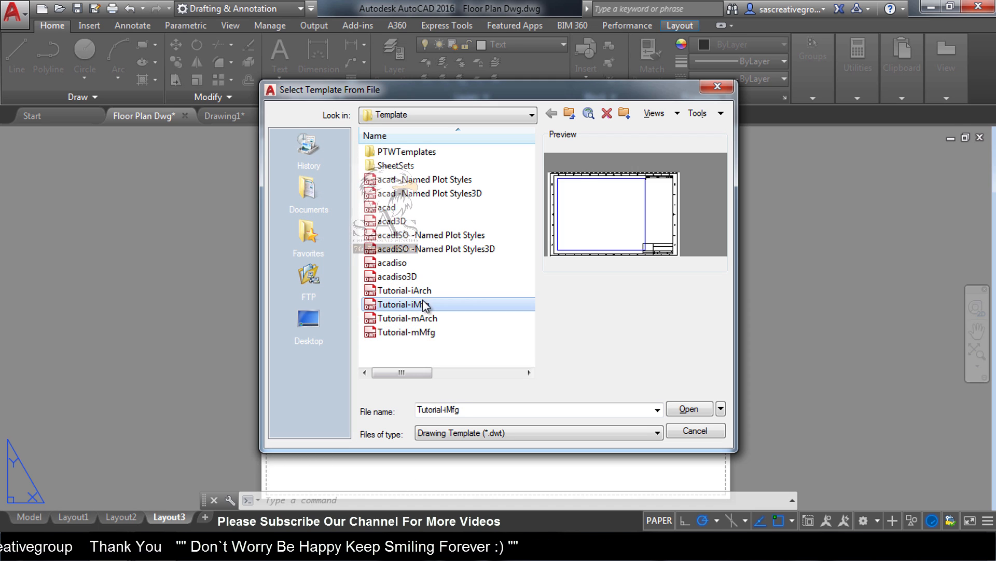
{"action": "left_click", "coordinate": [416, 291]}
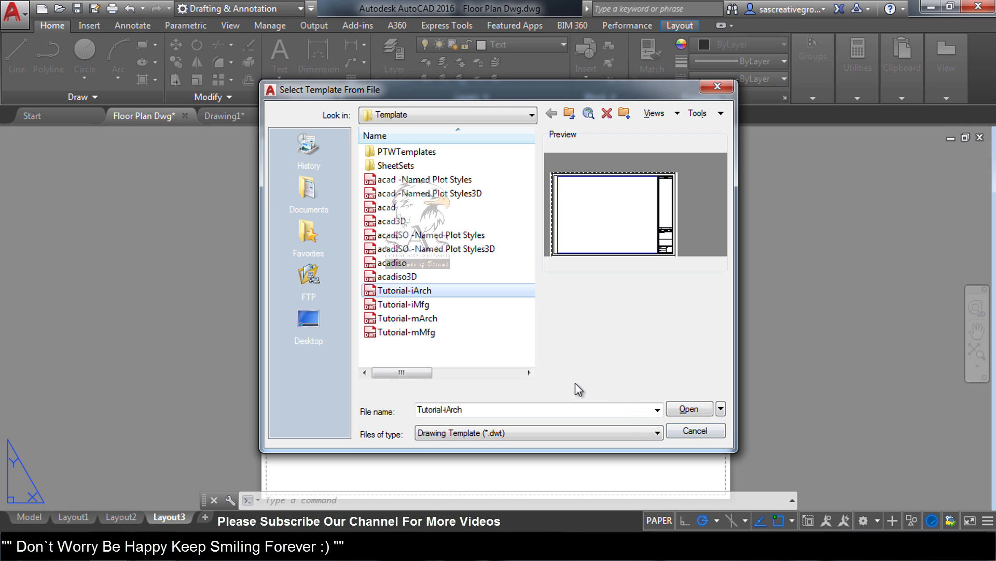
{"action": "left_click", "coordinate": [692, 410]}
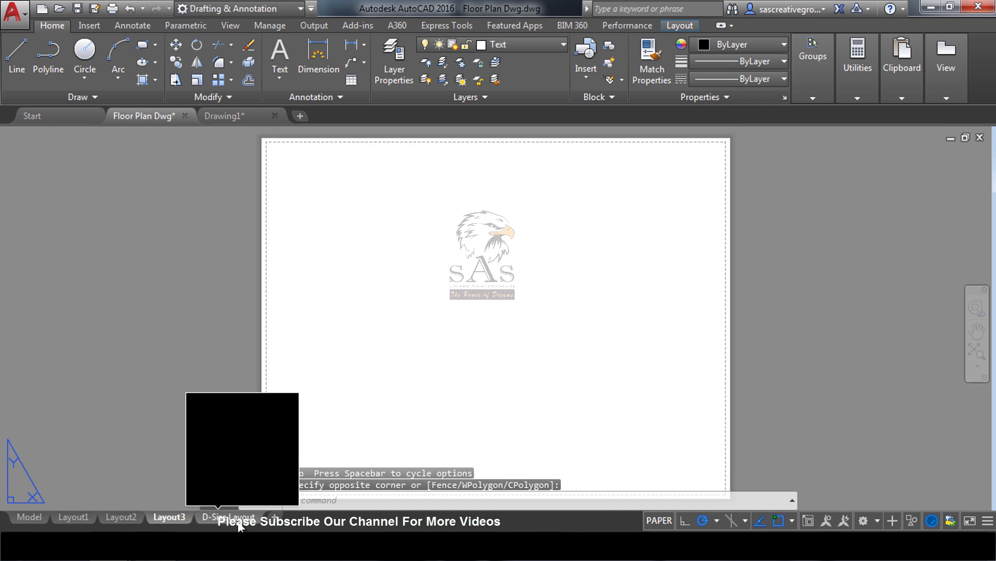
Open the D-Size Layout and examine its sheet border and title block fields.
{"action": "left_click", "coordinate": [222, 517]}
{"action": "scroll", "coordinate": [452, 328], "scroll_direction": "down", "scroll_amount": 3}
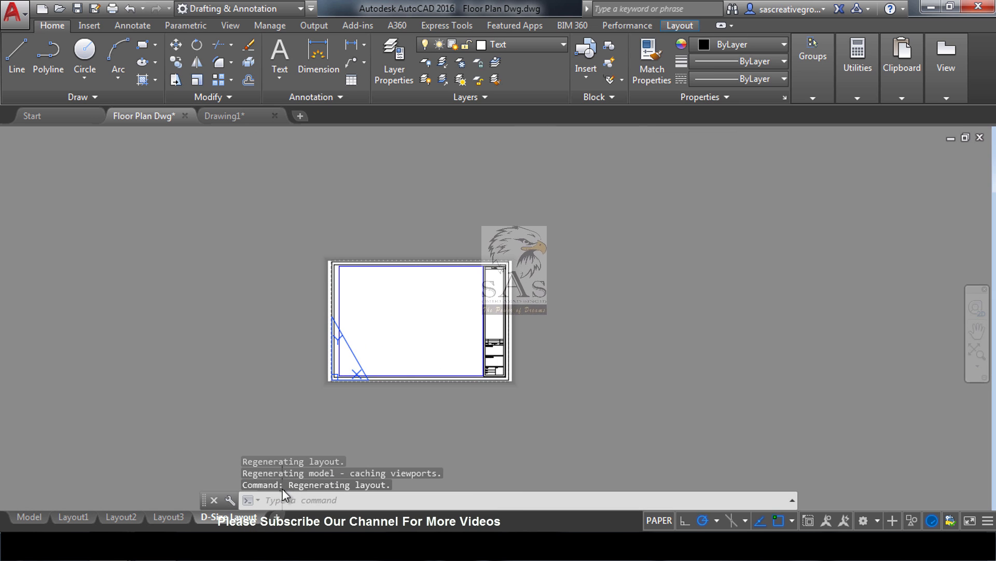
{"action": "scroll", "coordinate": [449, 337], "scroll_direction": "up", "scroll_amount": 3}
{"action": "scroll", "coordinate": [476, 288], "scroll_direction": "down", "scroll_amount": 3}
{"action": "scroll", "coordinate": [488, 283], "scroll_direction": "up", "scroll_amount": 3}
{"action": "middle_click_drag", "start_coordinate": [487, 282], "coordinate": [436, 289]}
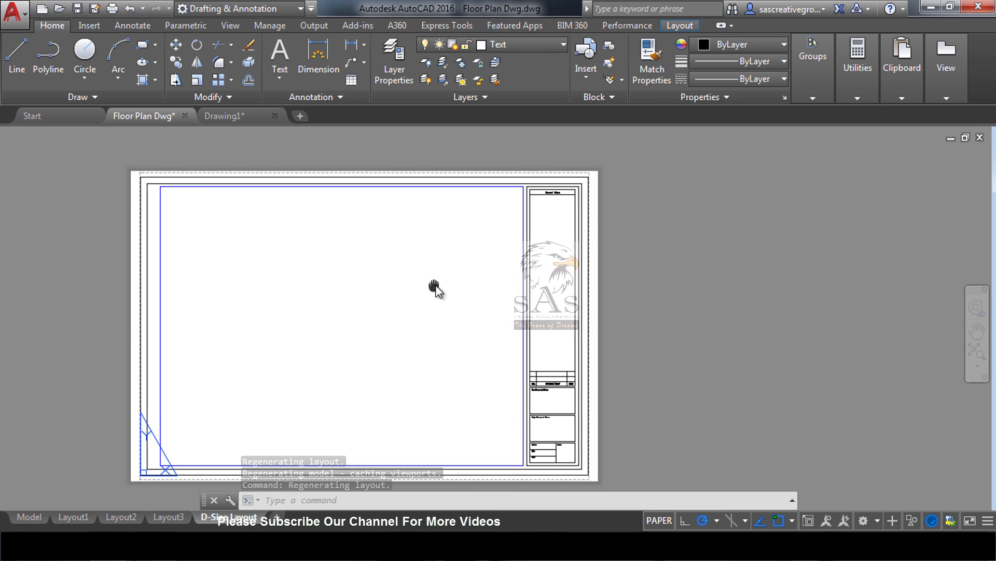
{"action": "scroll", "coordinate": [554, 356], "scroll_direction": "up", "scroll_amount": 6}
{"action": "scroll", "coordinate": [464, 335], "scroll_direction": "down", "scroll_amount": 3}
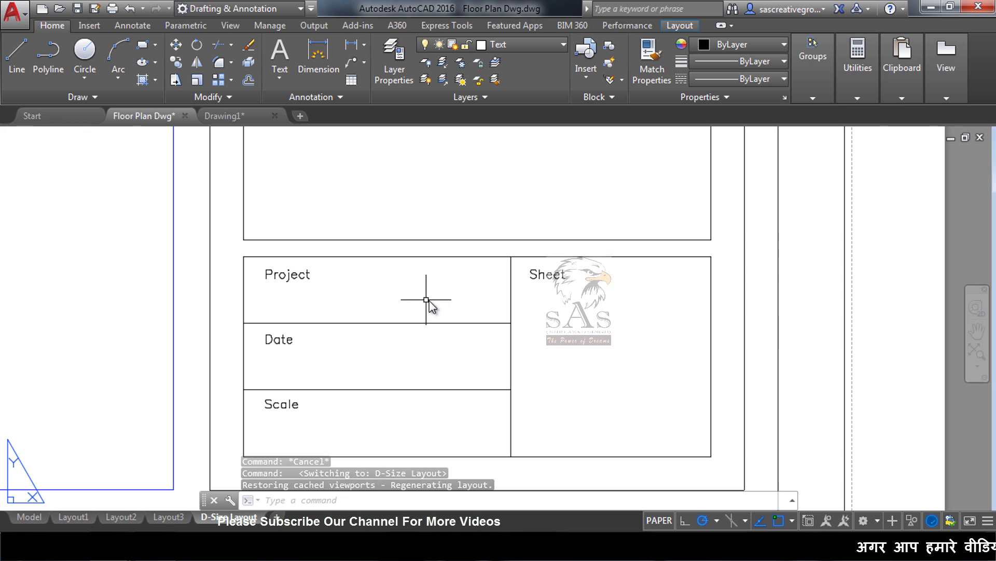
{"action": "scroll", "coordinate": [481, 363], "scroll_direction": "up", "scroll_amount": 4}
{"action": "middle_click_drag", "start_coordinate": [547, 345], "coordinate": [536, 497]}
{"action": "scroll", "coordinate": [545, 311], "scroll_direction": "down", "scroll_amount": 8}
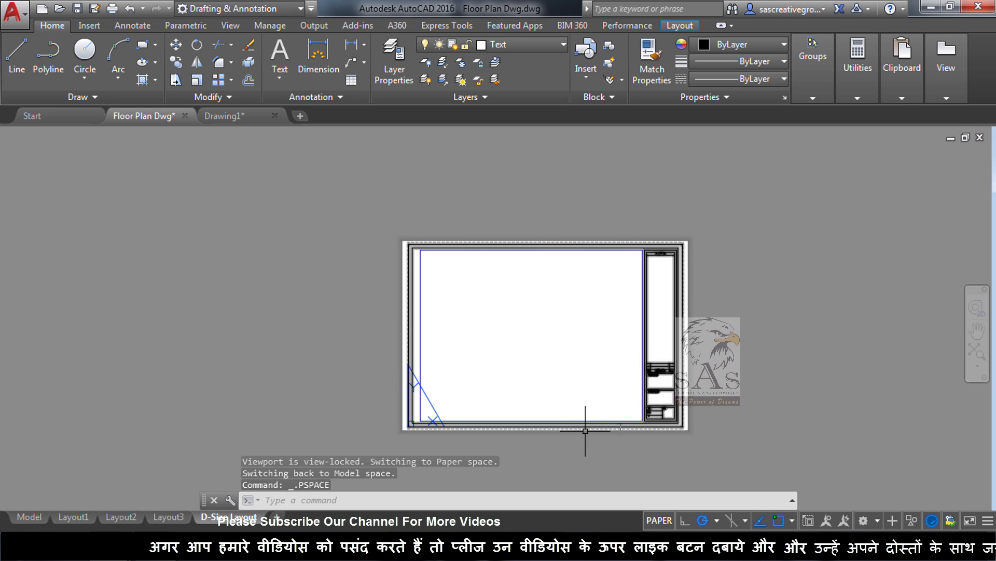
Delete the D-Size Layout and the empty Layout3 from the drawing.
{"action": "right_click", "coordinate": [229, 517]}
{"action": "left_click", "coordinate": [280, 304]}
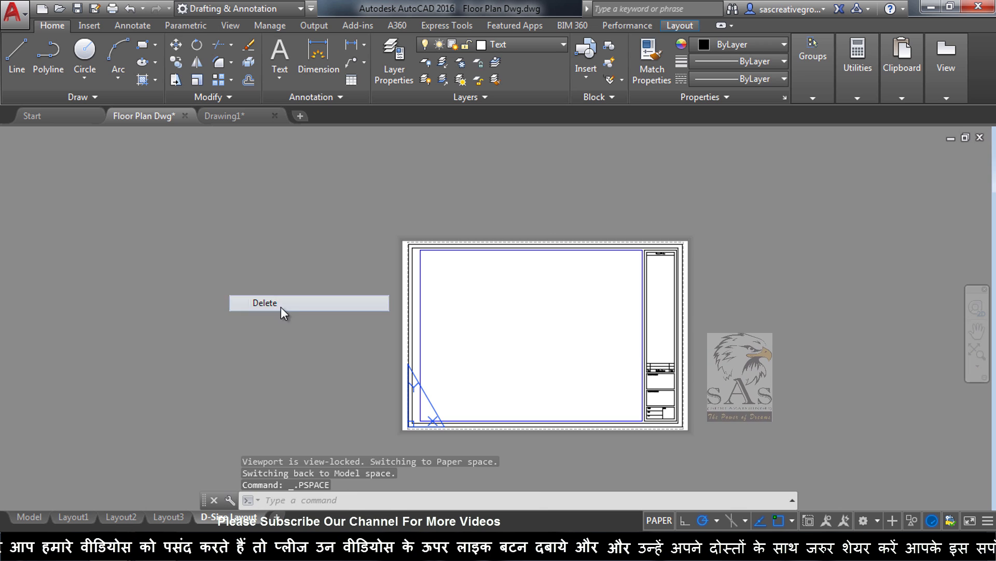
{"action": "left_click", "coordinate": [537, 323]}
{"action": "right_click", "coordinate": [179, 516]}
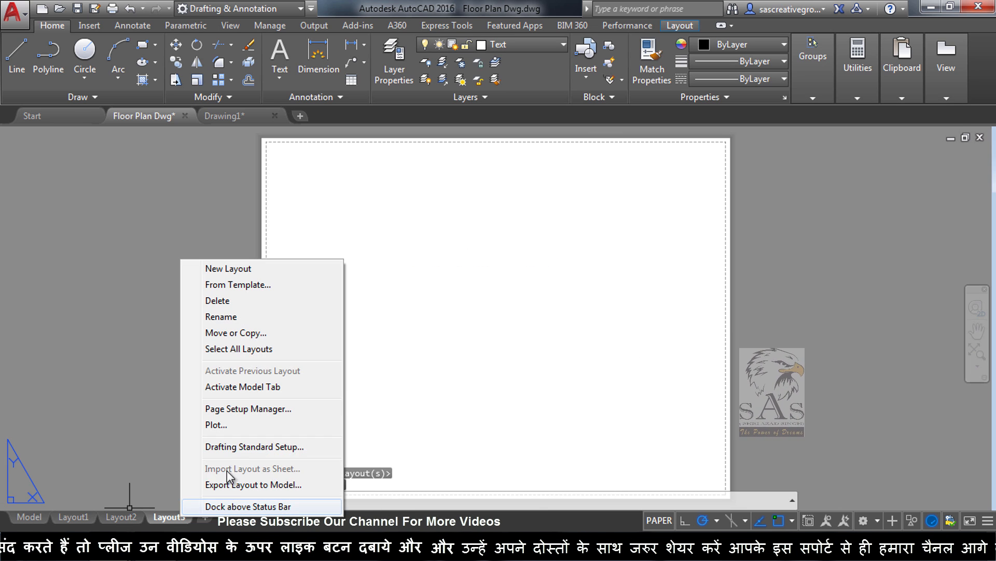
{"action": "left_click", "coordinate": [253, 300]}
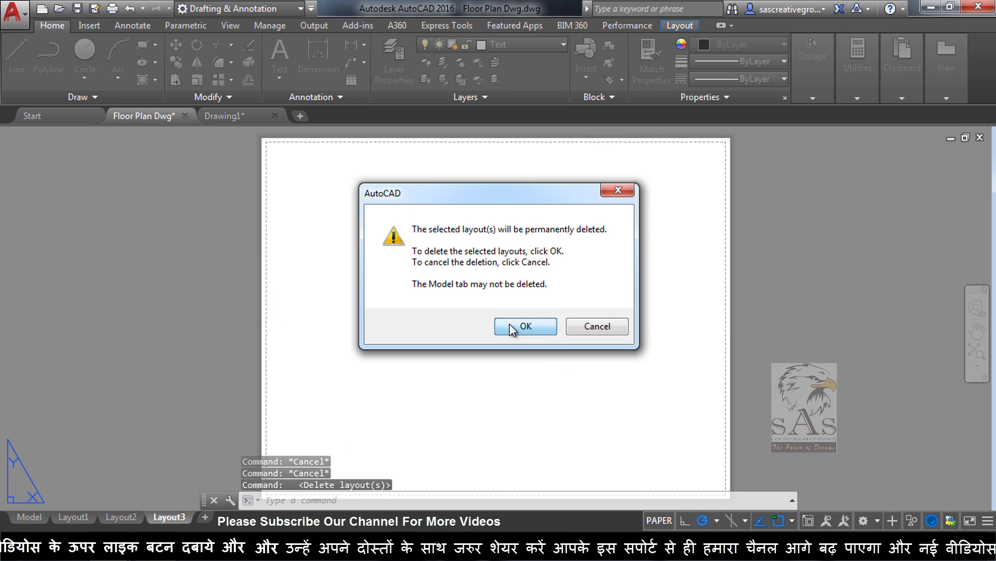
{"action": "left_click", "coordinate": [525, 325]}
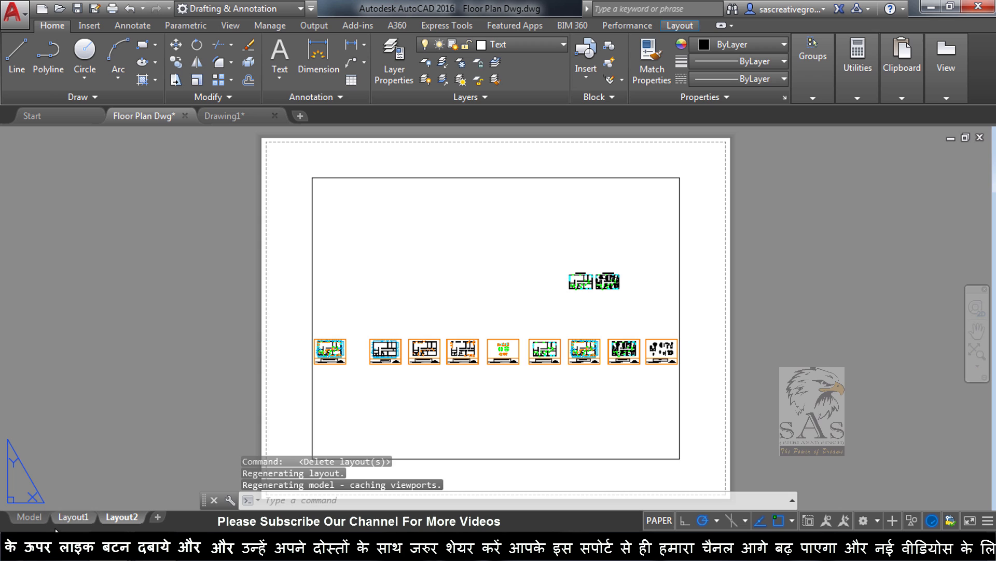
Switch to Layout1 and delete the existing viewport from its sheet.
{"action": "left_click", "coordinate": [81, 518]}
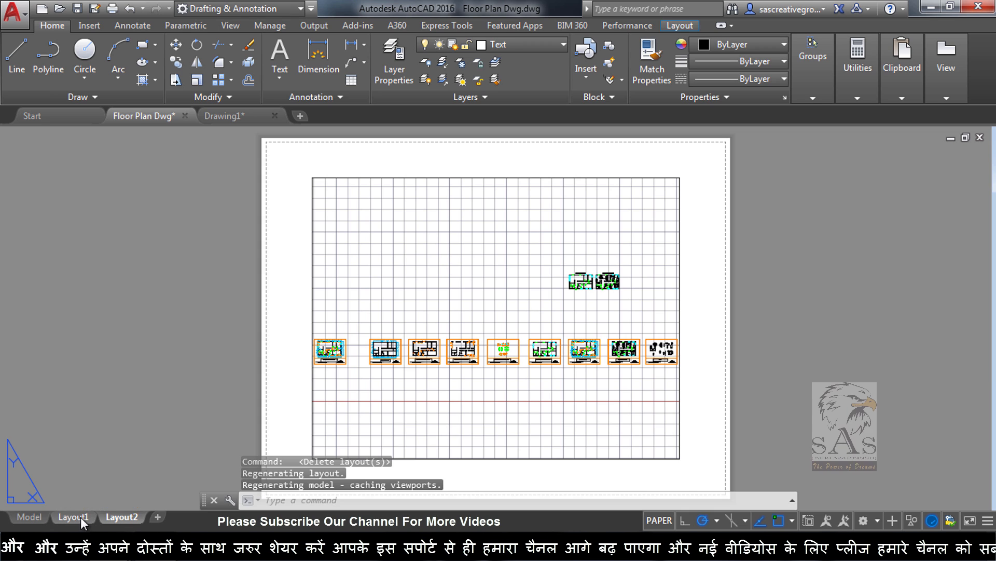
{"action": "left_click", "coordinate": [680, 359]}
{"action": "key", "text": "Delete"}
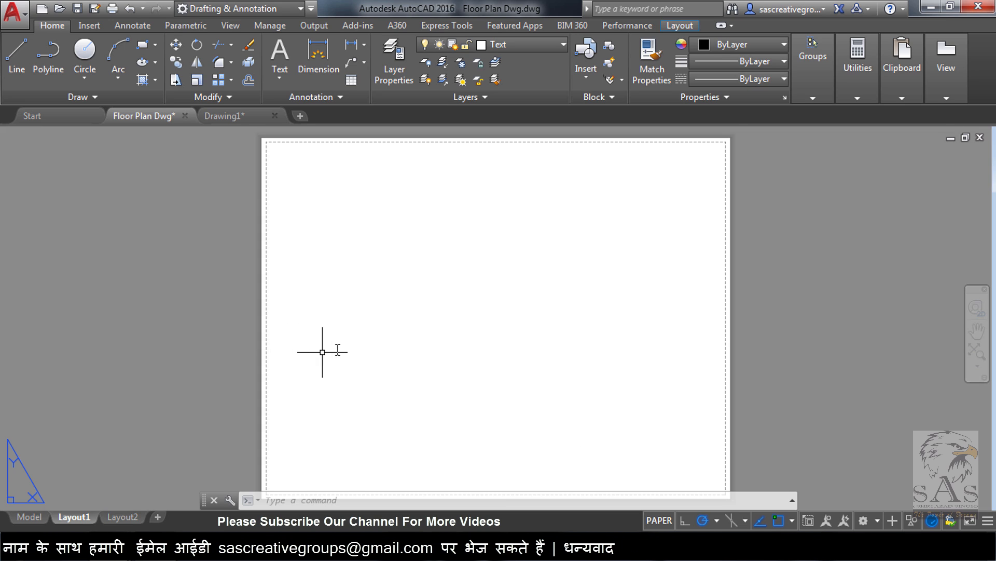
Modify Layout1's page setup and set its plotter to DWG To PDF.pc3.
{"action": "right_click", "coordinate": [77, 517]}
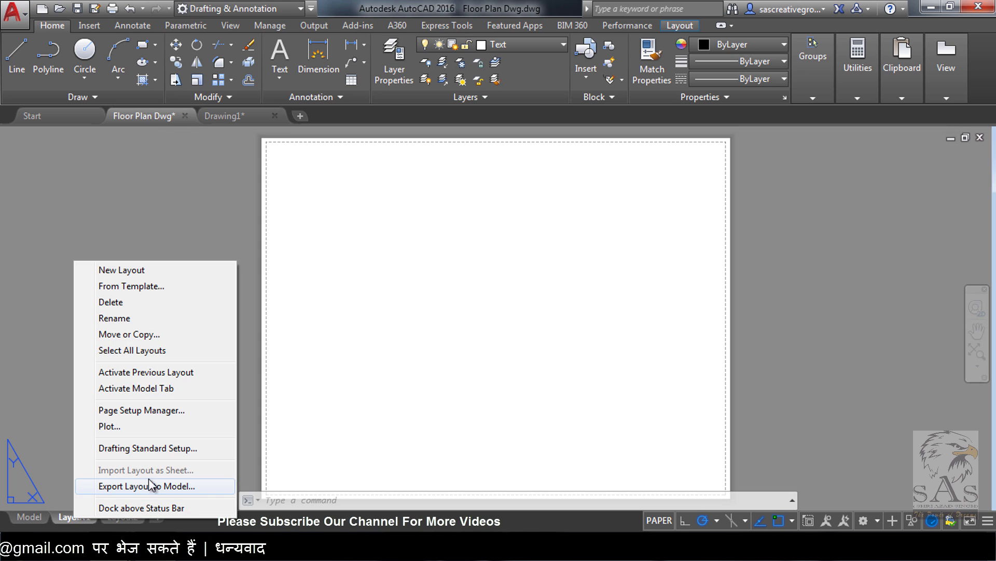
{"action": "left_click", "coordinate": [159, 412]}
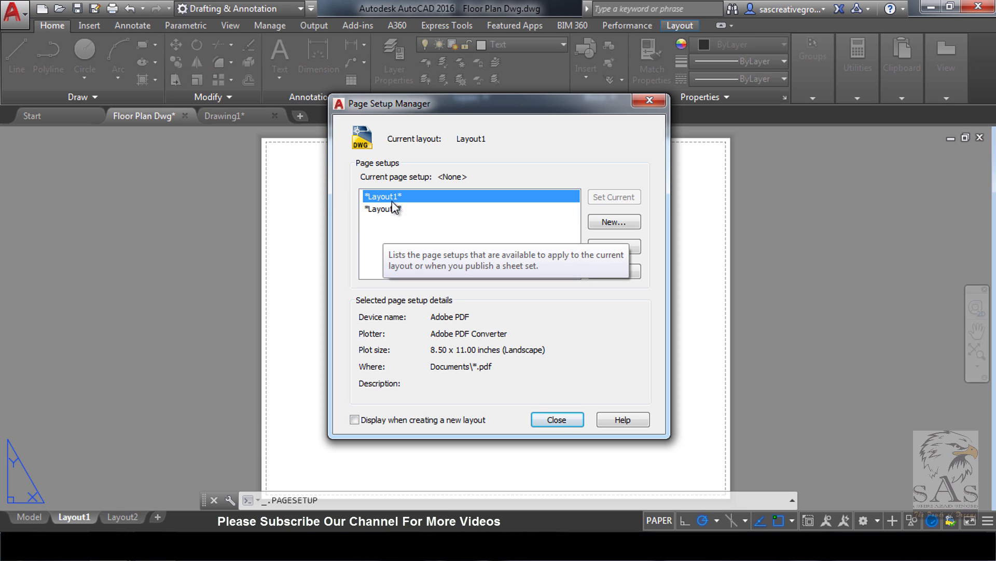
{"action": "left_click", "coordinate": [399, 213]}
{"action": "left_click", "coordinate": [408, 195]}
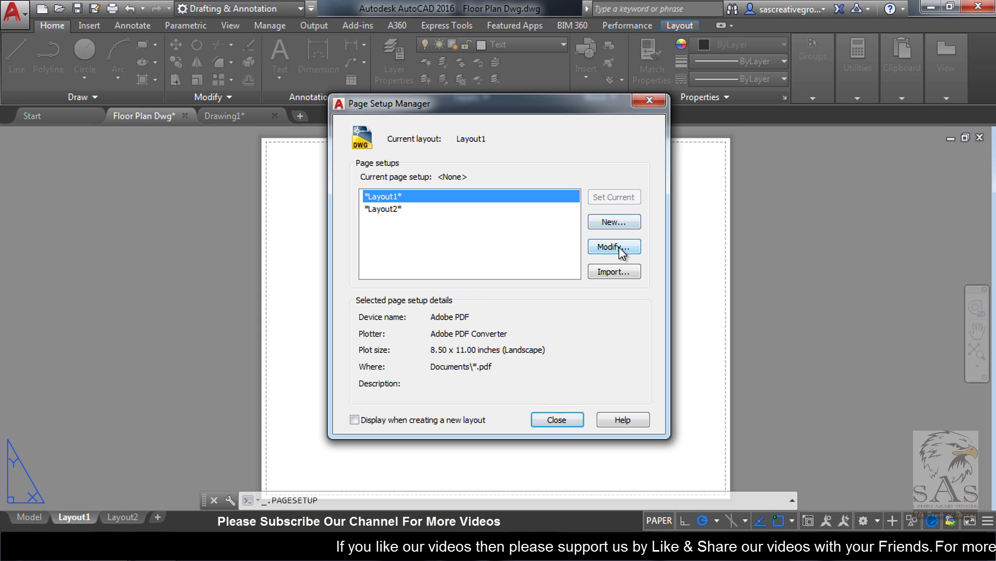
{"action": "left_click", "coordinate": [614, 246]}
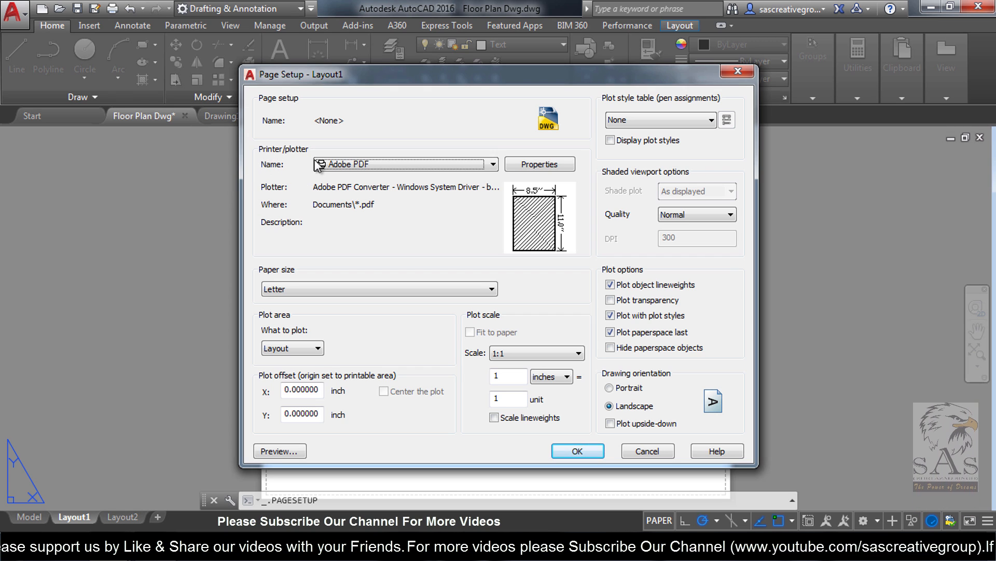
{"action": "left_click", "coordinate": [394, 164]}
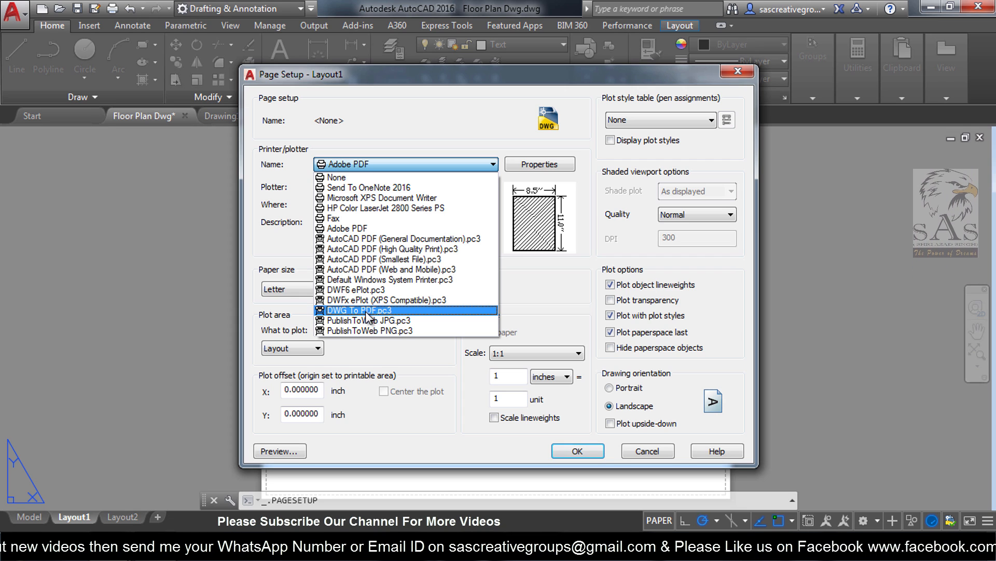
{"action": "left_click", "coordinate": [401, 311]}
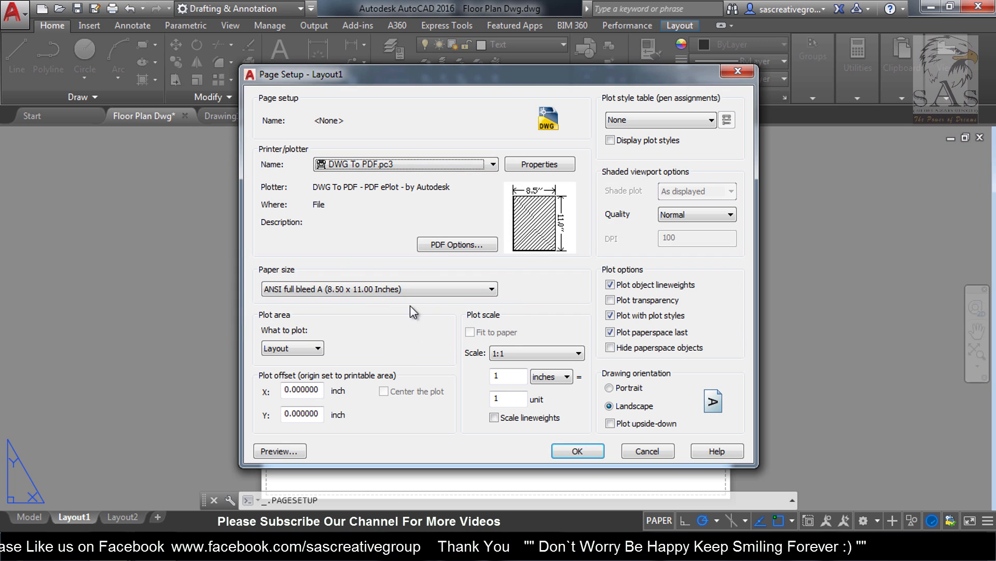
Review the available paper sizes and set Layout1's paper size to ISO A4 (297.00 x 210.00 MM).
{"action": "left_click", "coordinate": [326, 291]}
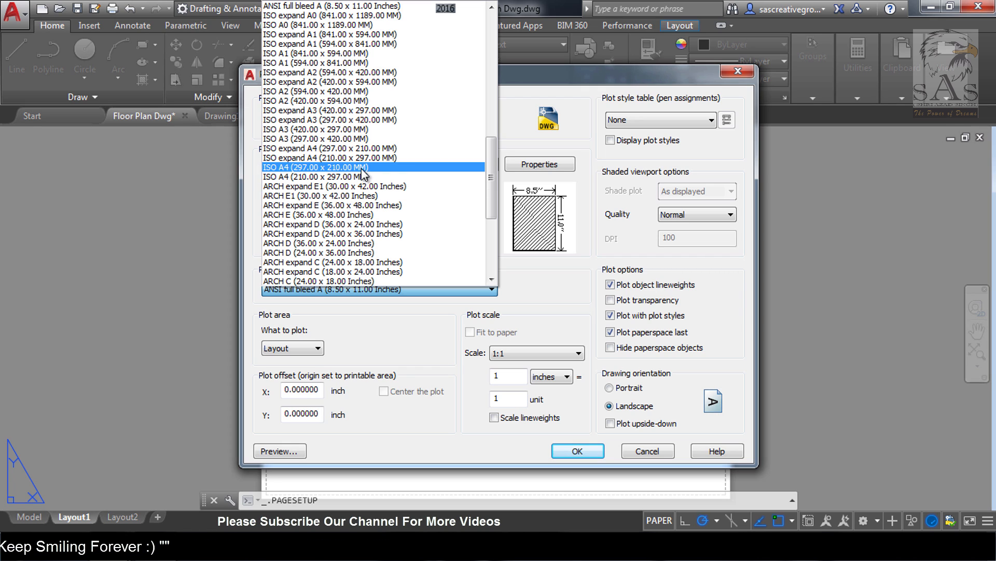
{"action": "mouse_move", "coordinate": [258, 152]}
{"action": "left_mouse_down"}
{"action": "mouse_move", "coordinate": [361, 184]}
{"action": "mouse_move", "coordinate": [410, 173]}
{"action": "mouse_move", "coordinate": [401, 174]}
{"action": "left_mouse_up"}
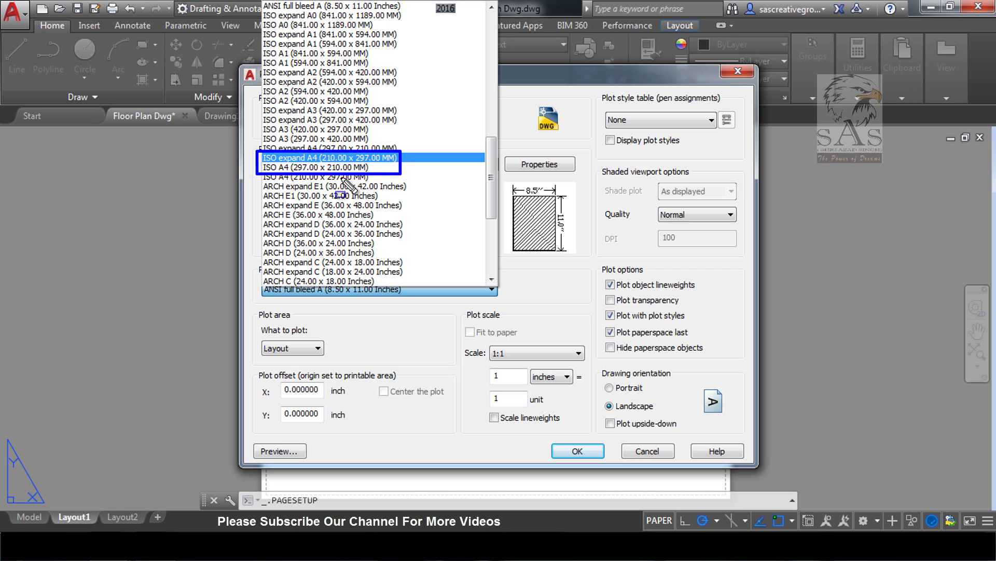
{"action": "key", "text": "Escape"}
{"action": "left_click", "coordinate": [322, 290]}
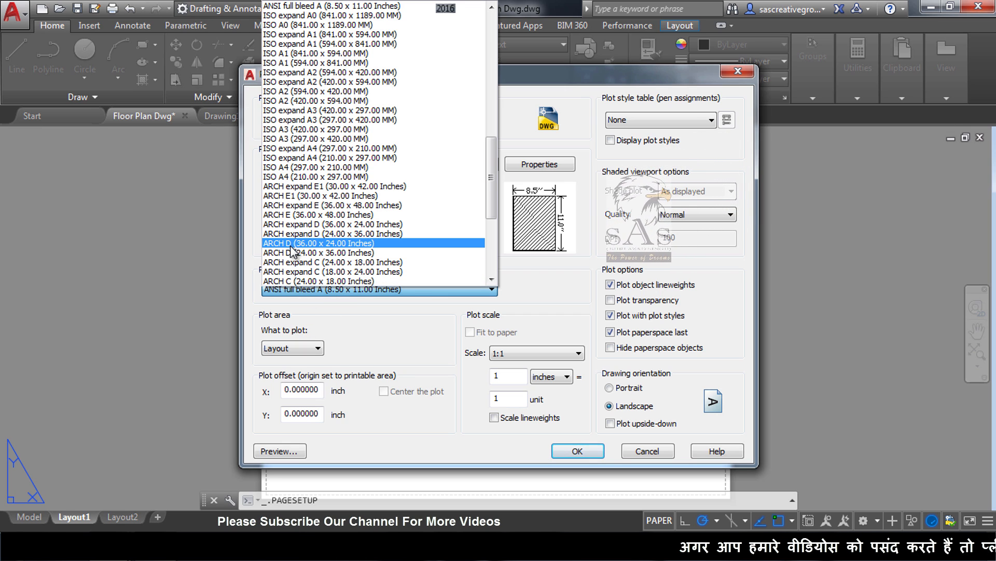
{"action": "key", "text": "ctrl+2"}
{"action": "left_click_drag", "start_coordinate": [275, 236], "coordinate": [376, 252]}
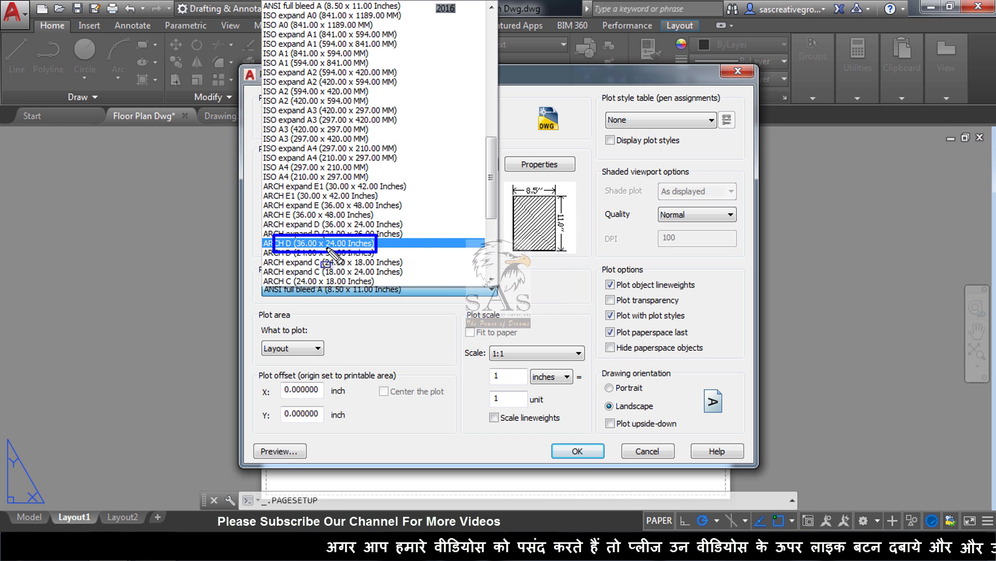
{"action": "scroll", "coordinate": [421, 285], "scroll_direction": "down", "scroll_amount": 5}
{"action": "left_click", "coordinate": [416, 289]}
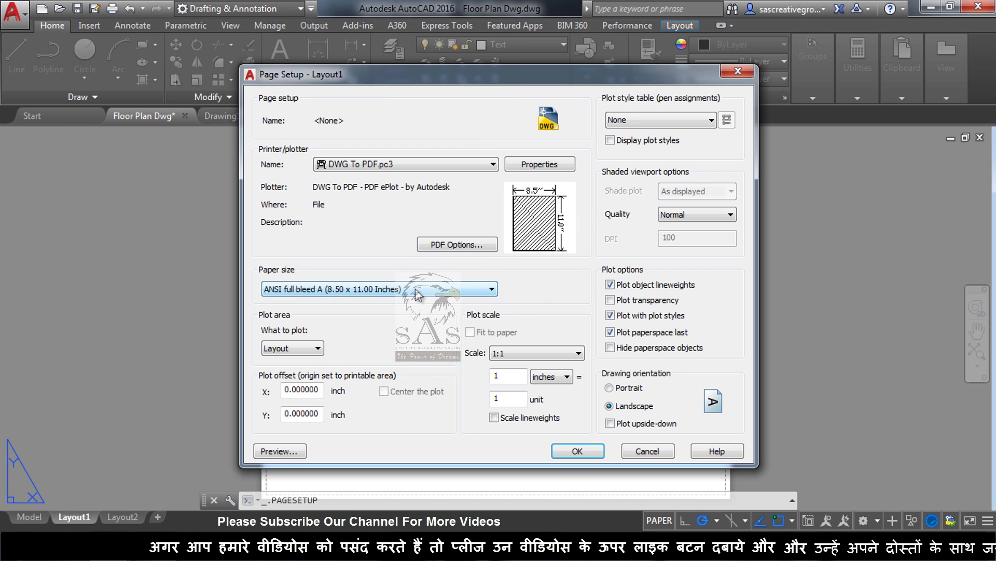
{"action": "left_click", "coordinate": [415, 290]}
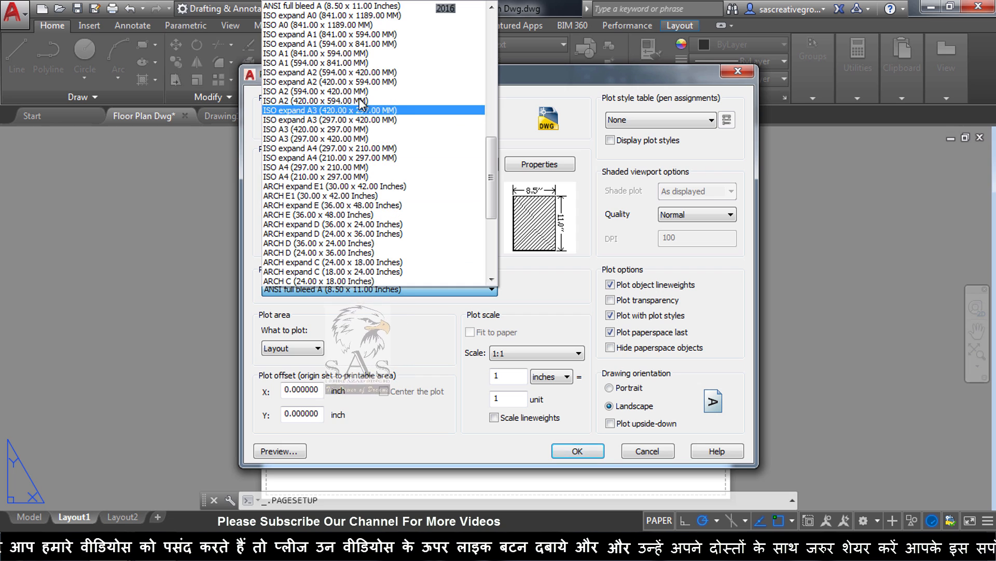
{"action": "scroll", "coordinate": [363, 148], "scroll_direction": "down", "scroll_amount": 4}
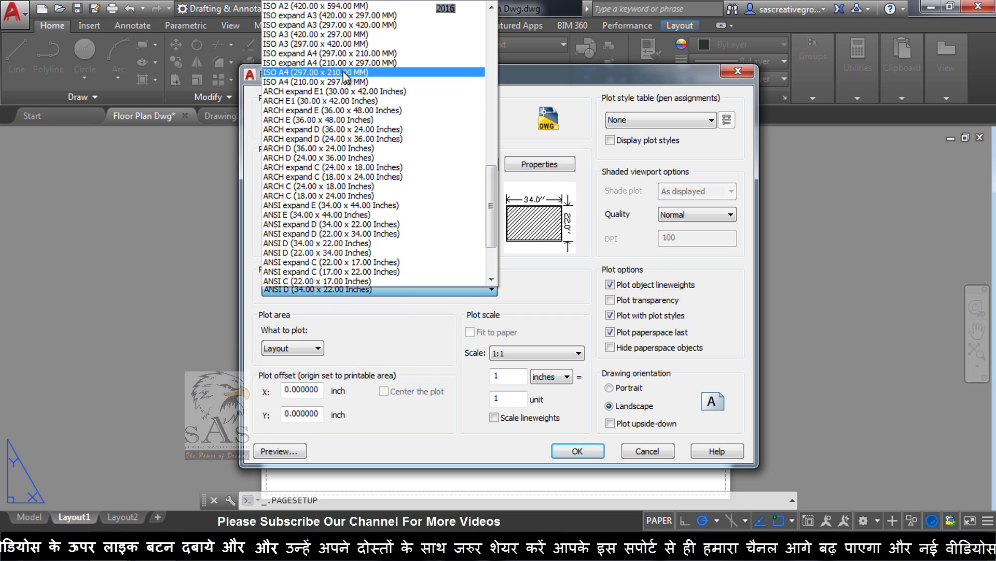
{"action": "left_click", "coordinate": [317, 52]}
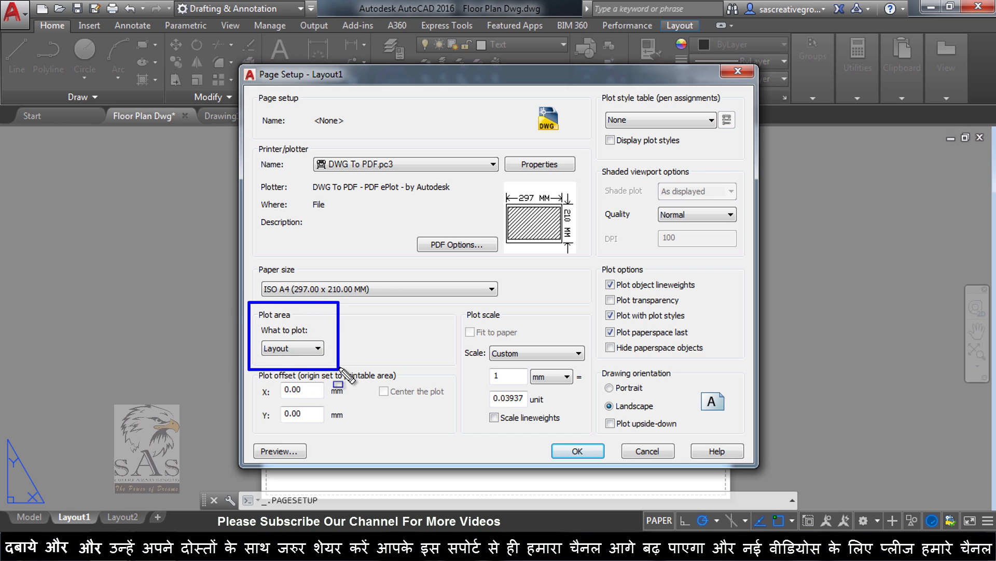
Review the plot area choices, keep Layout as what to plot, and apply the page setup to Layout1.
{"action": "left_click", "coordinate": [306, 348]}
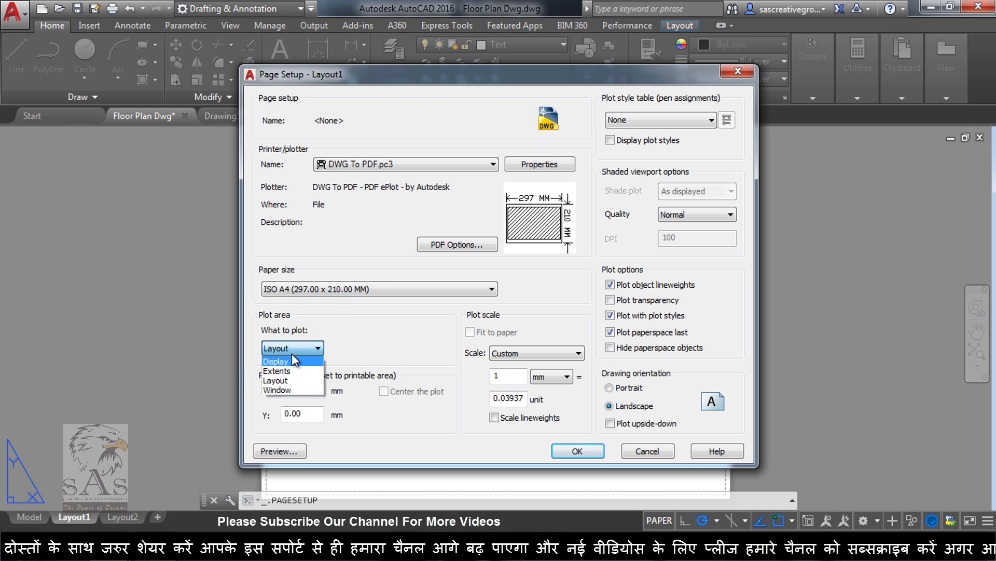
{"action": "left_click", "coordinate": [294, 353]}
{"action": "left_click", "coordinate": [297, 349]}
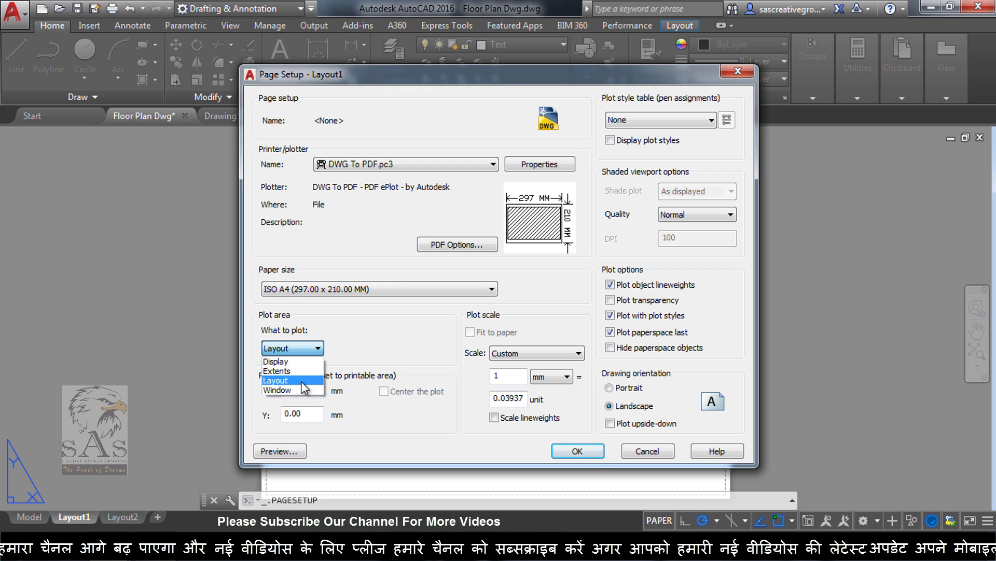
{"action": "left_click", "coordinate": [318, 352]}
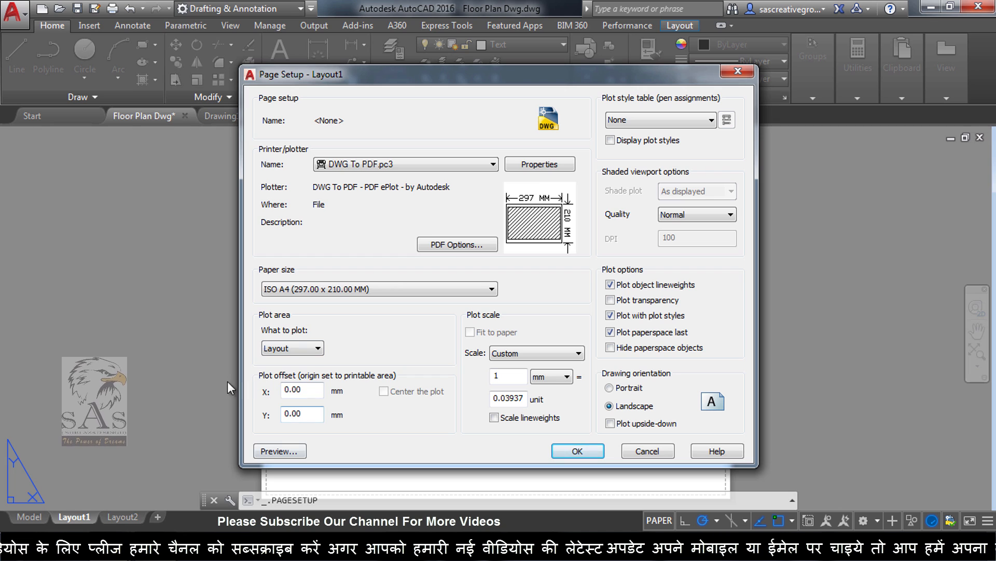
{"action": "left_click", "coordinate": [295, 350]}
{"action": "left_click", "coordinate": [294, 377]}
{"action": "left_click", "coordinate": [313, 346]}
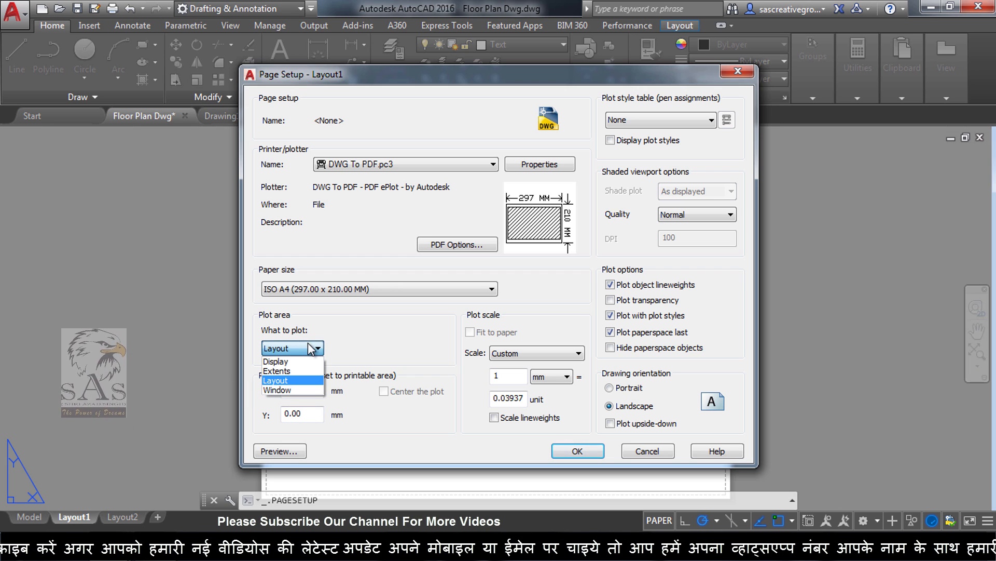
{"action": "left_click", "coordinate": [343, 345]}
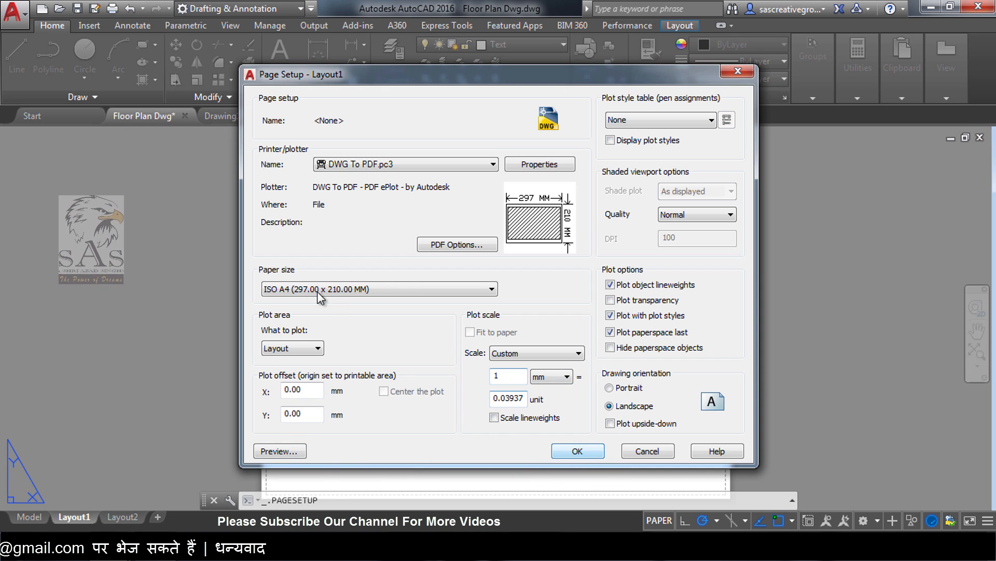
{"action": "left_click", "coordinate": [578, 451]}
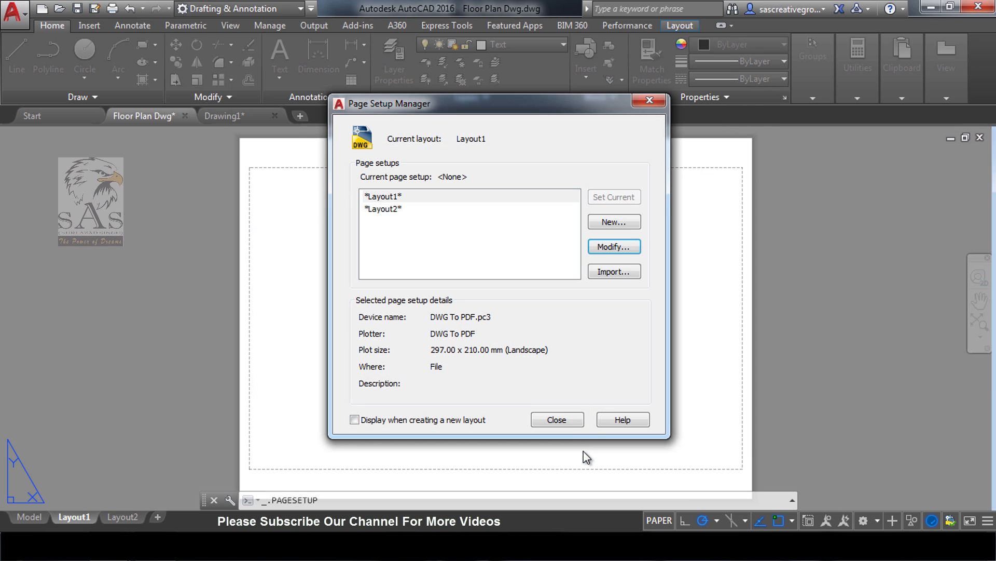
{"action": "left_click", "coordinate": [562, 419]}
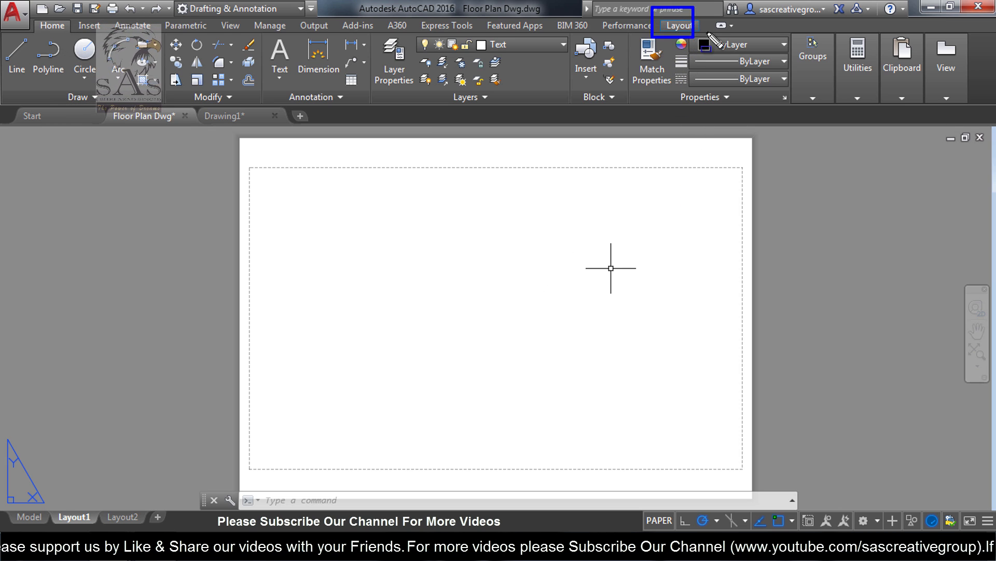
Review the layout creation options and draw a large rectangular viewport in the upper-left part of the Layout1 sheet.
{"action": "left_click", "coordinate": [687, 27]}
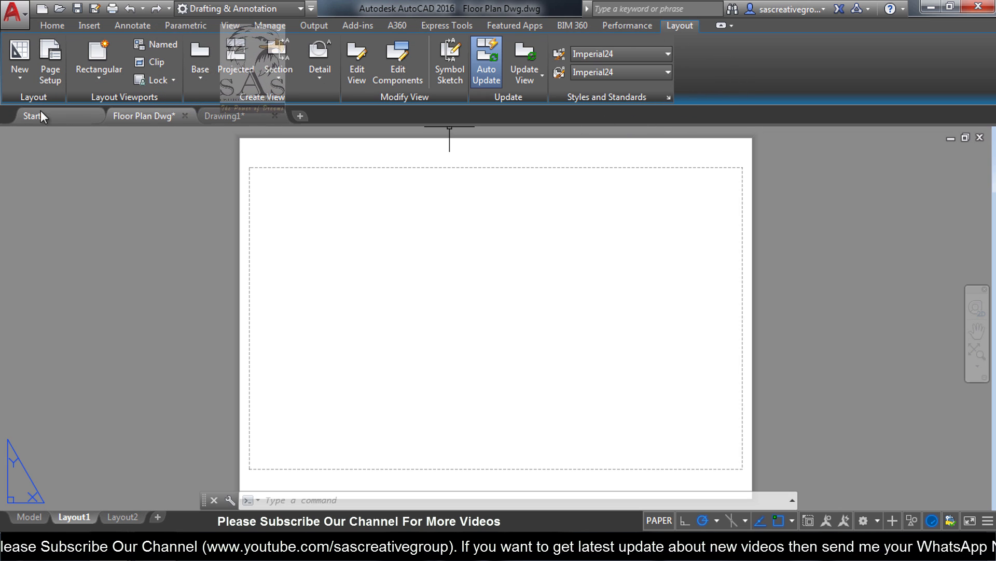
{"action": "left_click", "coordinate": [19, 79]}
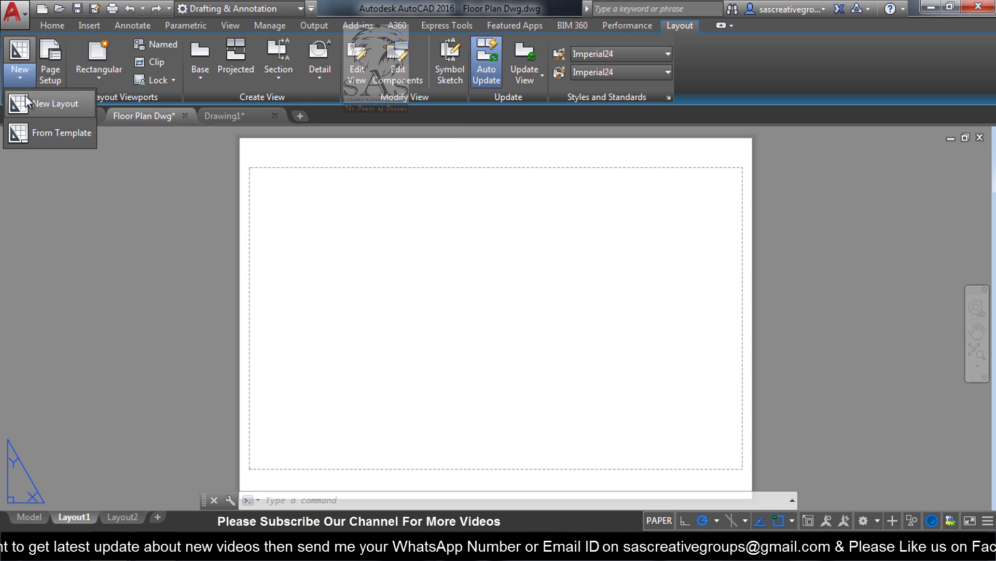
{"action": "left_click", "coordinate": [23, 80]}
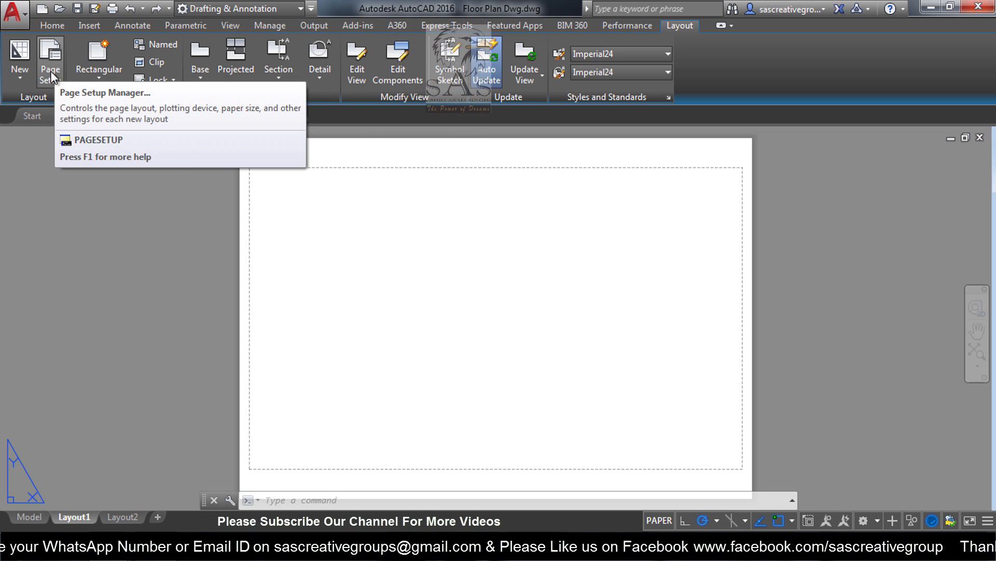
{"action": "left_click", "coordinate": [99, 78]}
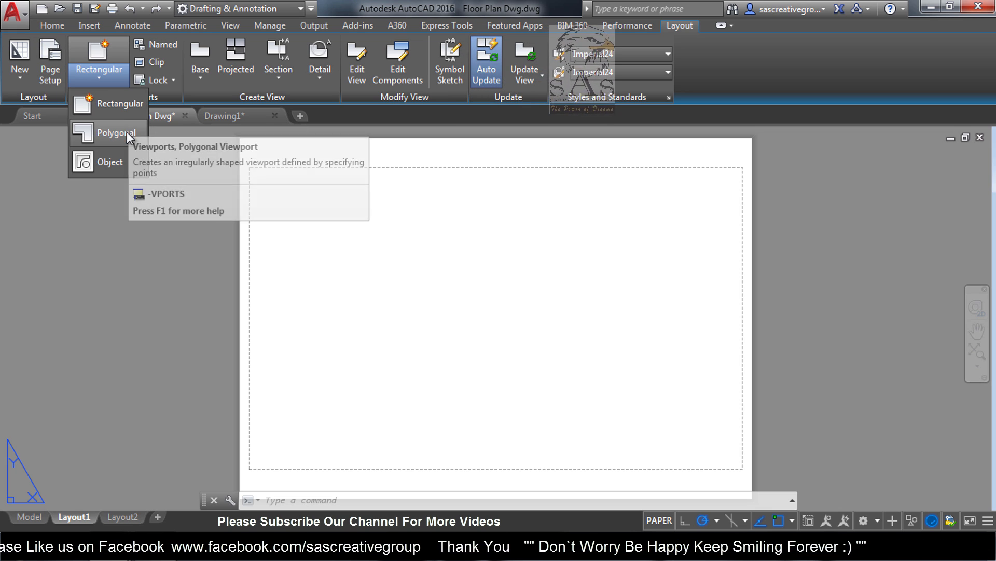
{"action": "left_click", "coordinate": [117, 104]}
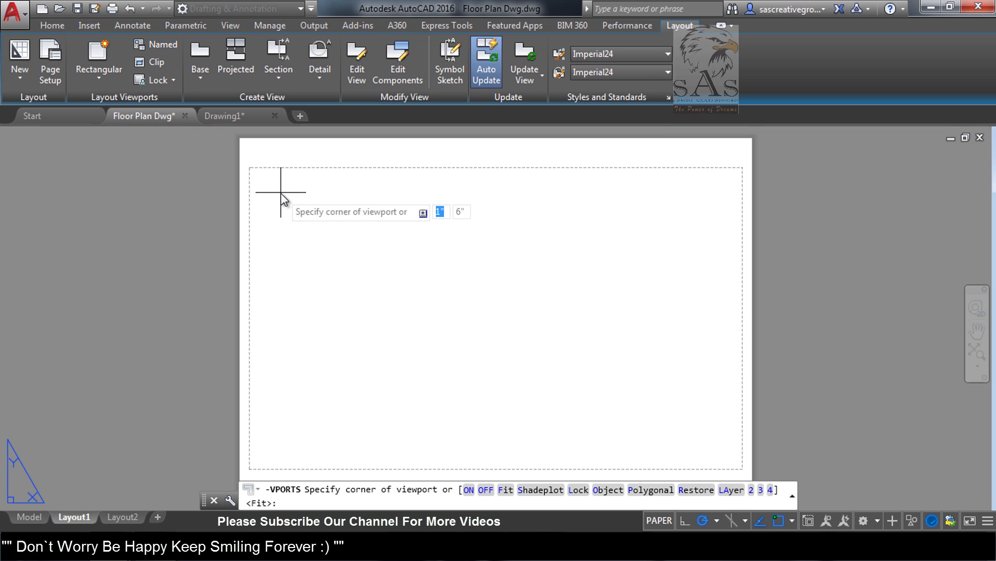
{"action": "left_click", "coordinate": [268, 181]}
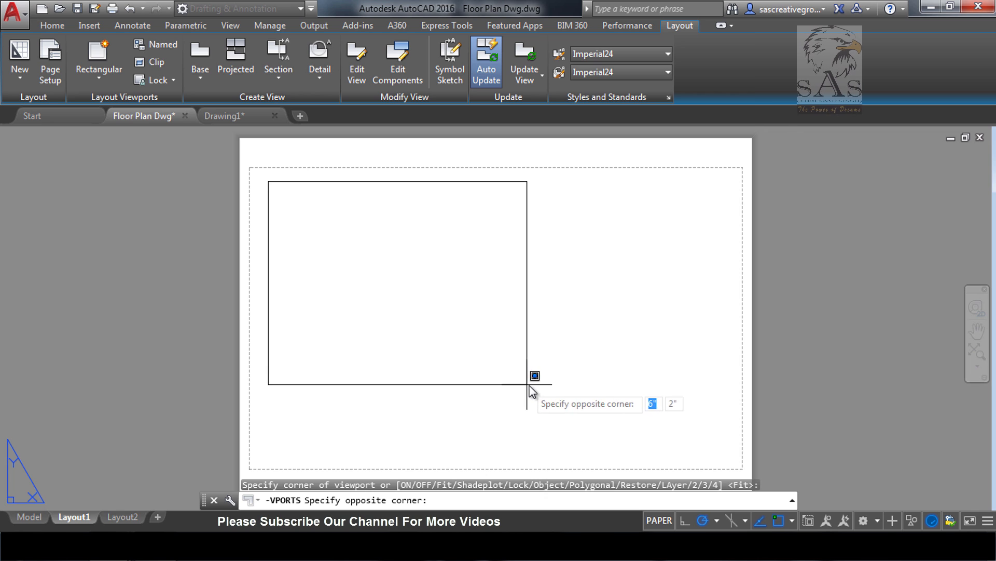
{"action": "left_click", "coordinate": [567, 374]}
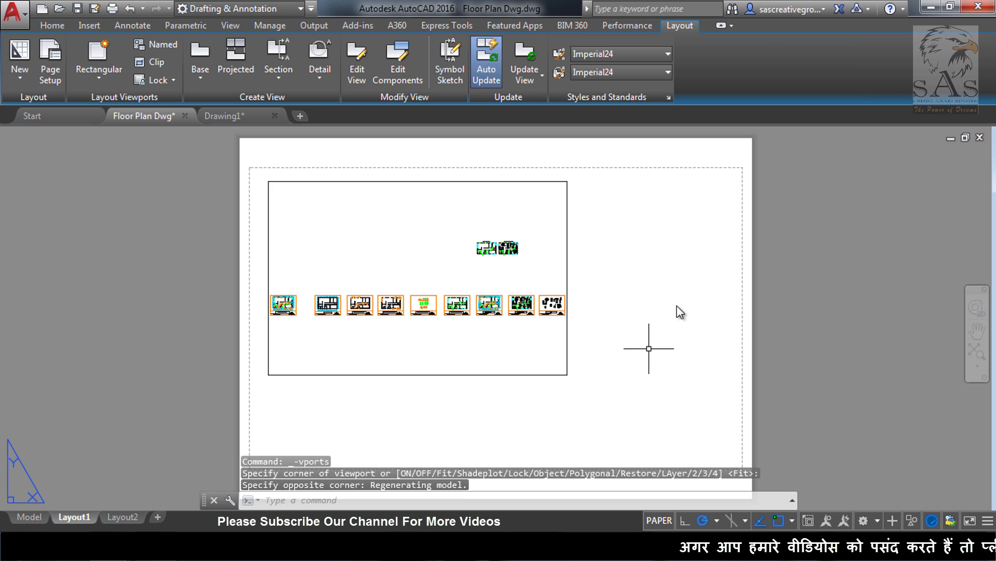
Draw a second, smaller rectangular viewport in the sheet's upper-right area, beside the large viewport.
{"action": "left_click", "coordinate": [90, 52]}
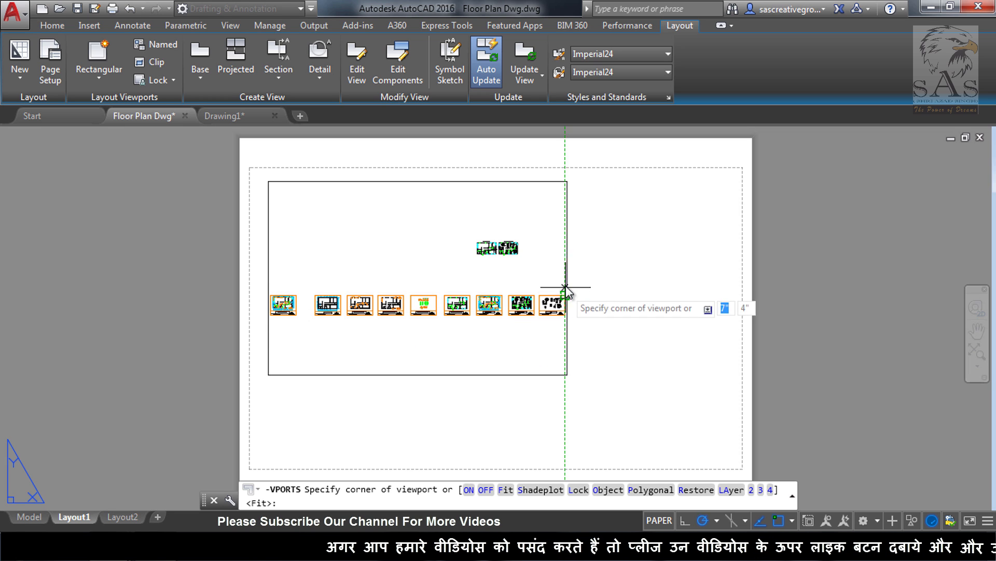
{"action": "left_click", "coordinate": [581, 180]}
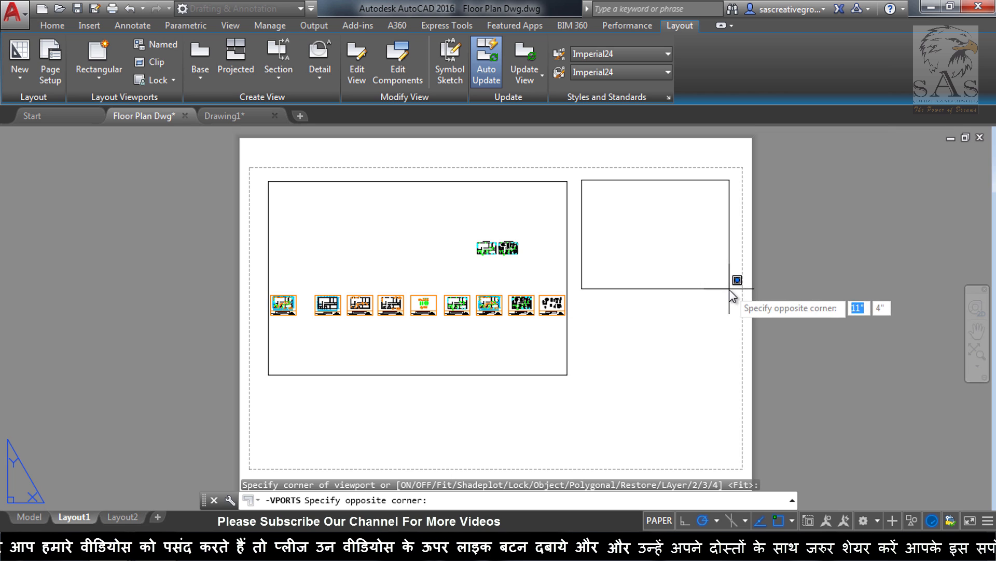
{"action": "left_click", "coordinate": [730, 290]}
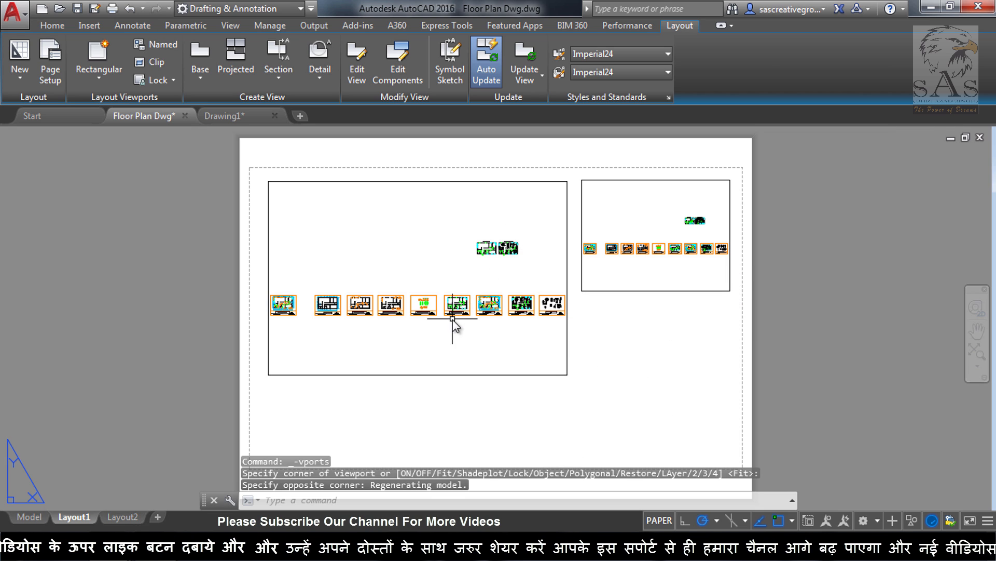
Draw a six-sided polygonal viewport with one sloping edge in the sheet's lower-right area, below the small rectangular viewport.
{"action": "left_click", "coordinate": [99, 79]}
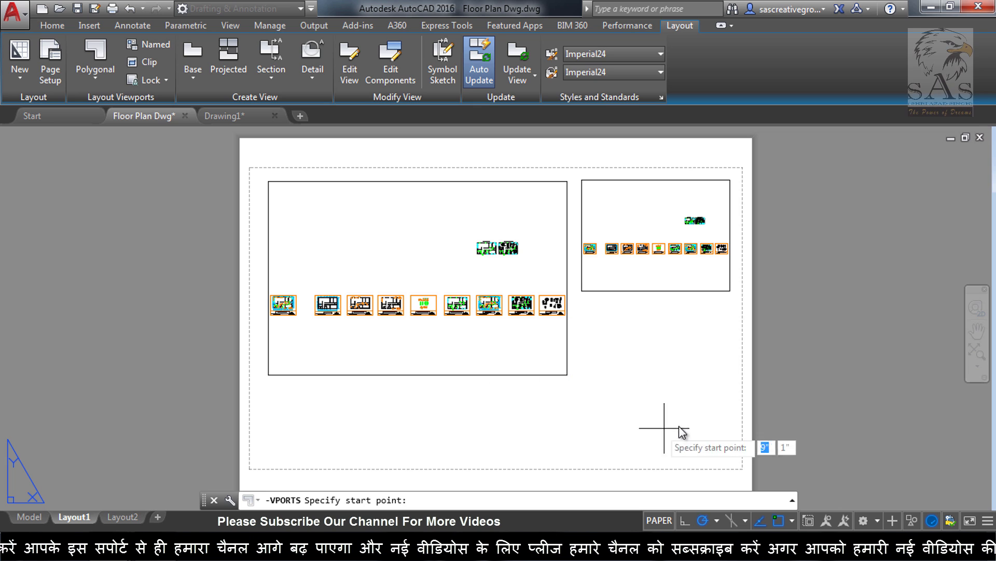
{"action": "left_click", "coordinate": [597, 399]}
{"action": "left_click", "coordinate": [596, 336]}
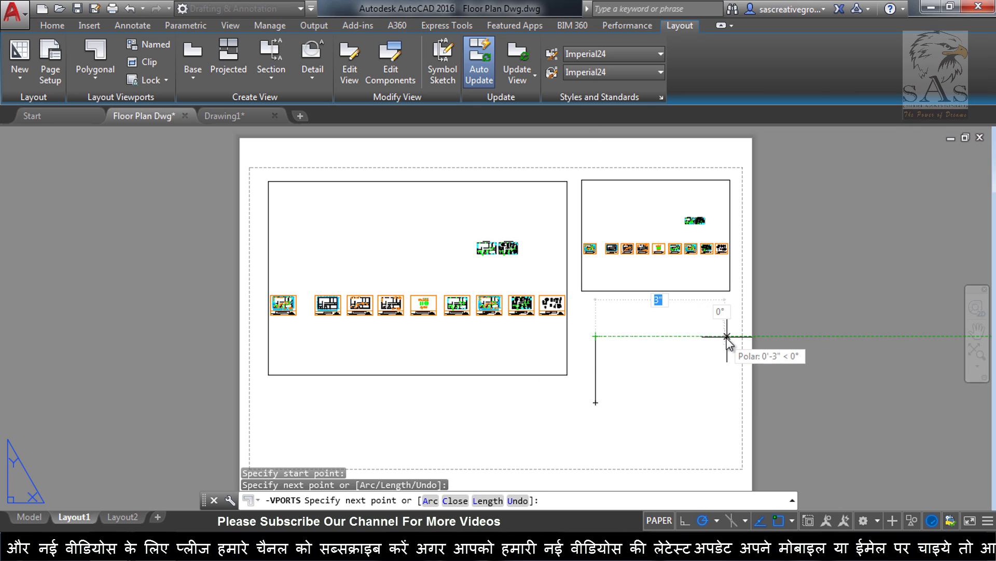
{"action": "left_click", "coordinate": [728, 336]}
{"action": "left_click", "coordinate": [733, 459]}
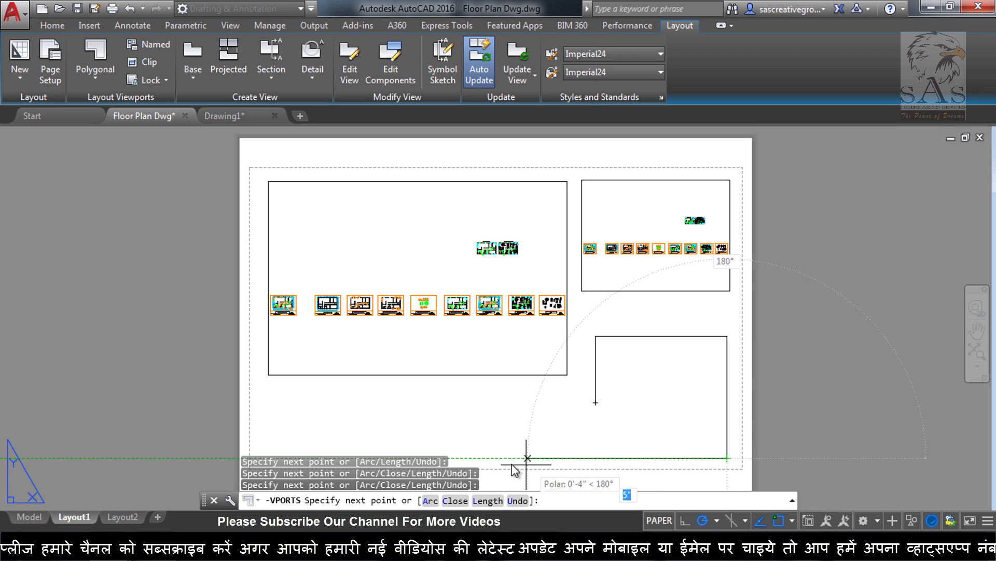
{"action": "left_click", "coordinate": [595, 403]}
{"action": "right_click", "coordinate": [638, 415]}
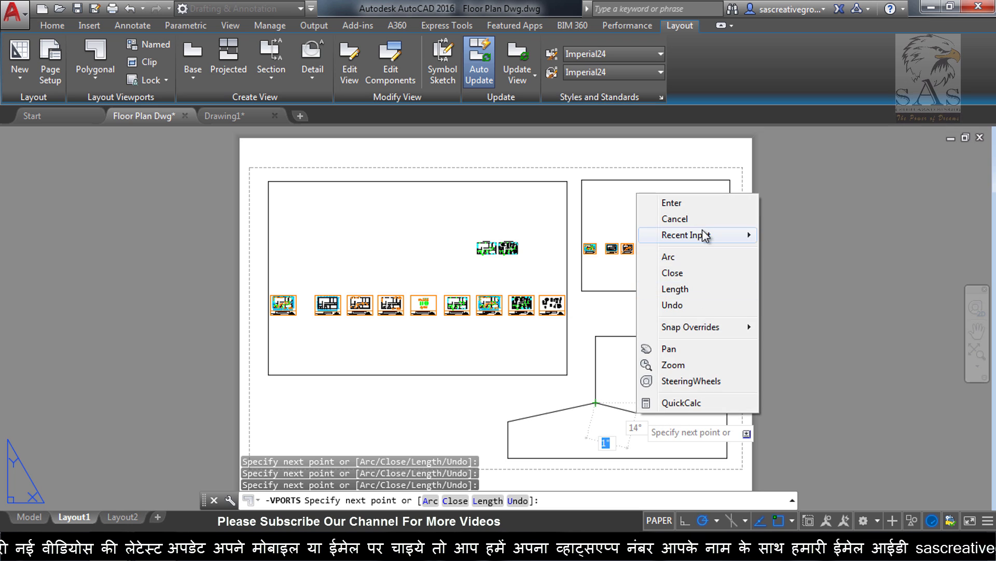
{"action": "left_click", "coordinate": [675, 203]}
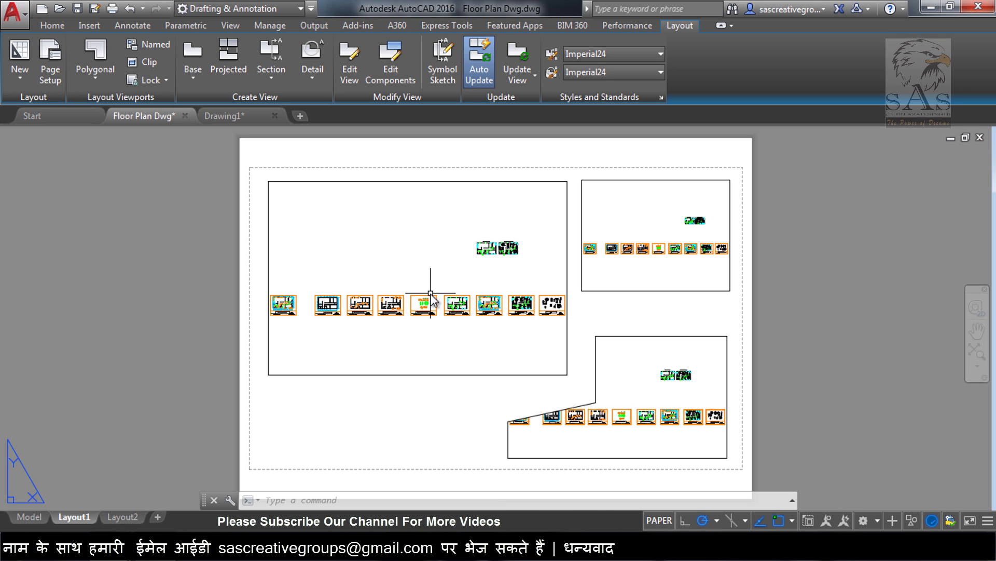
Examine the floor plan drawings shown in the three Layout1 viewports from paper space, up close and as a whole sheet.
{"action": "scroll", "coordinate": [431, 293], "scroll_direction": "up", "scroll_amount": 5}
{"action": "scroll", "coordinate": [431, 293], "scroll_direction": "down", "scroll_amount": 5}
{"action": "scroll", "coordinate": [428, 295], "scroll_direction": "up", "scroll_amount": 5}
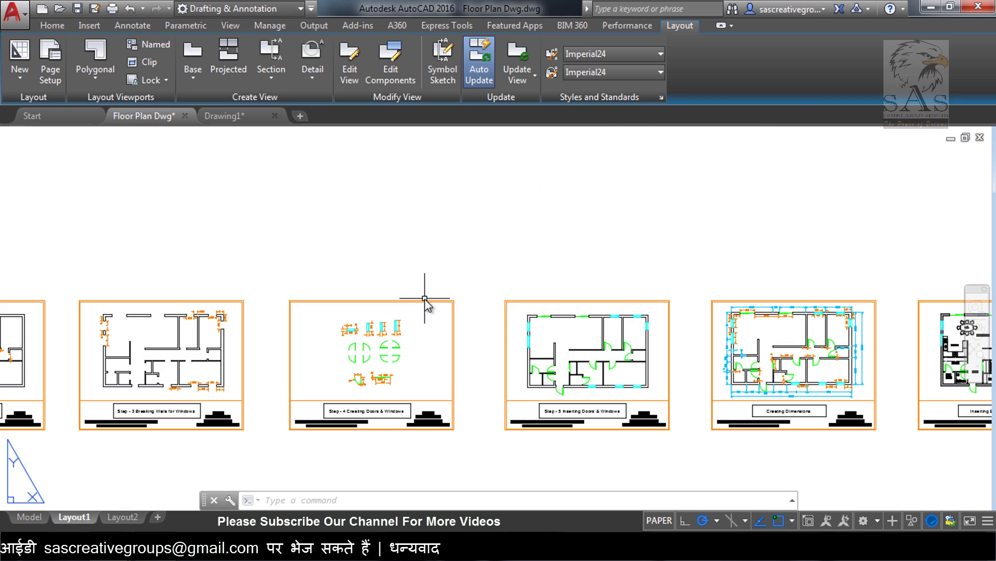
{"action": "scroll", "coordinate": [423, 301], "scroll_direction": "up", "scroll_amount": 3}
{"action": "scroll", "coordinate": [422, 290], "scroll_direction": "down", "scroll_amount": 10}
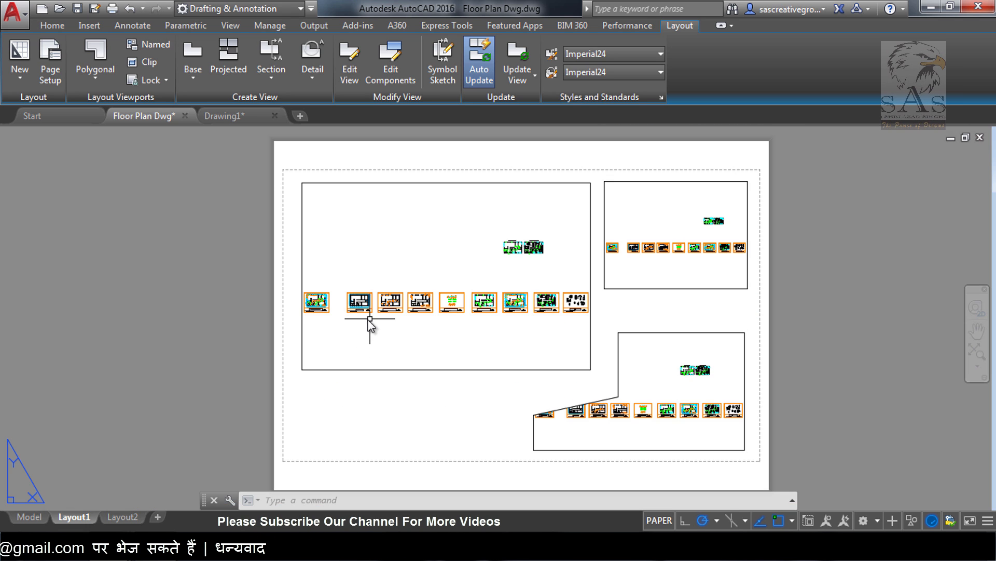
{"action": "scroll", "coordinate": [396, 335], "scroll_direction": "up", "scroll_amount": 3}
{"action": "scroll", "coordinate": [384, 347], "scroll_direction": "down", "scroll_amount": 3}
{"action": "scroll", "coordinate": [522, 338], "scroll_direction": "up", "scroll_amount": 5}
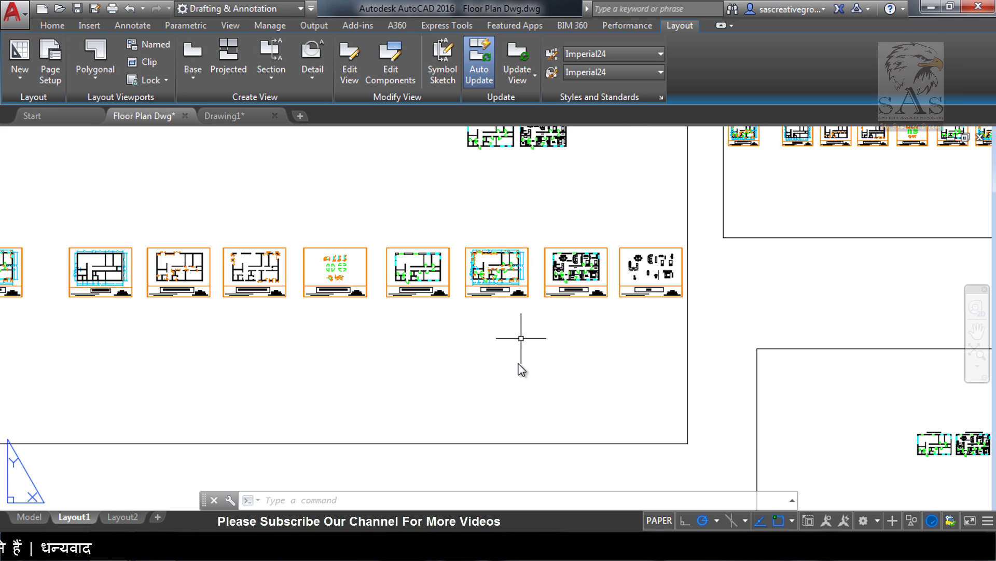
{"action": "scroll", "coordinate": [518, 423], "scroll_direction": "down", "scroll_amount": 5}
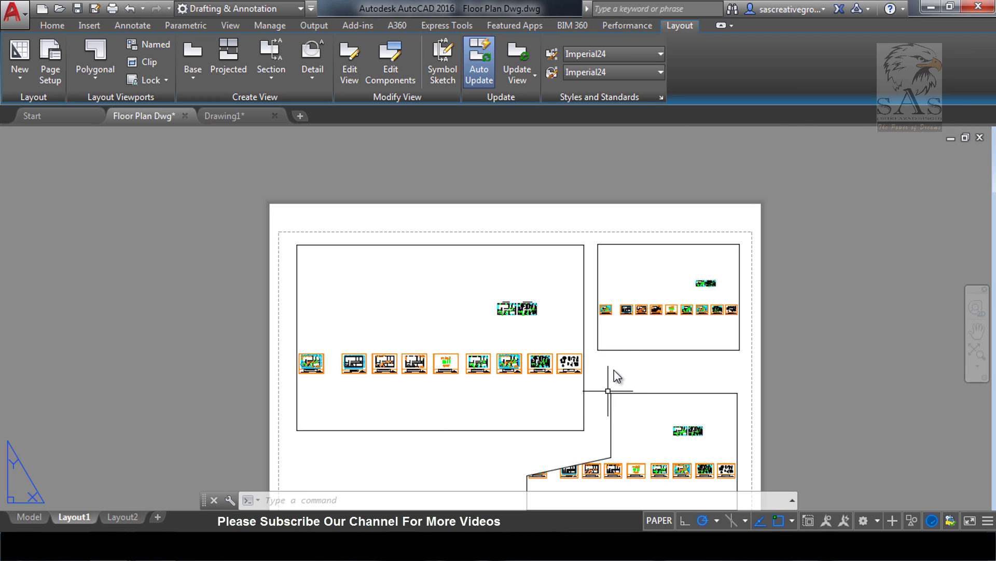
Activate the large viewport, frame the complete 2D Floor Plan with Dimensions sheet inside it, and return to paper space.
{"action": "left_click", "coordinate": [434, 430]}
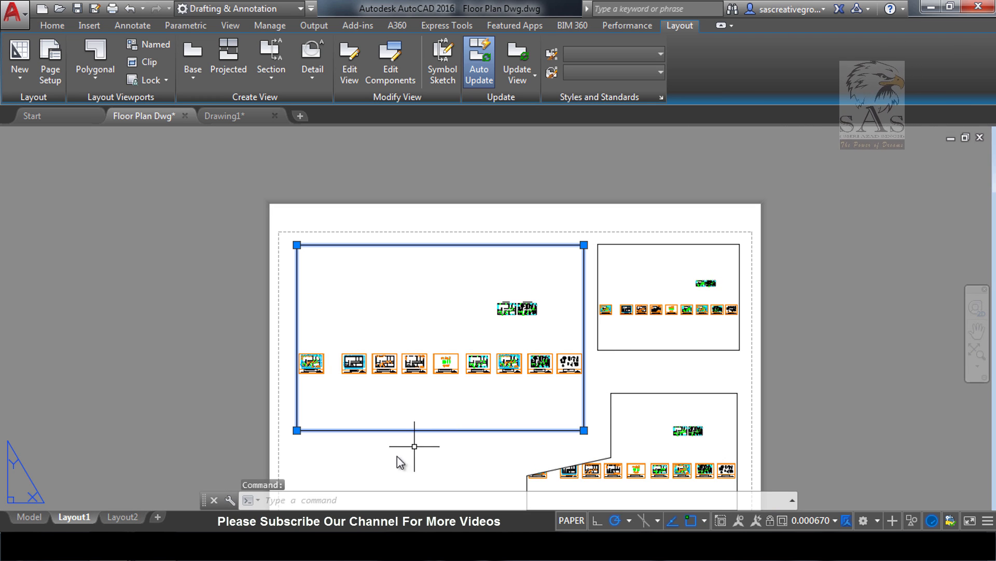
{"action": "double_click", "coordinate": [391, 403]}
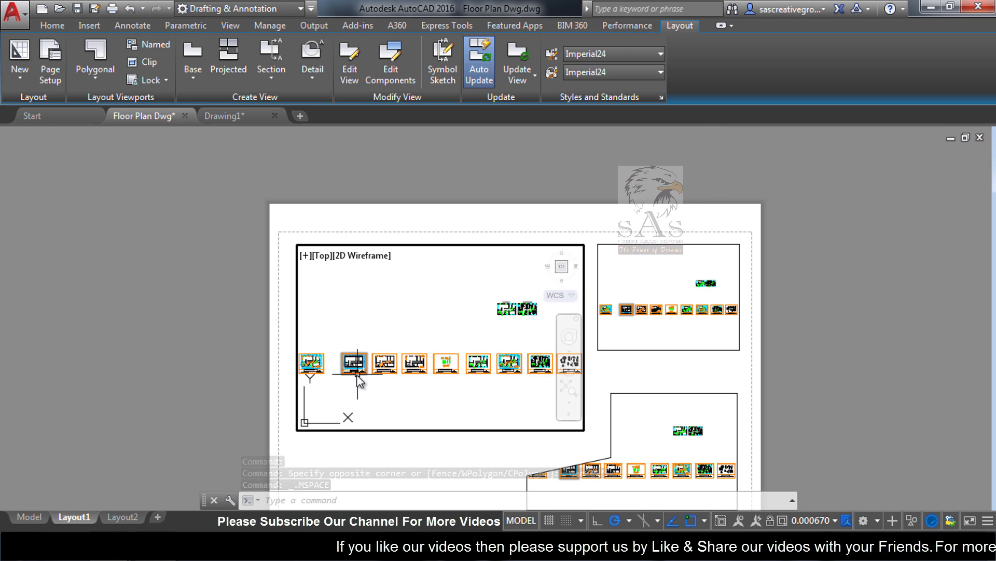
{"action": "middle_click_drag", "start_coordinate": [340, 379], "coordinate": [457, 359]}
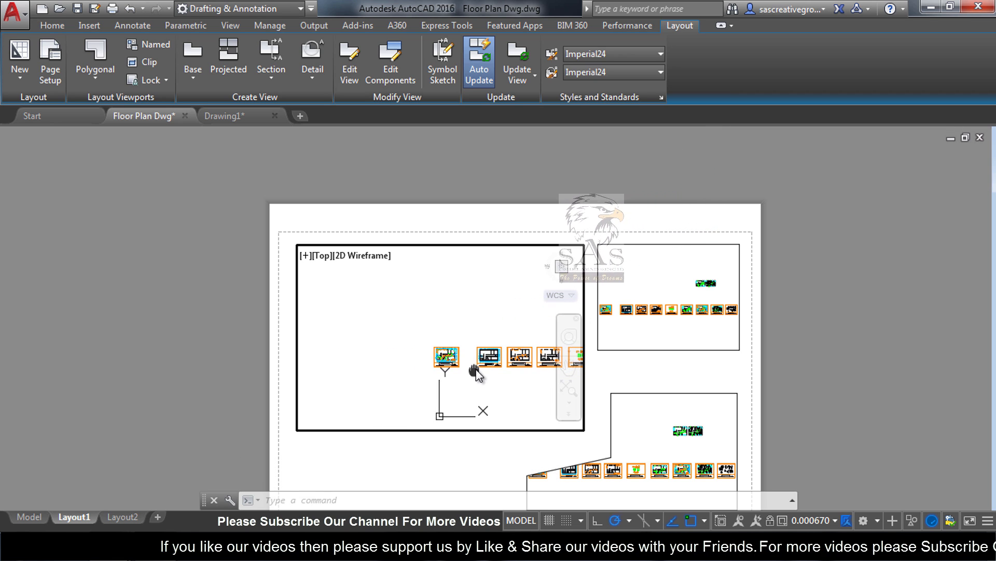
{"action": "scroll", "coordinate": [457, 353], "scroll_direction": "up", "scroll_amount": 5}
{"action": "scroll", "coordinate": [457, 359], "scroll_direction": "up", "scroll_amount": 5}
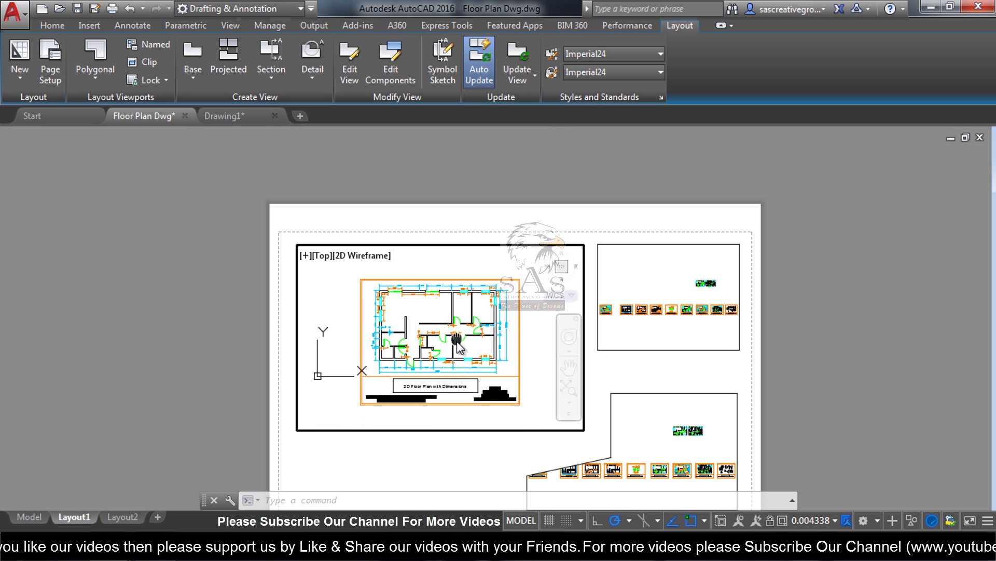
{"action": "scroll", "coordinate": [447, 353], "scroll_direction": "down", "scroll_amount": 2}
{"action": "scroll", "coordinate": [433, 361], "scroll_direction": "up", "scroll_amount": 3}
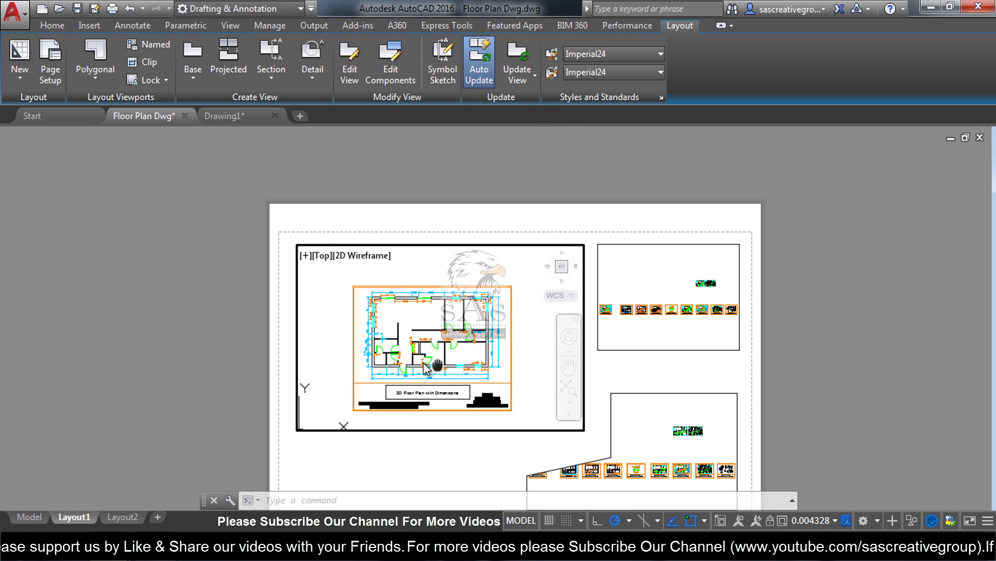
{"action": "scroll", "coordinate": [420, 358], "scroll_direction": "down", "scroll_amount": 1}
{"action": "scroll", "coordinate": [423, 358], "scroll_direction": "up", "scroll_amount": 1}
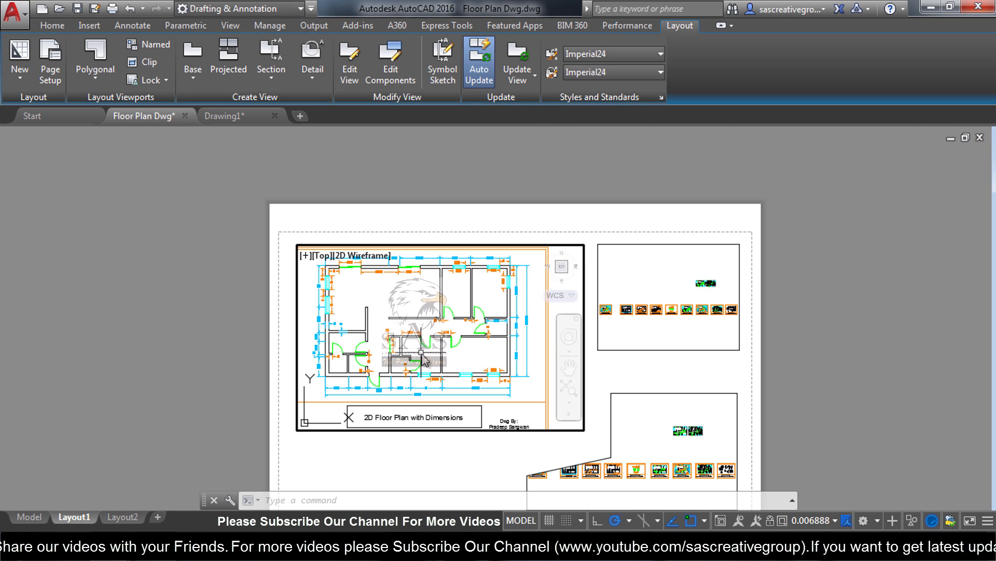
{"action": "scroll", "coordinate": [426, 359], "scroll_direction": "down", "scroll_amount": 1}
{"action": "mouse_move", "coordinate": [428, 364]}
{"action": "middle_mouse_down"}
{"action": "mouse_move", "coordinate": [445, 349]}
{"action": "mouse_move", "coordinate": [443, 357]}
{"action": "middle_mouse_up"}
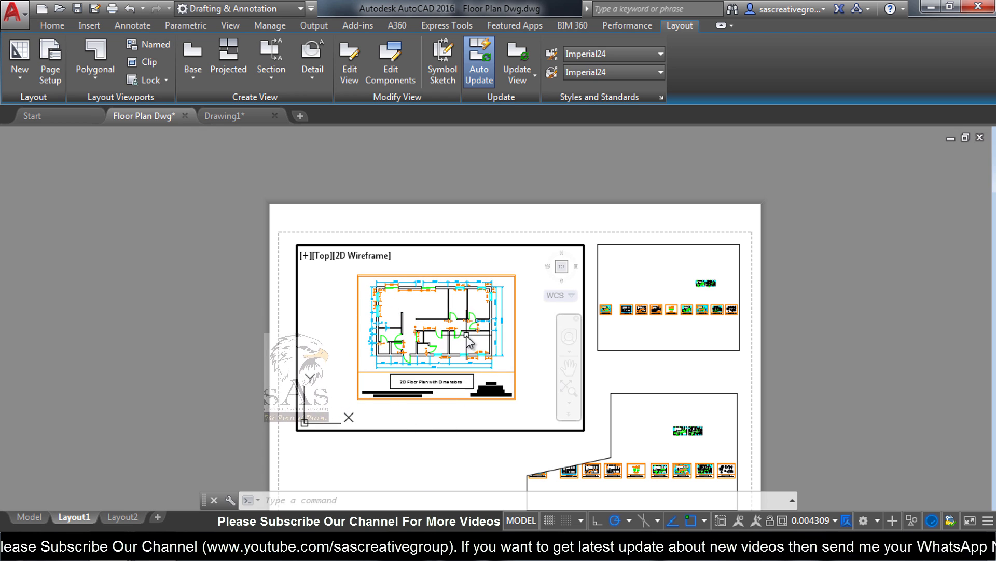
{"action": "double_click", "coordinate": [416, 466]}
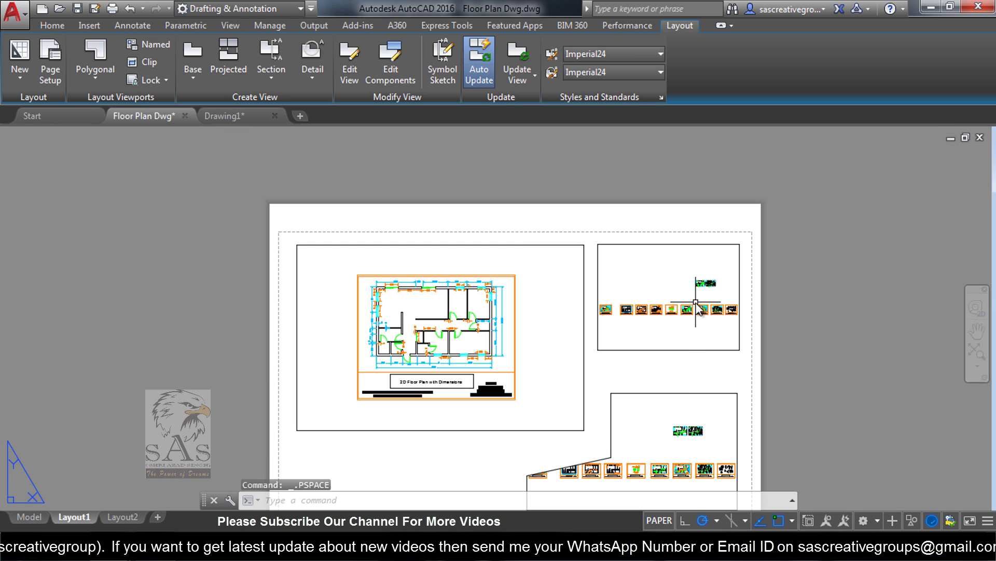
Activate the small rectangular viewport, fill it with the furnished floor plan, and return to paper space.
{"action": "double_click", "coordinate": [698, 332]}
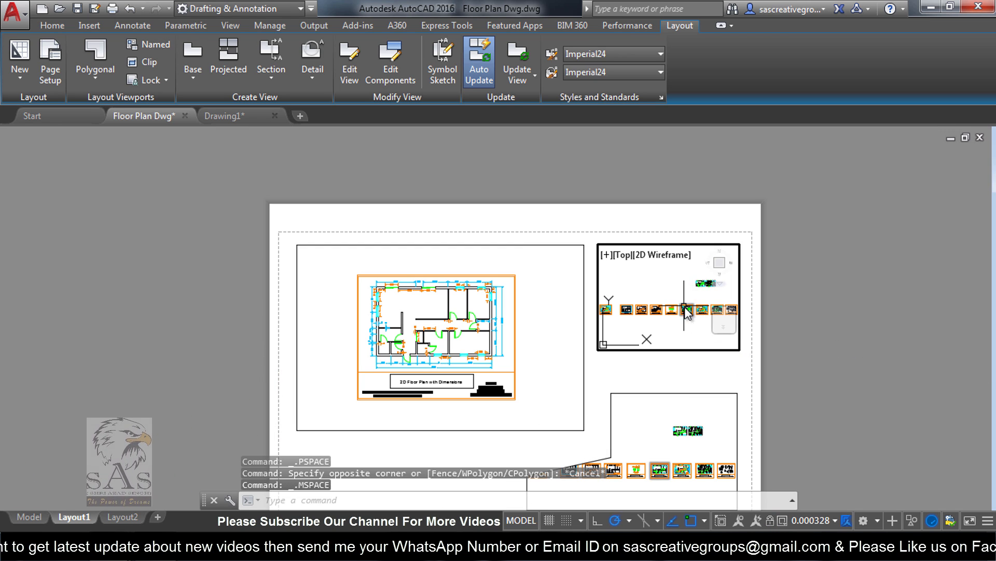
{"action": "scroll", "coordinate": [632, 329], "scroll_direction": "up", "scroll_amount": 3}
{"action": "middle_click_drag", "start_coordinate": [631, 329], "coordinate": [554, 334]}
{"action": "scroll", "coordinate": [645, 325], "scroll_direction": "down", "scroll_amount": 2}
{"action": "scroll", "coordinate": [649, 329], "scroll_direction": "up", "scroll_amount": 5}
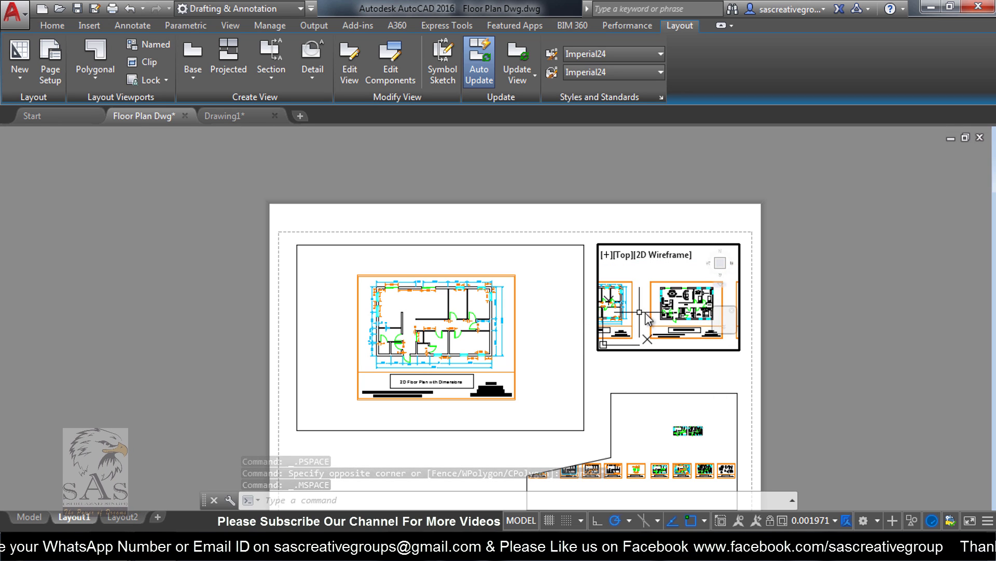
{"action": "middle_click_drag", "start_coordinate": [626, 316], "coordinate": [681, 327]}
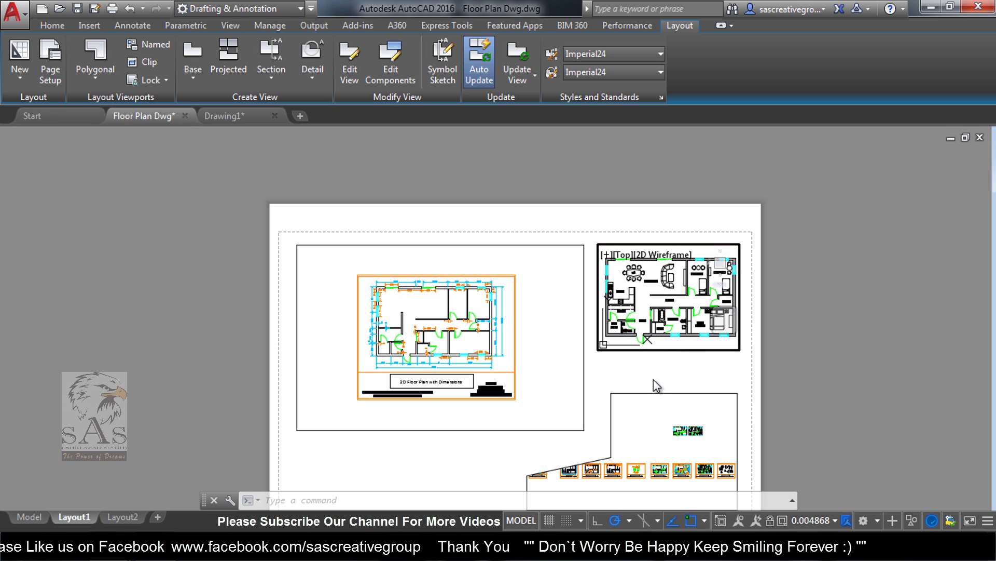
{"action": "double_click", "coordinate": [655, 379]}
Activate the polygonal viewport, frame the Creating Dimensions plan inside it, and return to paper space.
{"action": "scroll", "coordinate": [653, 384], "scroll_direction": "down", "scroll_amount": 2}
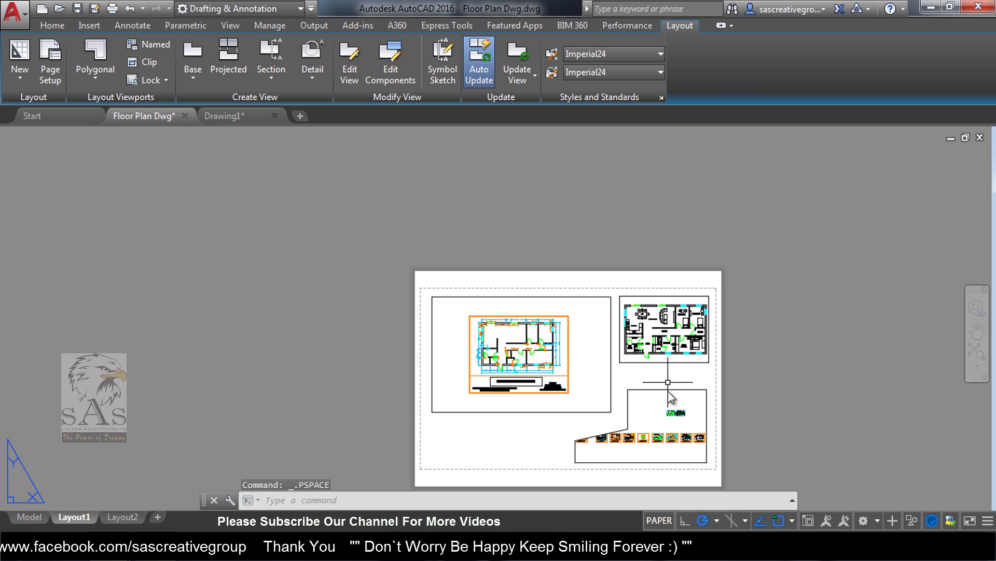
{"action": "scroll", "coordinate": [658, 445], "scroll_direction": "up", "scroll_amount": 4}
{"action": "double_click", "coordinate": [692, 427]}
{"action": "scroll", "coordinate": [693, 431], "scroll_direction": "up", "scroll_amount": 5}
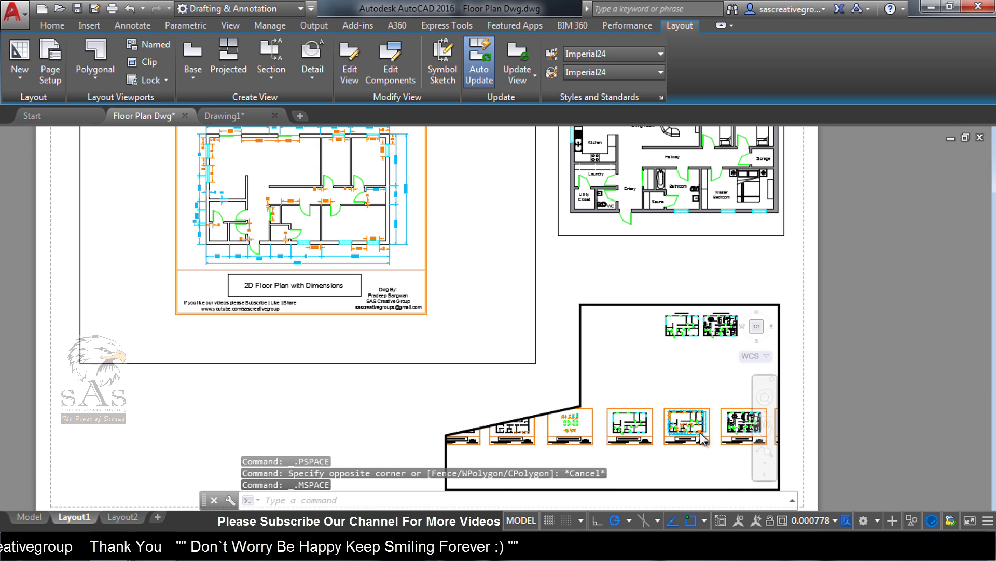
{"action": "middle_click_drag", "start_coordinate": [695, 435], "coordinate": [703, 444]}
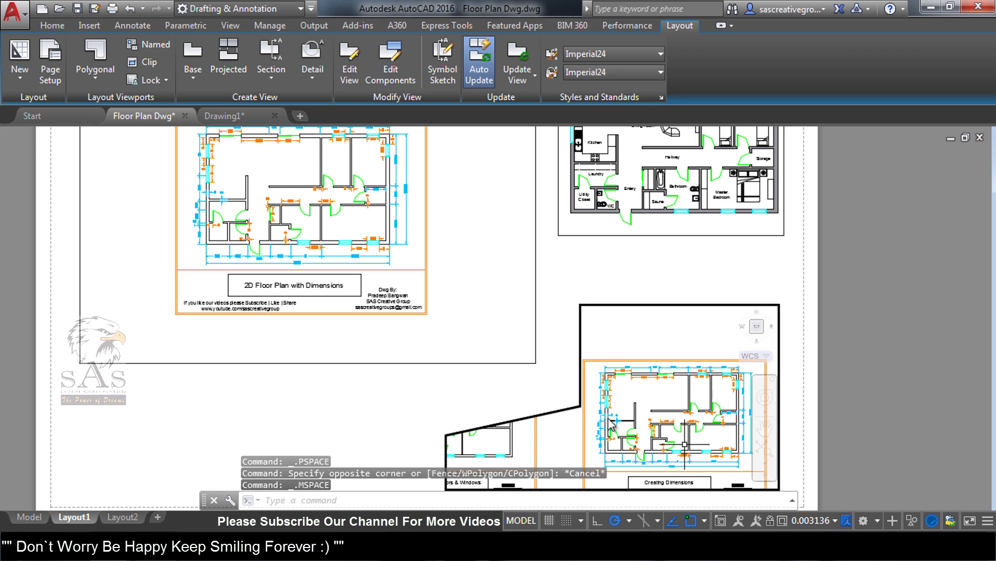
{"action": "double_click", "coordinate": [491, 396]}
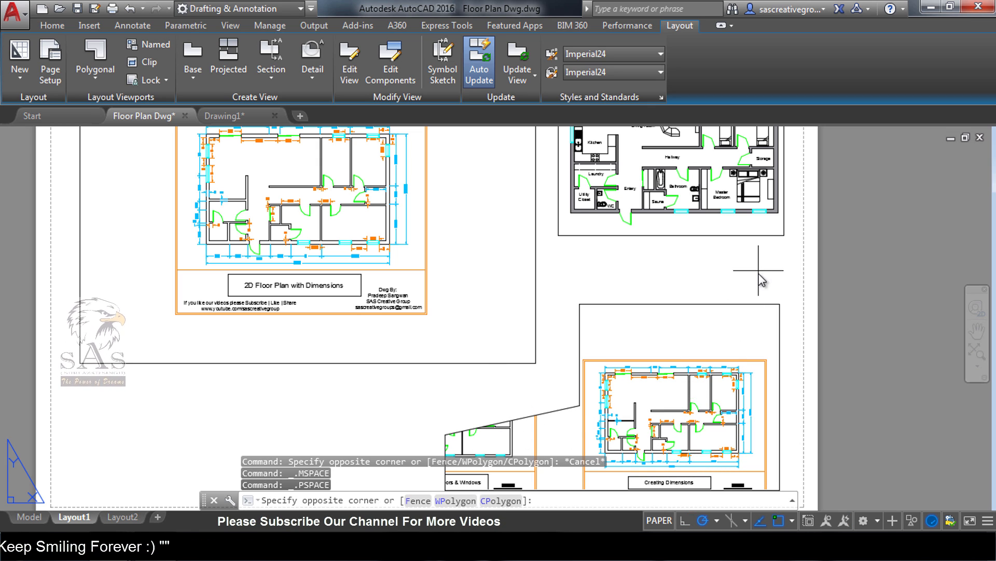
Delete the polygonal viewport from the Layout1 sheet.
{"action": "left_click", "coordinate": [689, 367]}
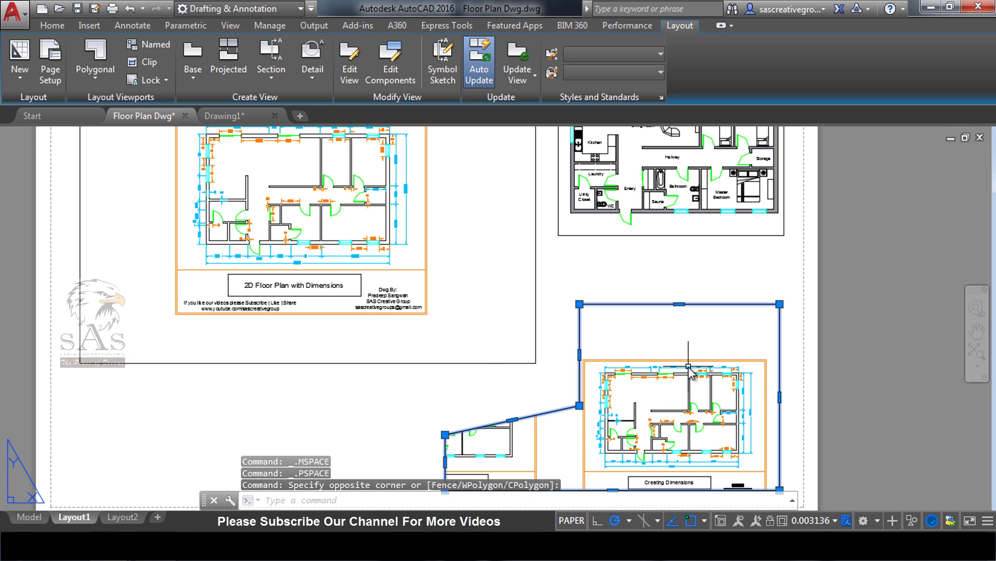
{"action": "key", "text": "Delete"}
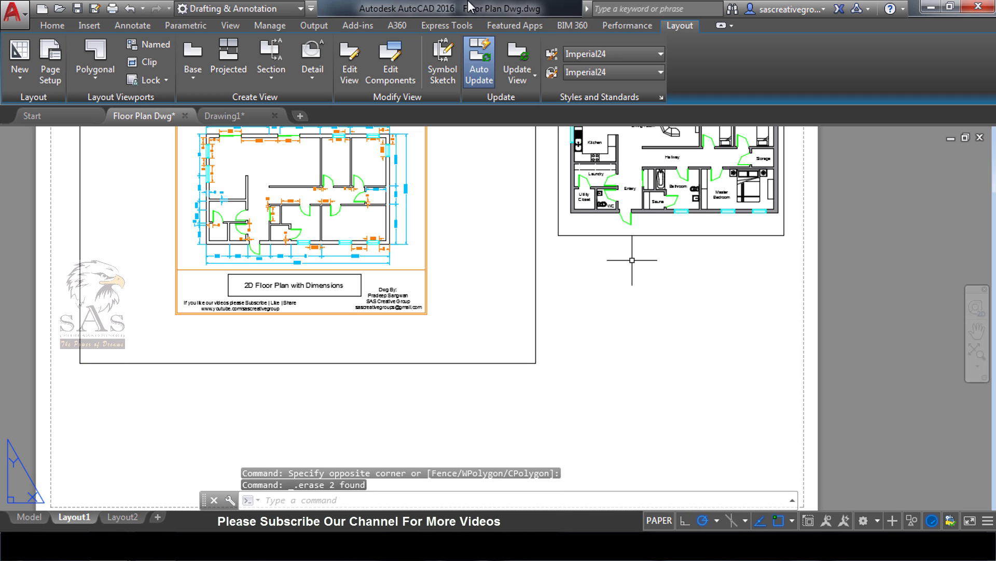
Stretch the large viewport's lower edge downward, move it back up to just below the plan's title block, and deselect the viewport.
{"action": "left_click", "coordinate": [451, 411]}
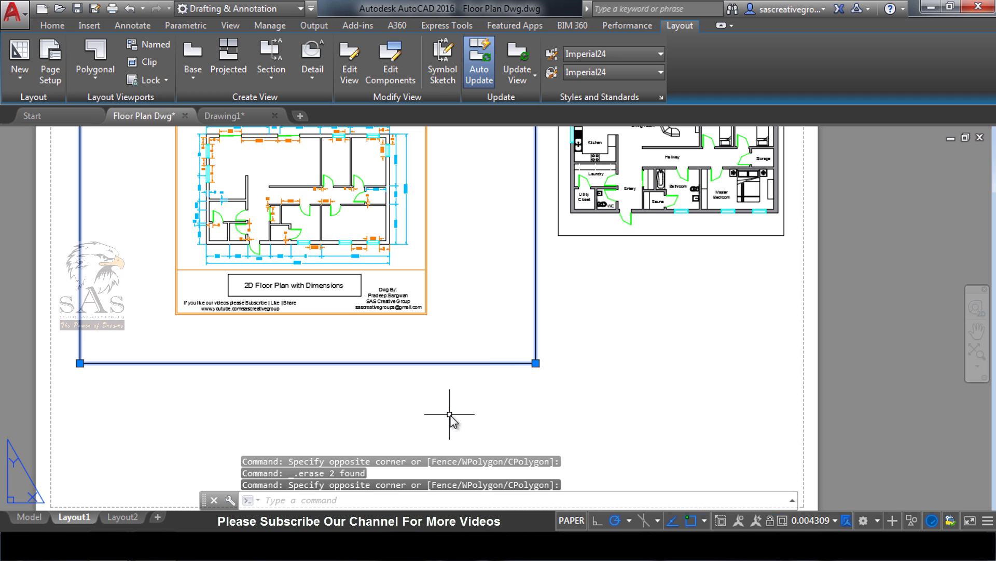
{"action": "scroll", "coordinate": [540, 358], "scroll_direction": "down", "scroll_amount": 2}
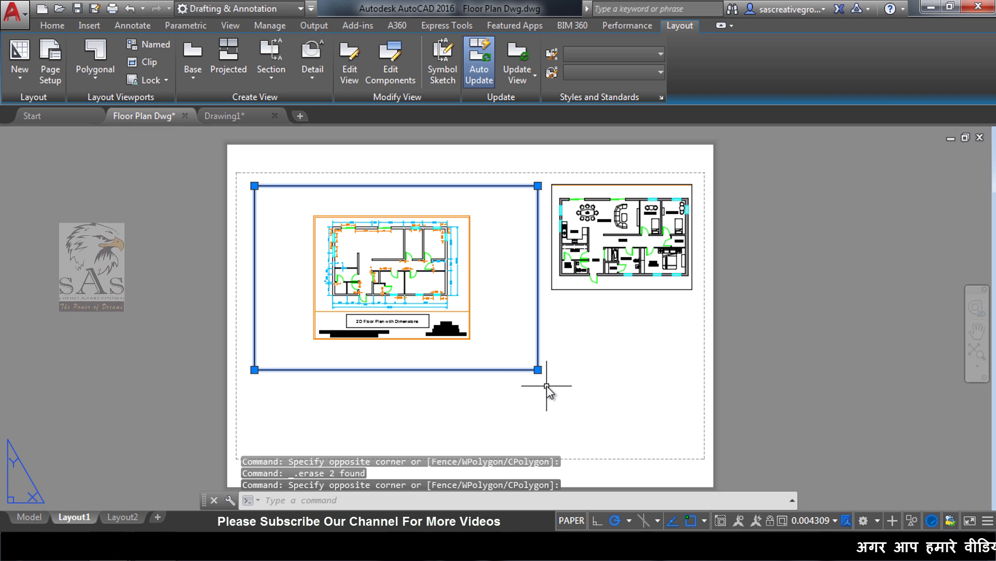
{"action": "left_click", "coordinate": [537, 370]}
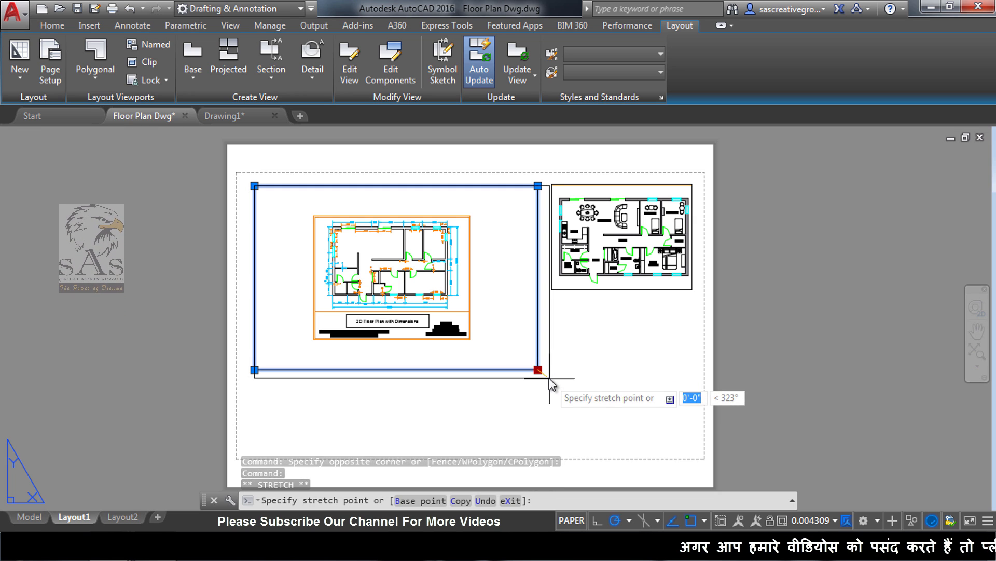
{"action": "left_click", "coordinate": [537, 395]}
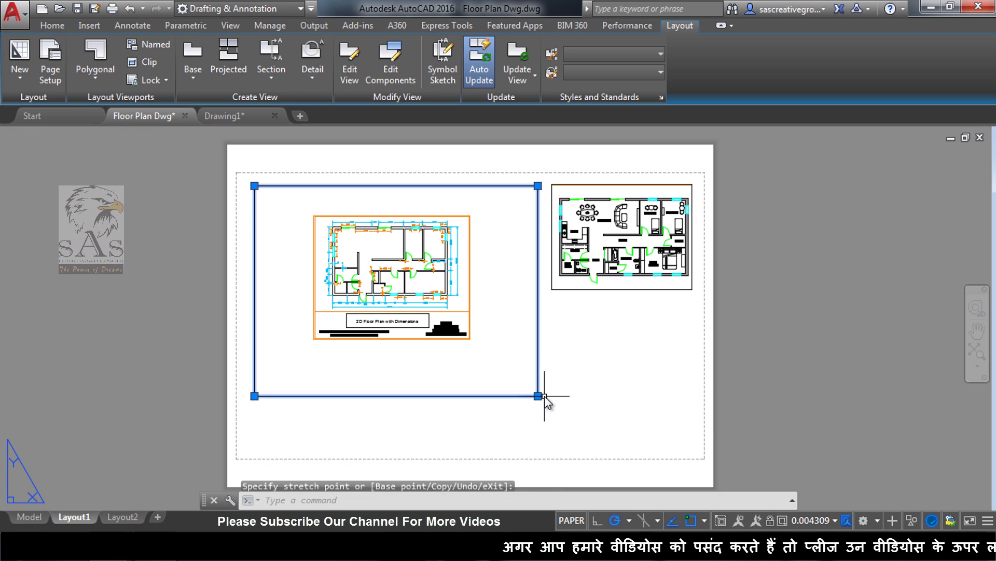
{"action": "left_click", "coordinate": [537, 395]}
{"action": "left_click", "coordinate": [537, 353]}
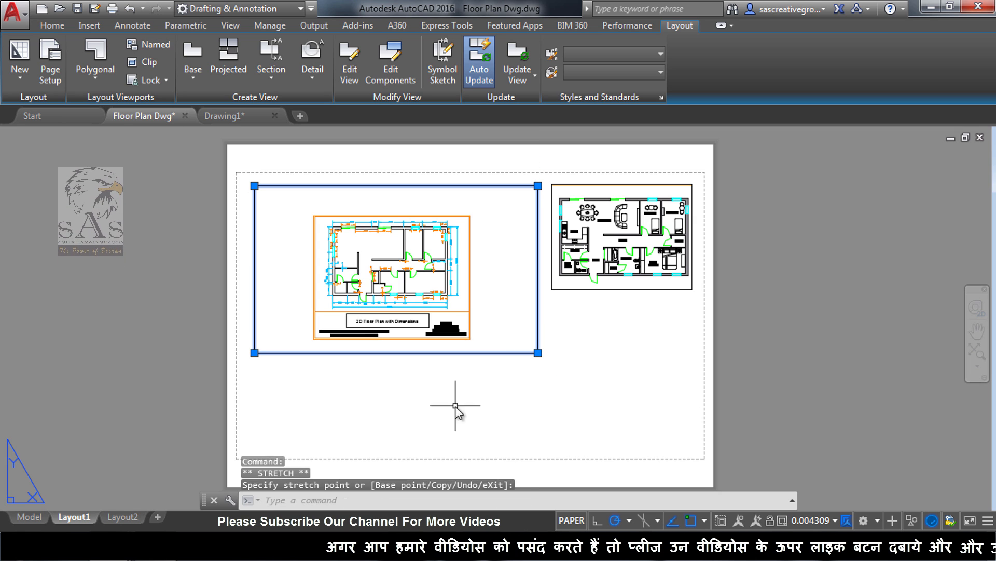
{"action": "key", "text": "Escape"}
Review the available shape options for creating layout viewports.
{"action": "left_click", "coordinate": [680, 25]}
{"action": "left_click", "coordinate": [96, 75]}
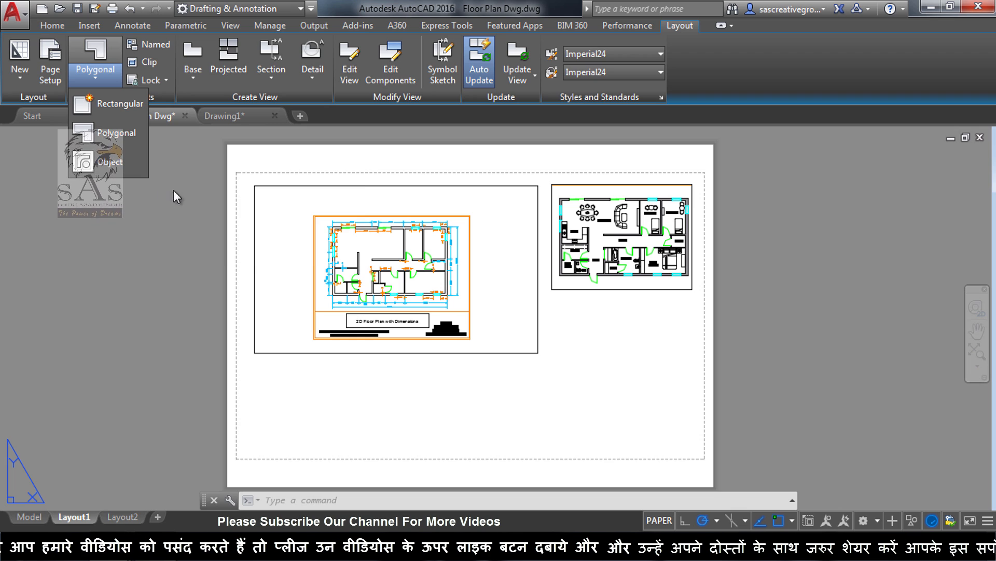
{"action": "left_click", "coordinate": [551, 350]}
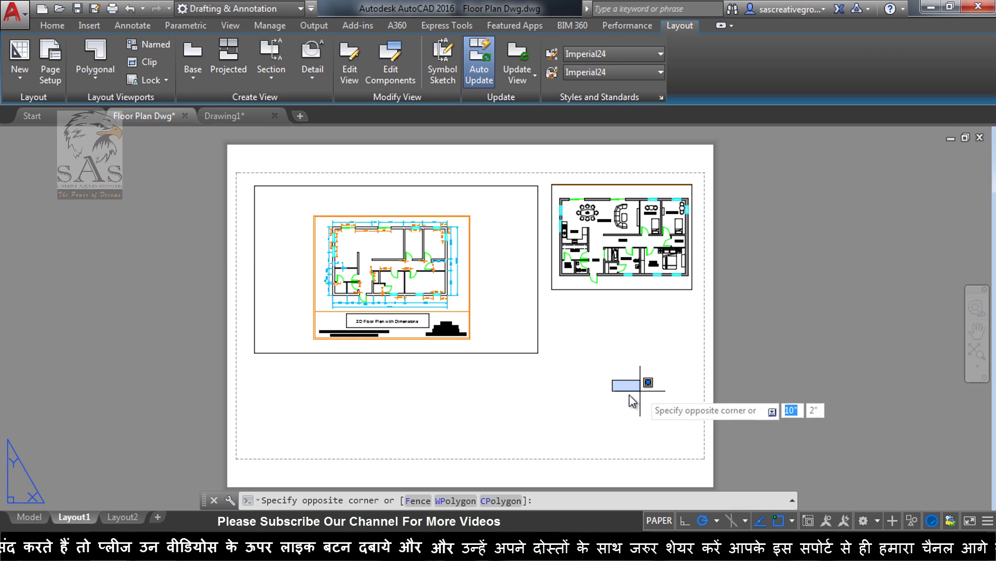
{"action": "left_click", "coordinate": [626, 391]}
Draw a circle in the empty area below the smaller furnished-plan viewport and leave it deselected.
{"action": "left_click", "coordinate": [45, 25]}
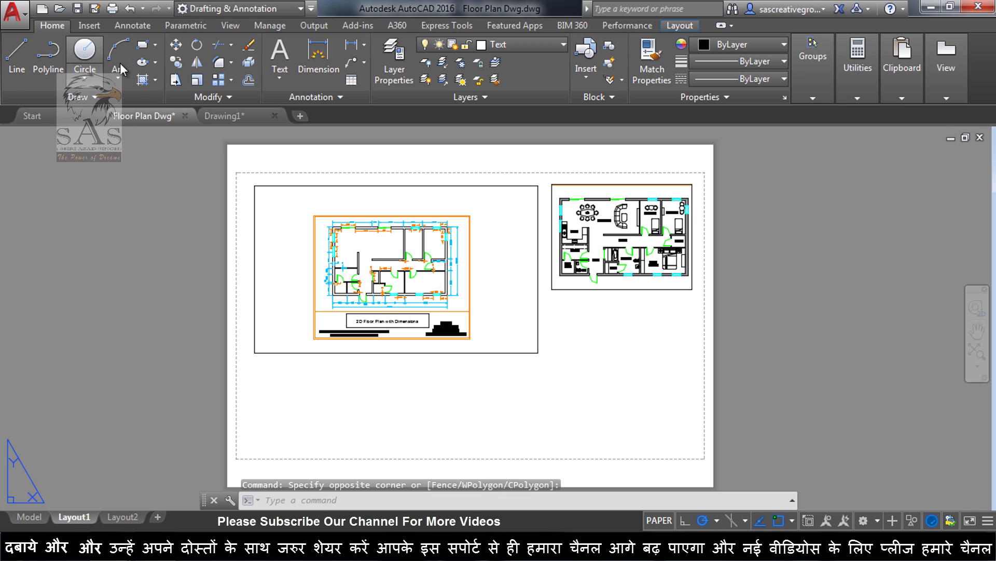
{"action": "left_click", "coordinate": [88, 52]}
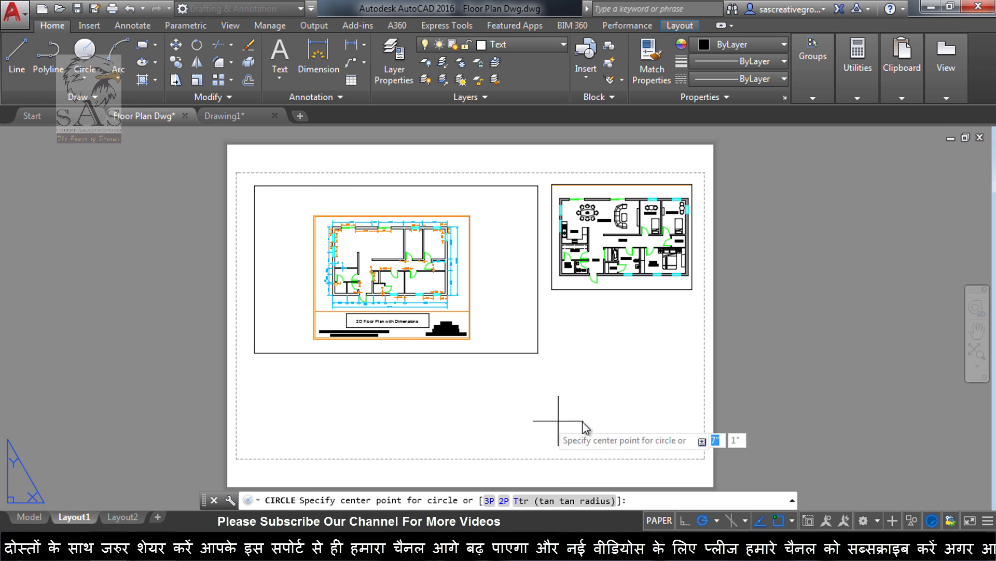
{"action": "left_click", "coordinate": [598, 415]}
{"action": "left_click", "coordinate": [617, 383]}
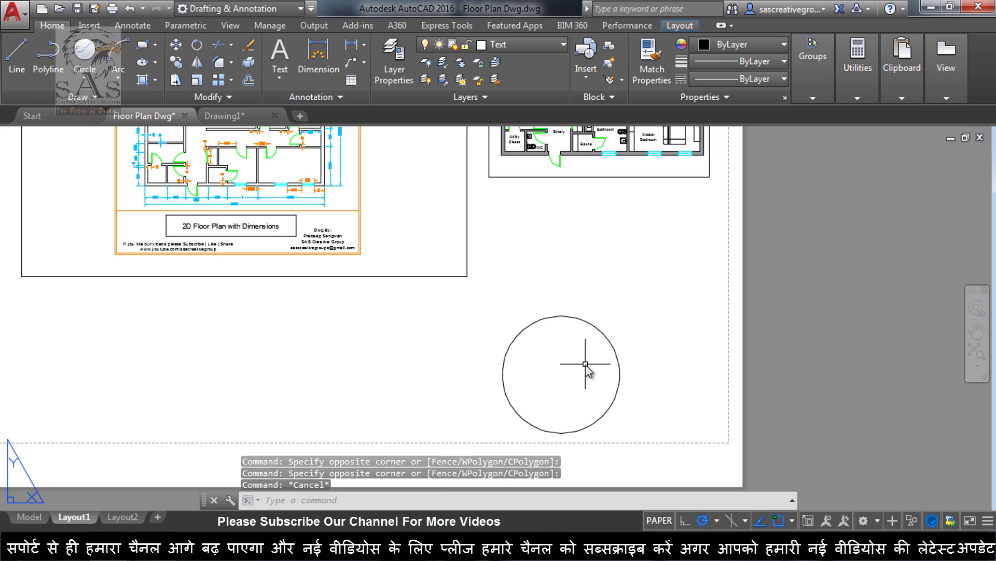
{"action": "left_click", "coordinate": [586, 365]}
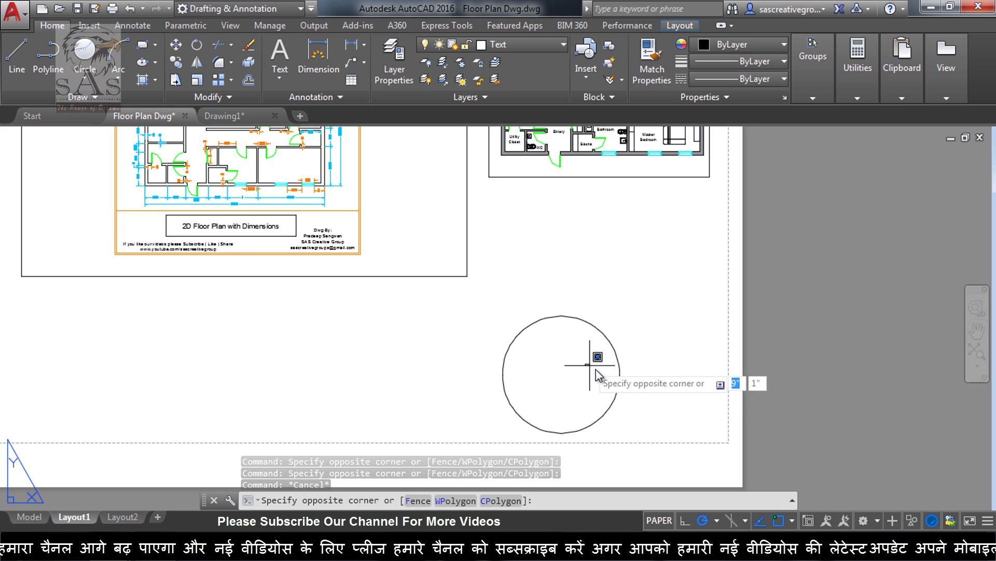
{"action": "left_click", "coordinate": [584, 388]}
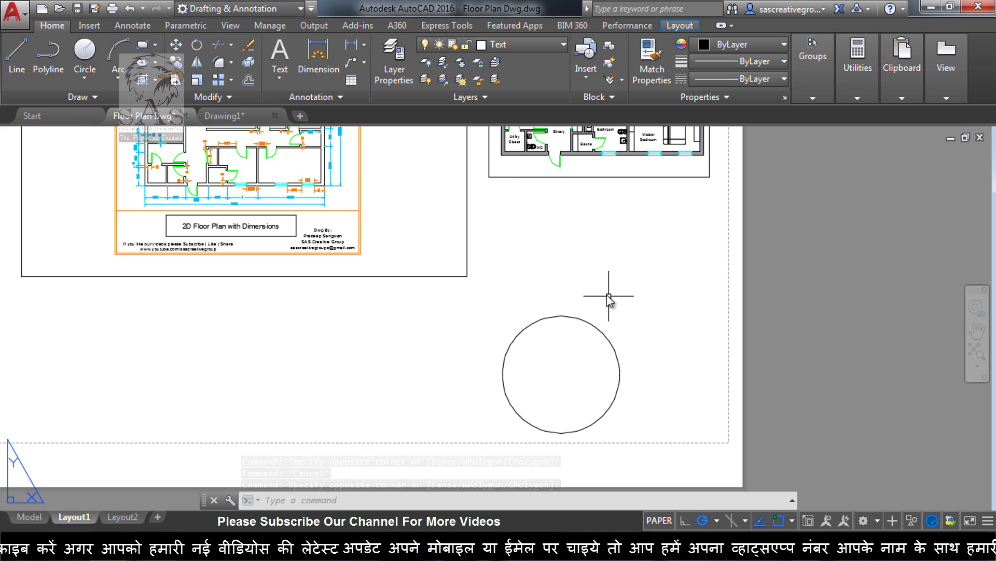
Convert the circle into a layout viewport using the Object viewport option.
{"action": "left_click", "coordinate": [683, 25]}
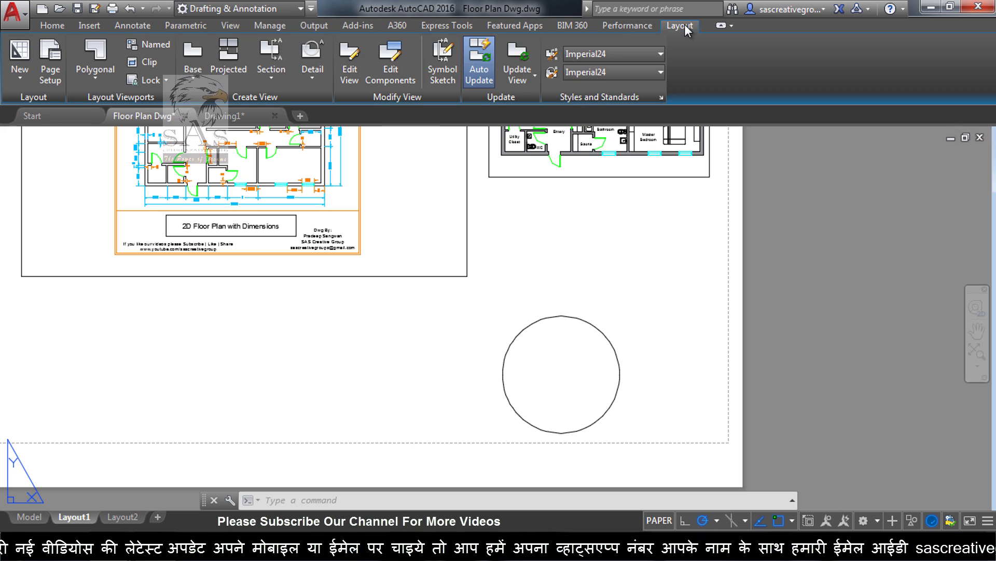
{"action": "left_click", "coordinate": [92, 83]}
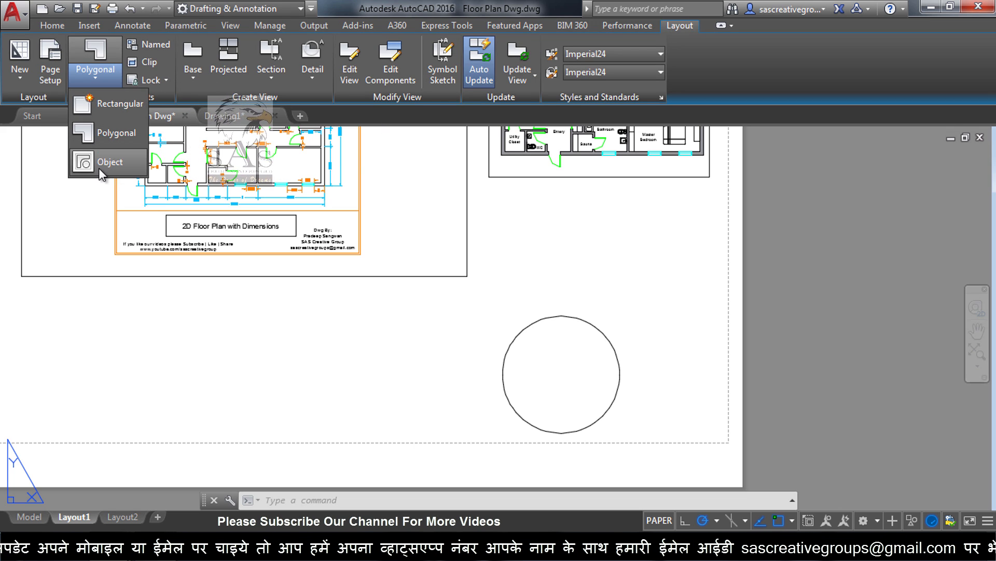
{"action": "left_click", "coordinate": [103, 159]}
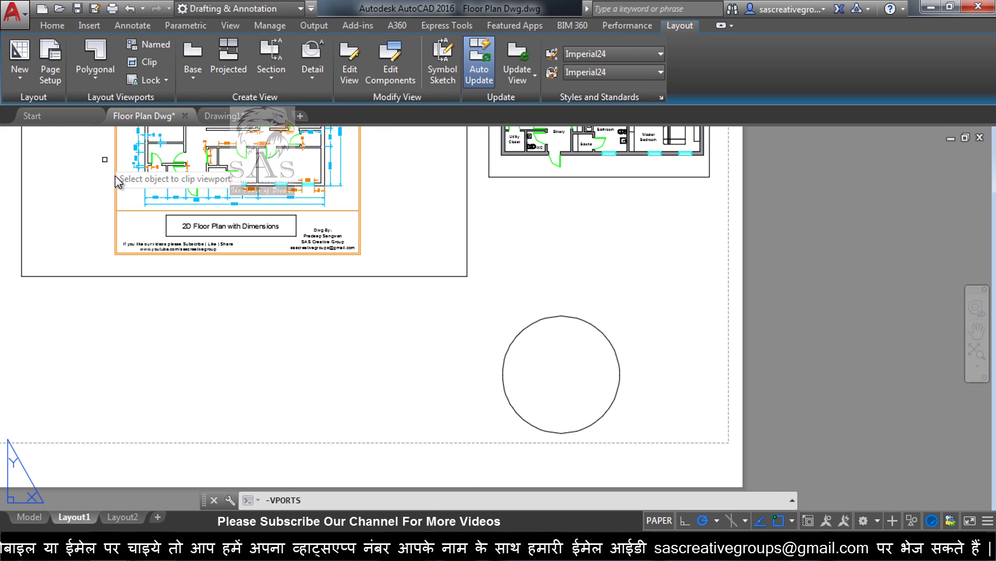
{"action": "left_click", "coordinate": [611, 343]}
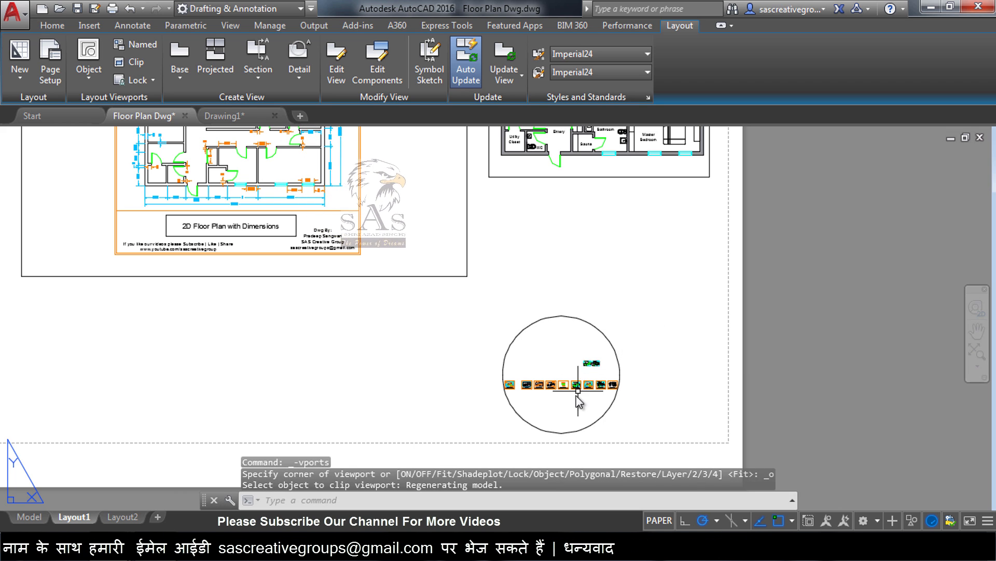
Activate the circular viewport, frame the lower-left rooms of a floor plan with doors inside it, and return to paper space.
{"action": "scroll", "coordinate": [573, 396], "scroll_direction": "up", "scroll_amount": 6}
{"action": "scroll", "coordinate": [583, 325], "scroll_direction": "down", "scroll_amount": 4}
{"action": "double_click", "coordinate": [600, 345]}
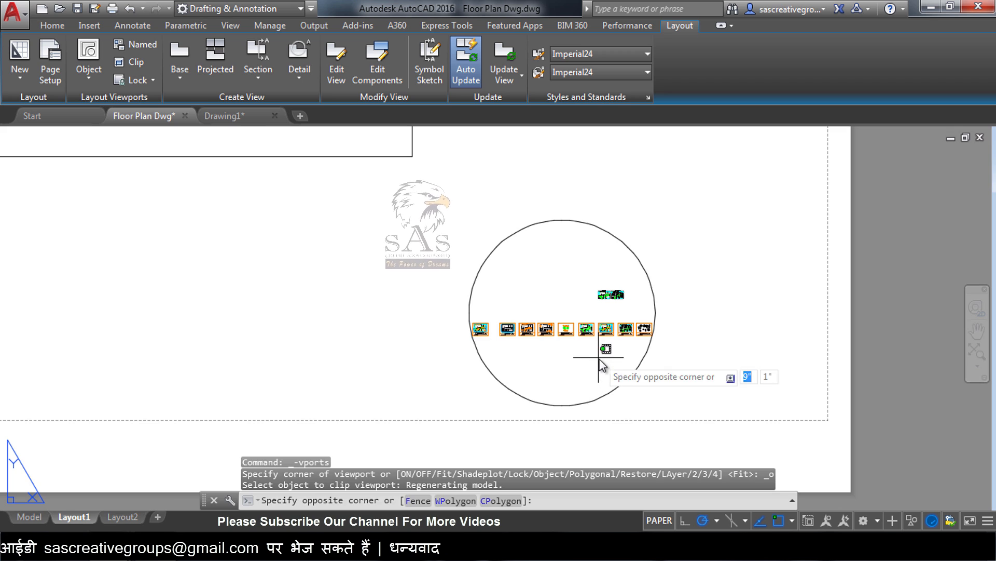
{"action": "scroll", "coordinate": [601, 342], "scroll_direction": "up", "scroll_amount": 2}
{"action": "scroll", "coordinate": [600, 339], "scroll_direction": "up", "scroll_amount": 4}
{"action": "scroll", "coordinate": [573, 305], "scroll_direction": "up", "scroll_amount": 4}
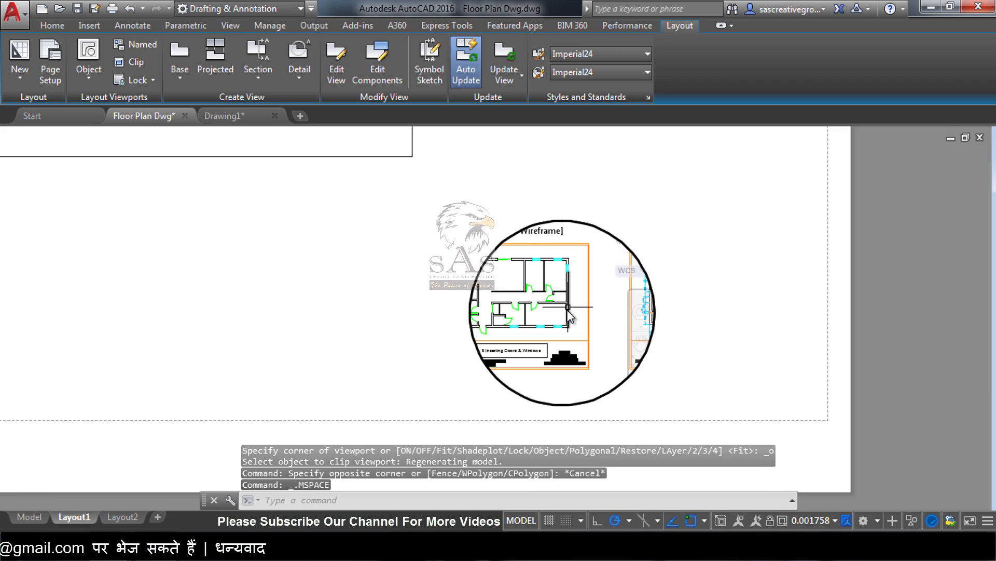
{"action": "scroll", "coordinate": [566, 317], "scroll_direction": "down", "scroll_amount": 4}
{"action": "middle_click_drag", "start_coordinate": [527, 308], "coordinate": [578, 329]}
{"action": "scroll", "coordinate": [553, 332], "scroll_direction": "up", "scroll_amount": 4}
{"action": "double_click", "coordinate": [757, 258]}
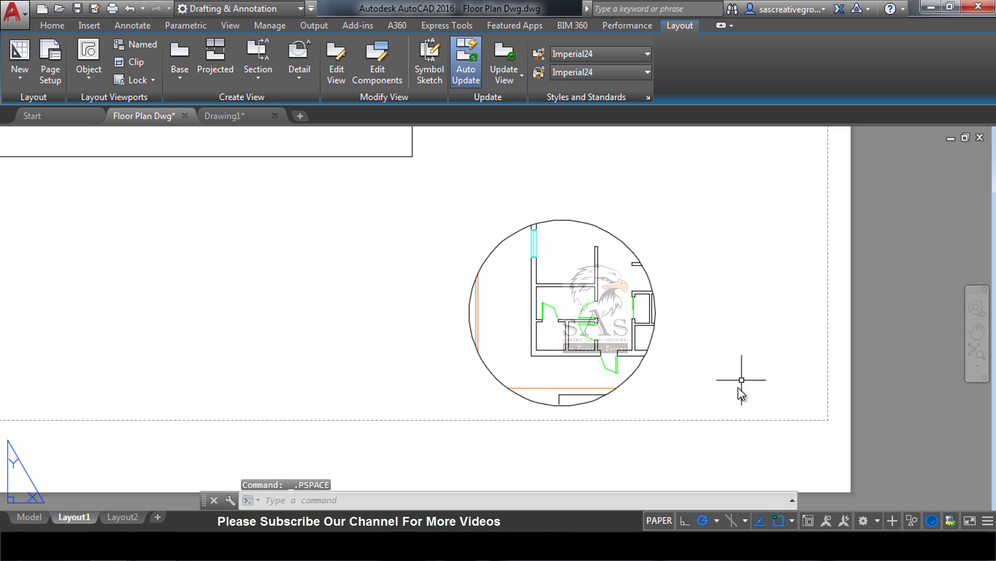
{"action": "left_click", "coordinate": [722, 296]}
{"action": "left_click", "coordinate": [727, 329]}
{"action": "scroll", "coordinate": [729, 324], "scroll_direction": "down", "scroll_amount": 5}
{"action": "scroll", "coordinate": [729, 324], "scroll_direction": "up", "scroll_amount": 4}
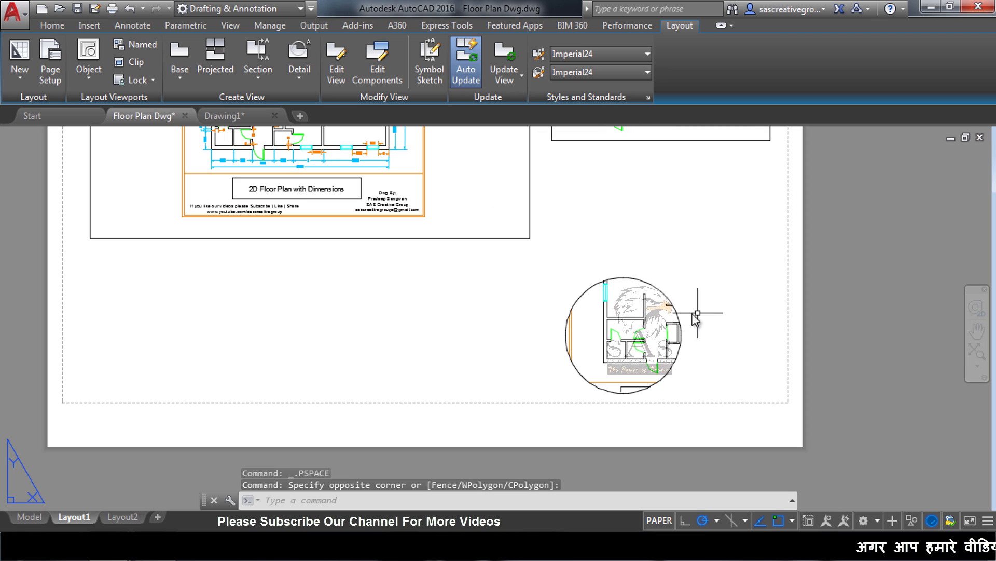
{"action": "left_click", "coordinate": [707, 278]}
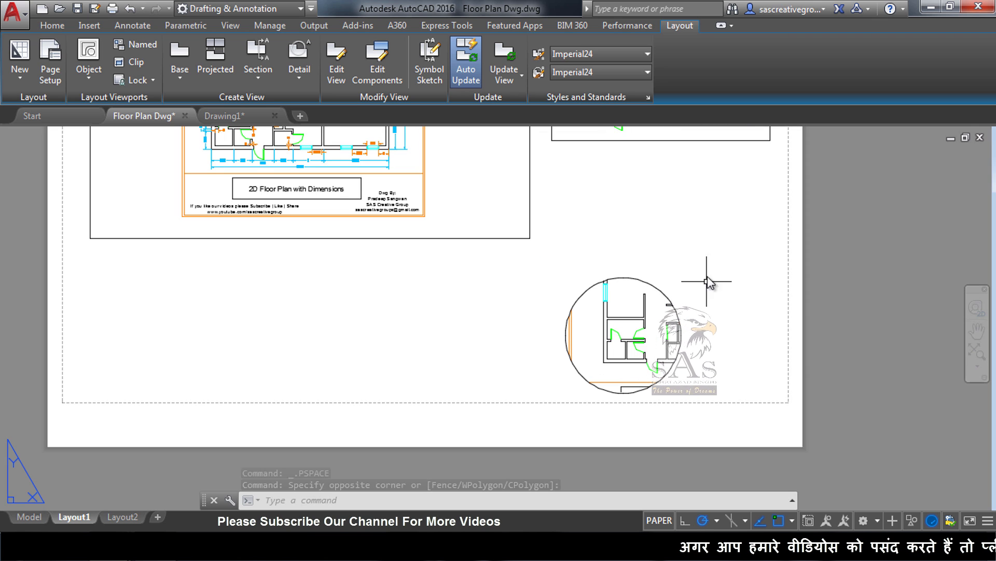
{"action": "left_click", "coordinate": [622, 353]}
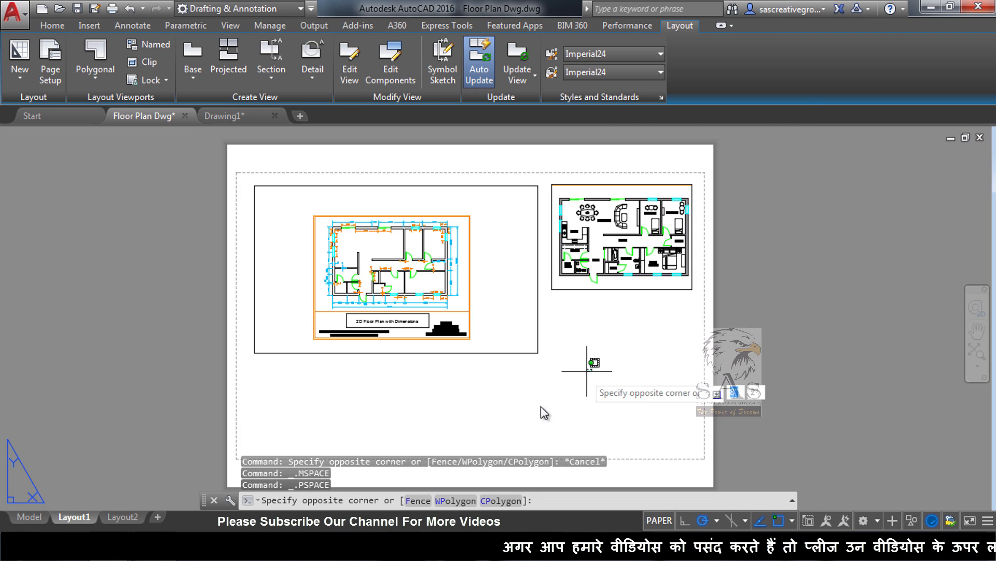
{"action": "left_click", "coordinate": [535, 412]}
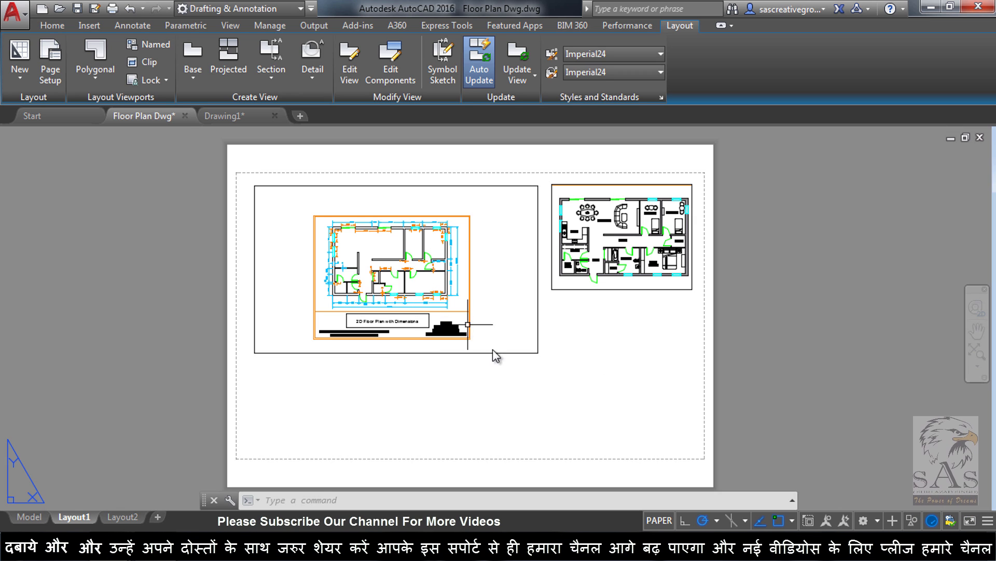
Create a new layer named Viewport and close the layer manager.
{"action": "left_click", "coordinate": [54, 25]}
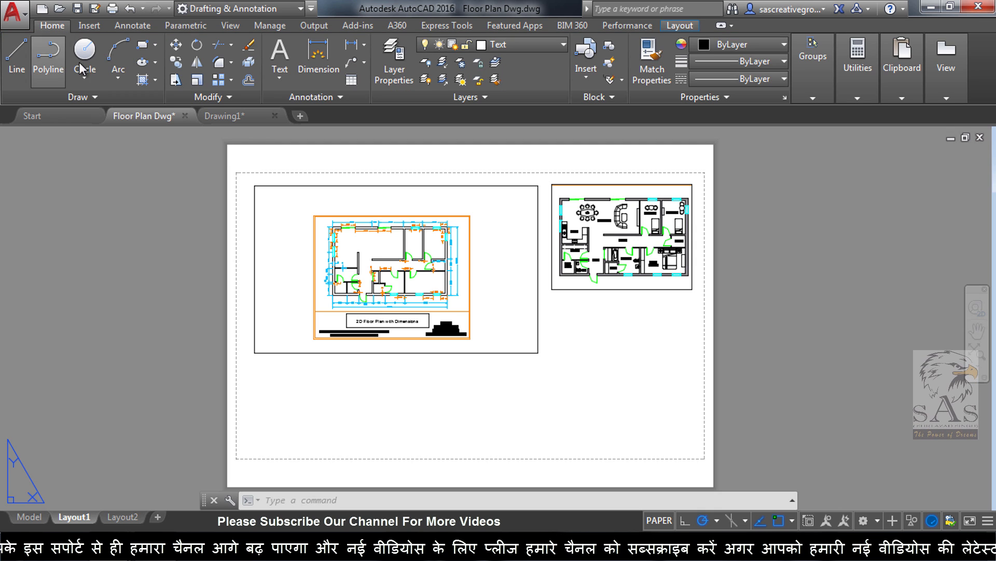
{"action": "left_click", "coordinate": [392, 61]}
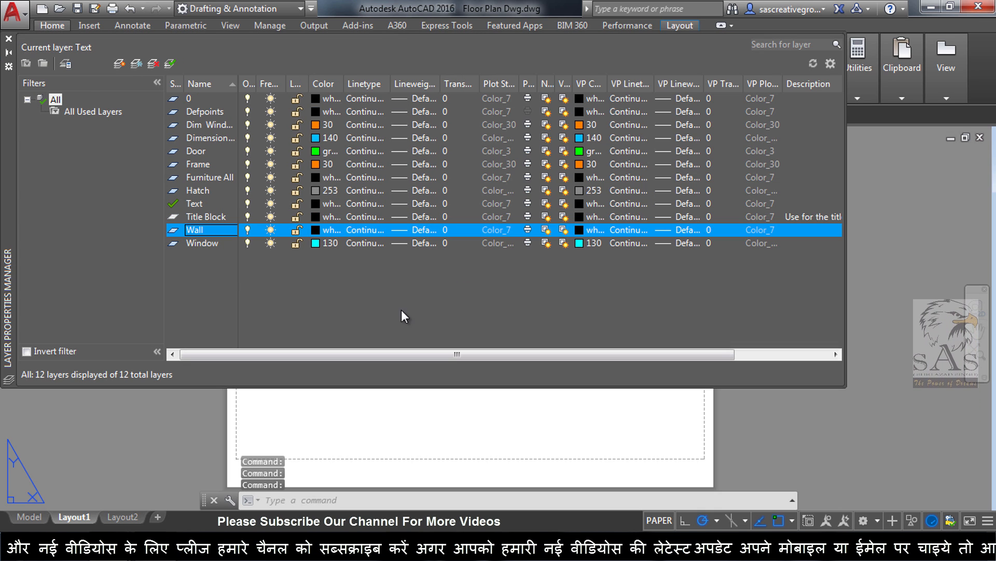
{"action": "left_click", "coordinate": [120, 63]}
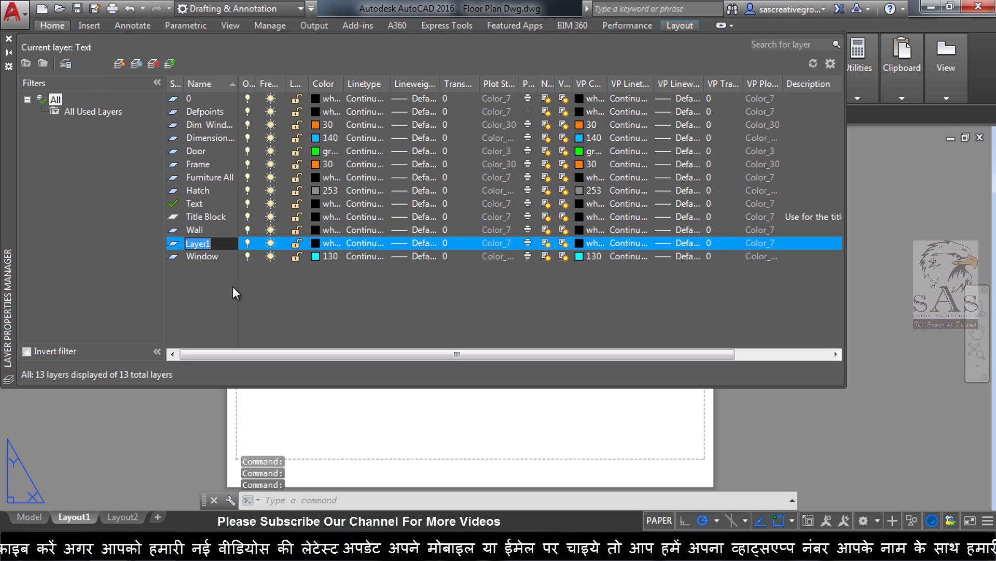
{"action": "type", "text": "View"}
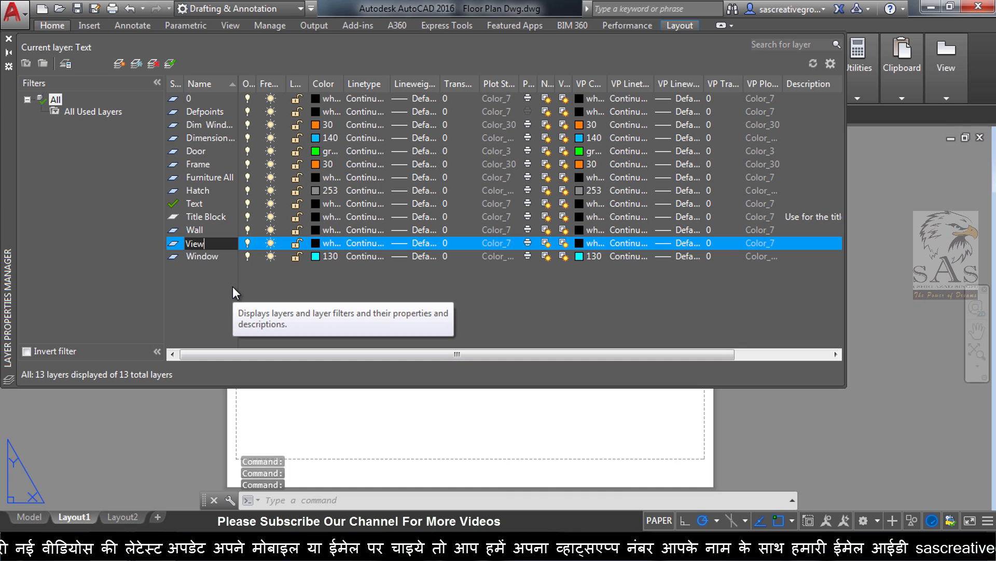
{"action": "type", "text": "port"}
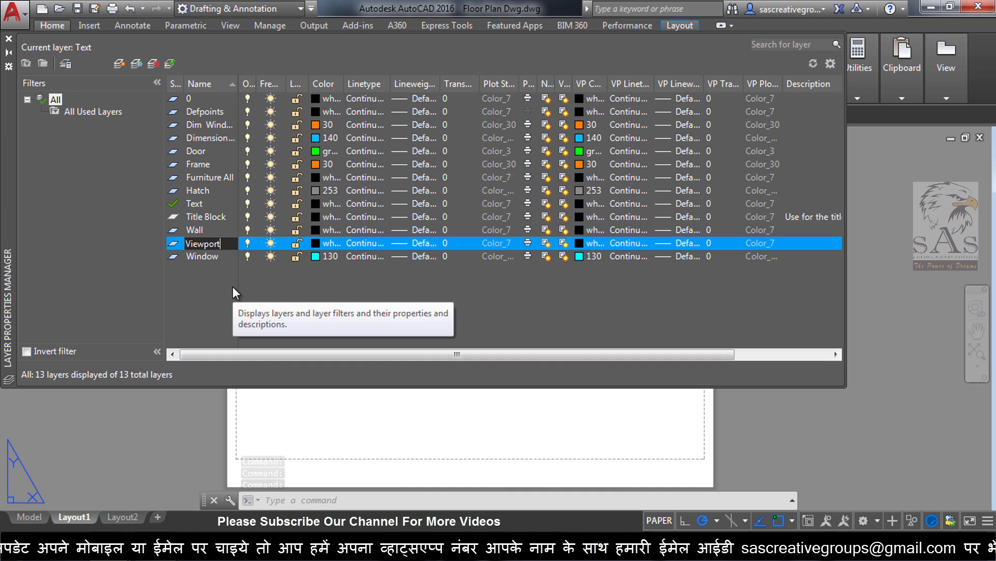
{"action": "key", "text": "Return"}
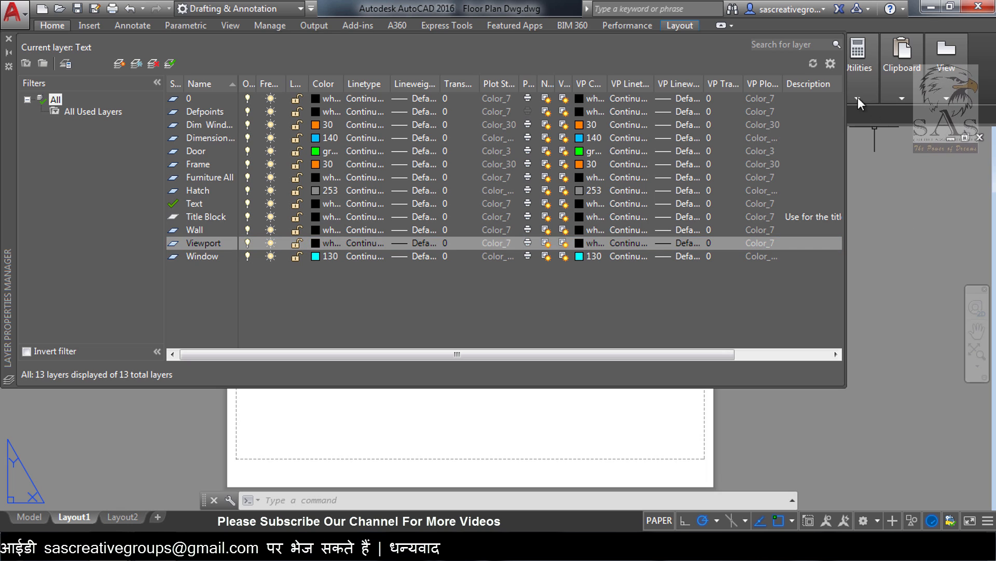
{"action": "left_click", "coordinate": [9, 40]}
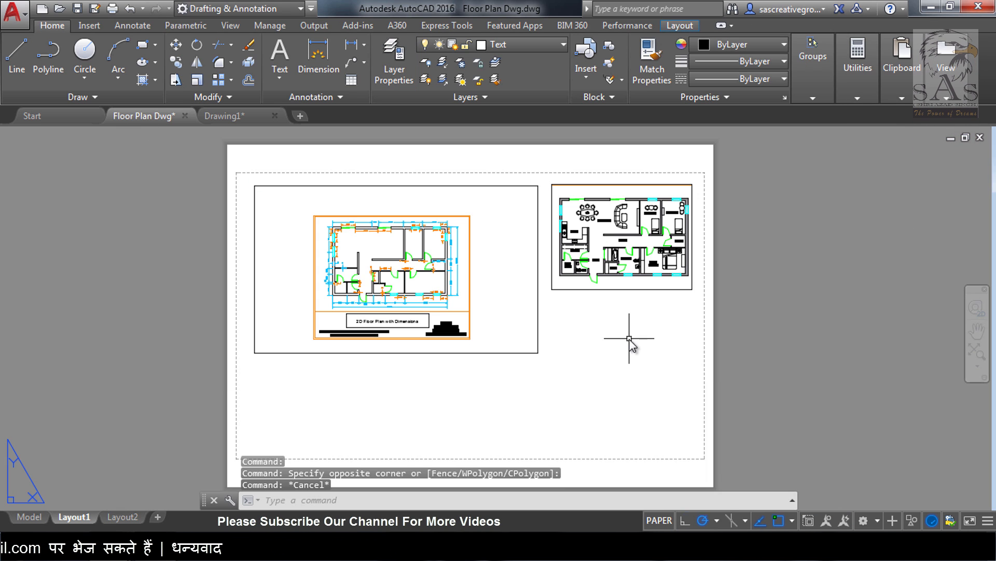
Move both rectangular viewport frames on Layout1 to the Viewport layer.
{"action": "left_click", "coordinate": [539, 337]}
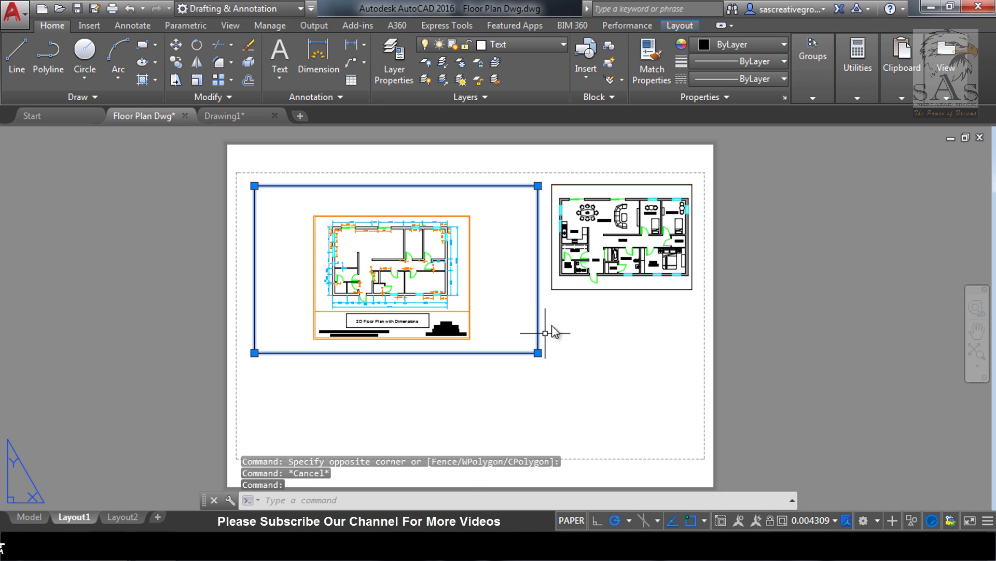
{"action": "left_click", "coordinate": [568, 288]}
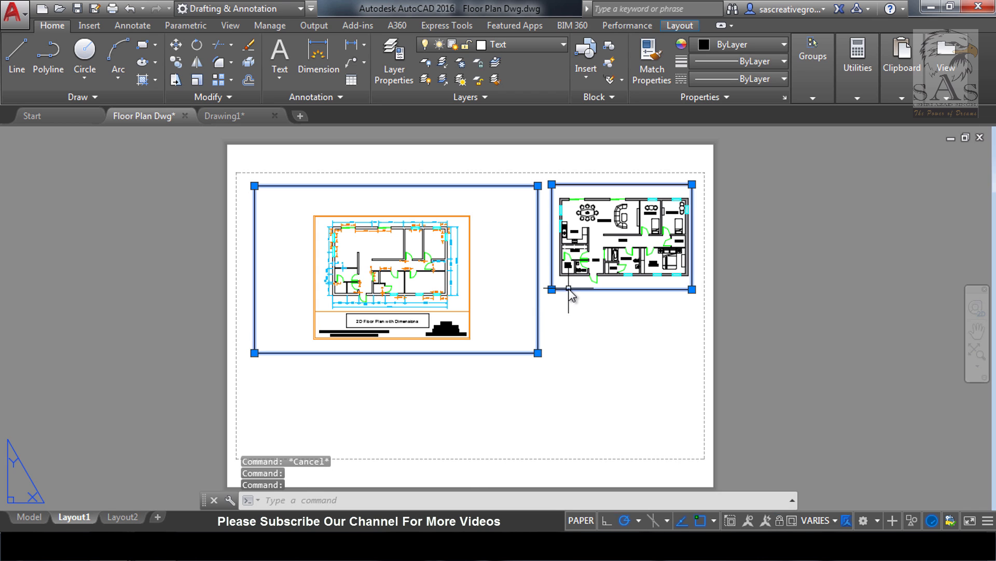
{"action": "left_click", "coordinate": [512, 46]}
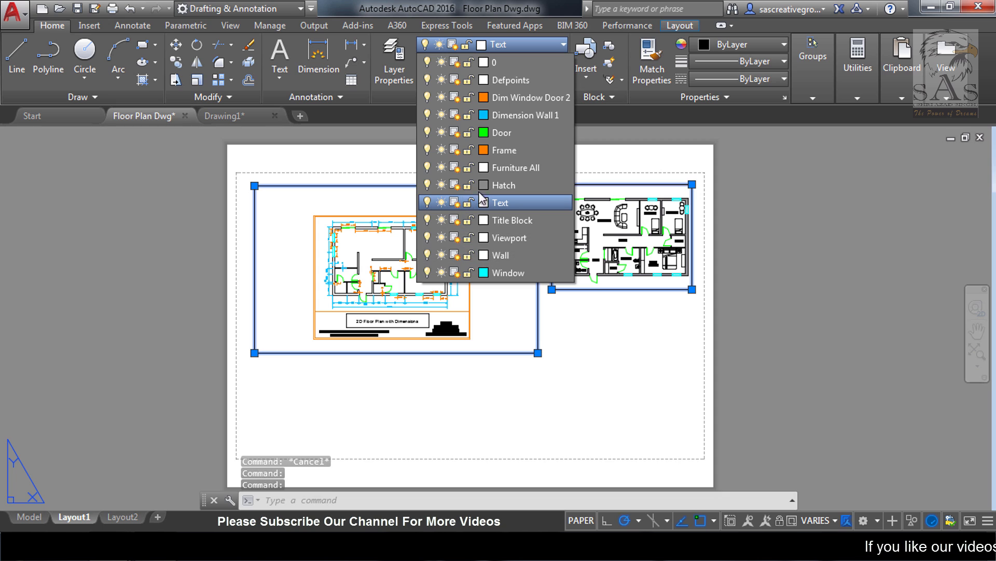
{"action": "left_click", "coordinate": [507, 237]}
Set the Viewport layer's colour to index 250 and deselect the viewports.
{"action": "left_click", "coordinate": [527, 45]}
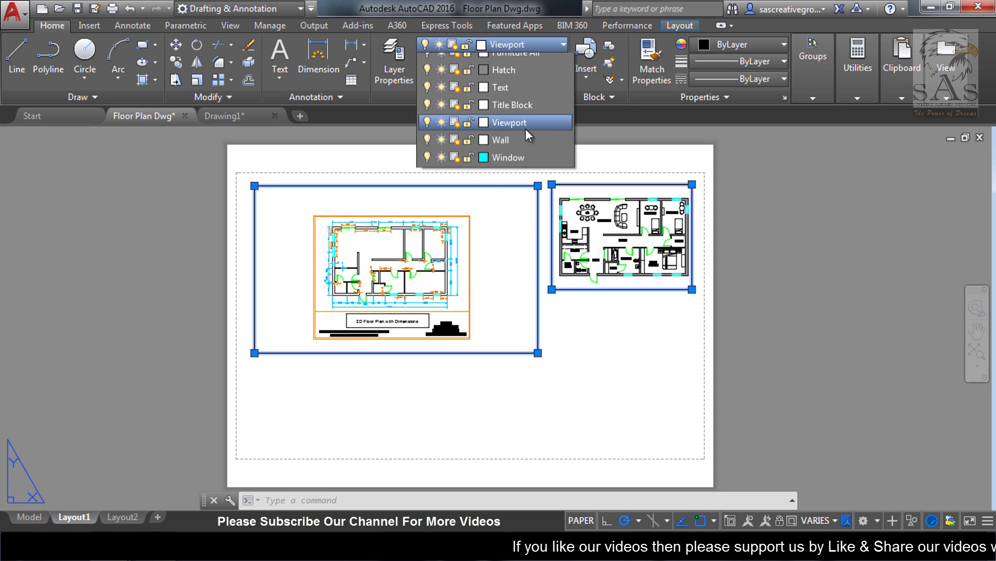
{"action": "left_click", "coordinate": [484, 236]}
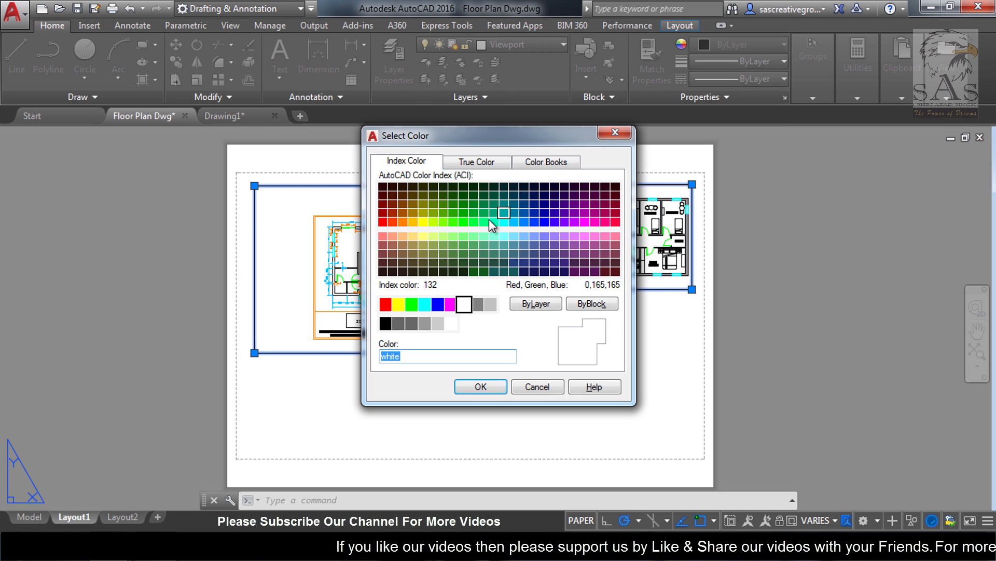
{"action": "type", "text": "18"}
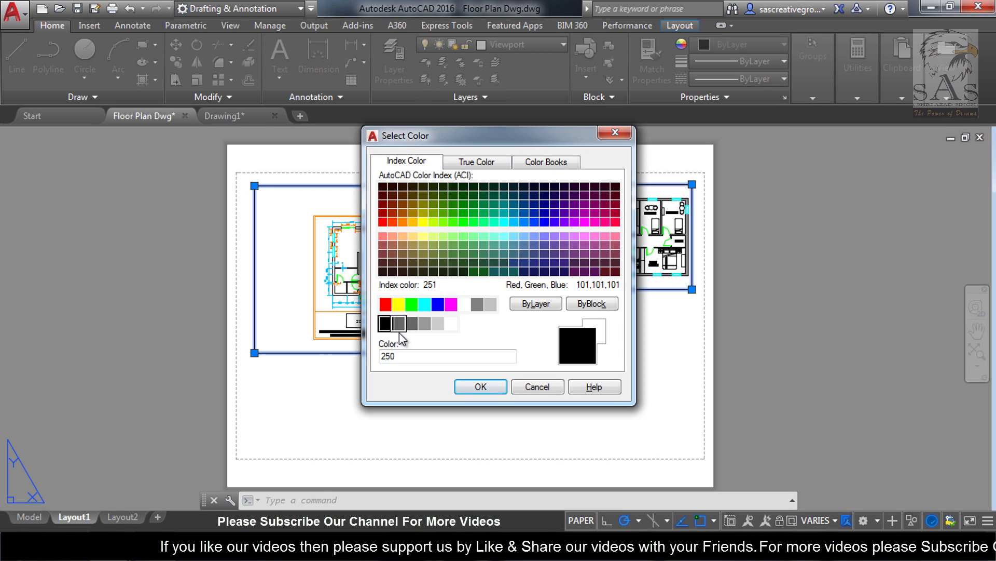
{"action": "left_click", "coordinate": [480, 387]}
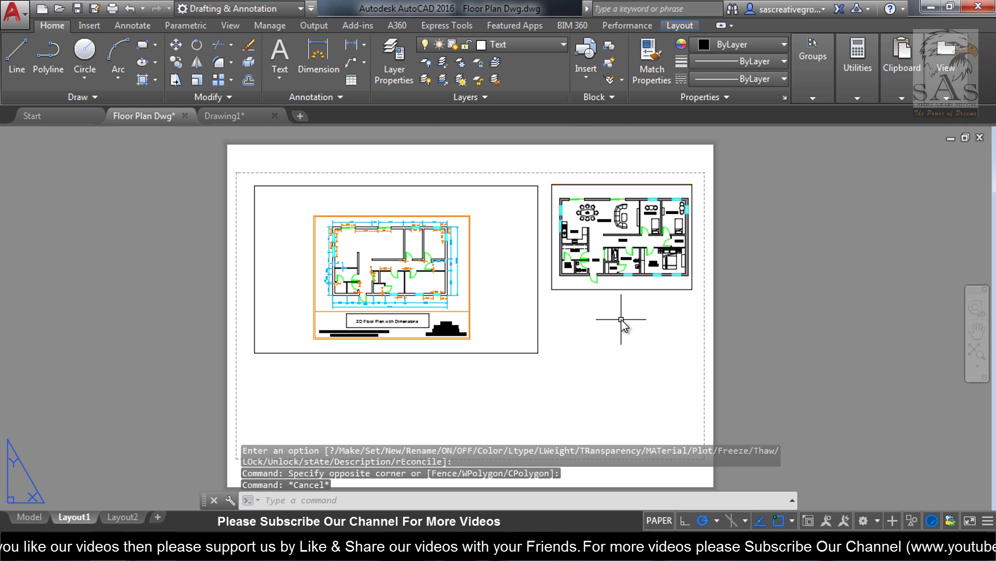
Freeze the Viewport layer to hide the viewport frames, and thaw it again.
{"action": "left_click", "coordinate": [540, 48]}
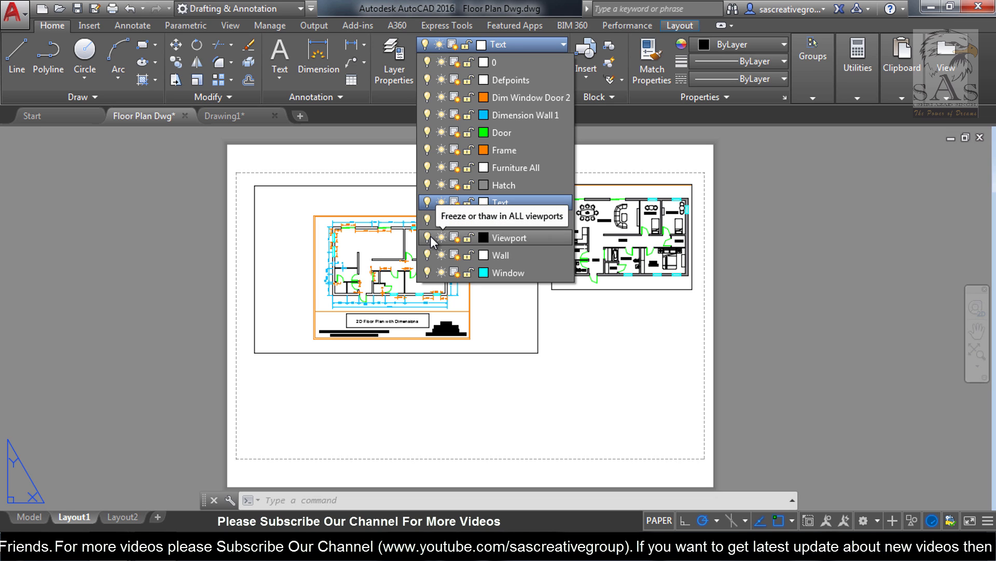
{"action": "left_click", "coordinate": [432, 238]}
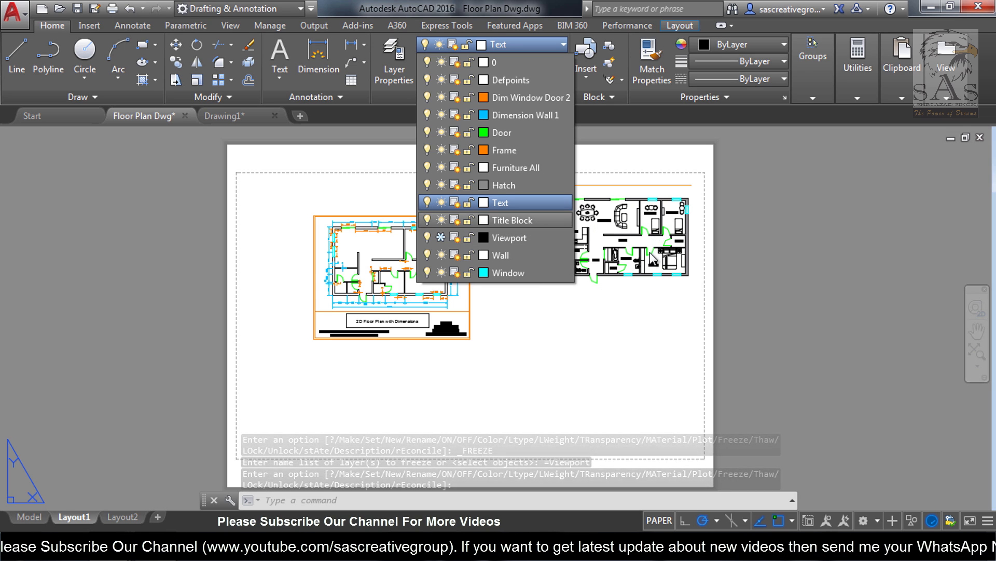
{"action": "left_click", "coordinate": [441, 237]}
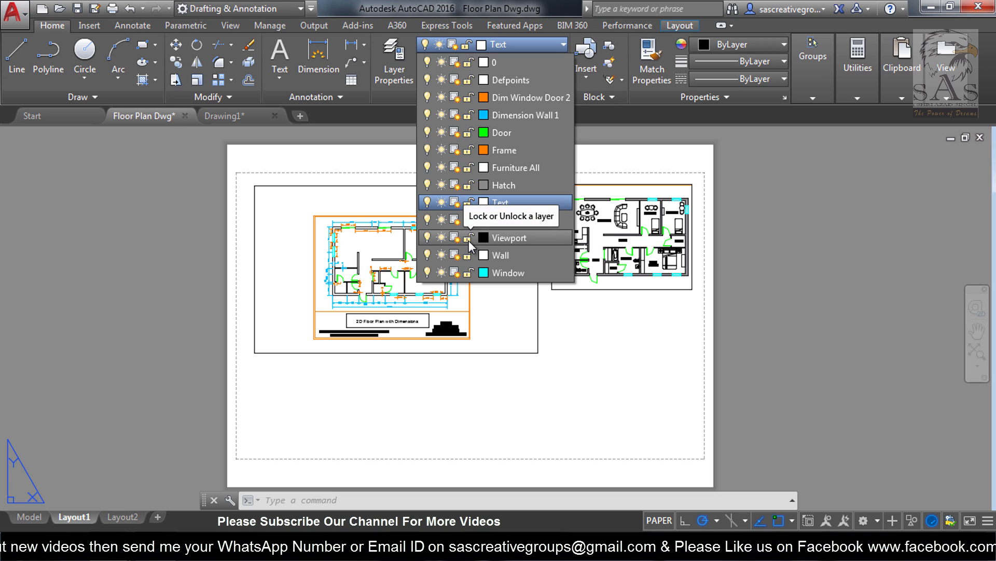
{"action": "left_click", "coordinate": [469, 241]}
{"action": "left_click", "coordinate": [614, 310]}
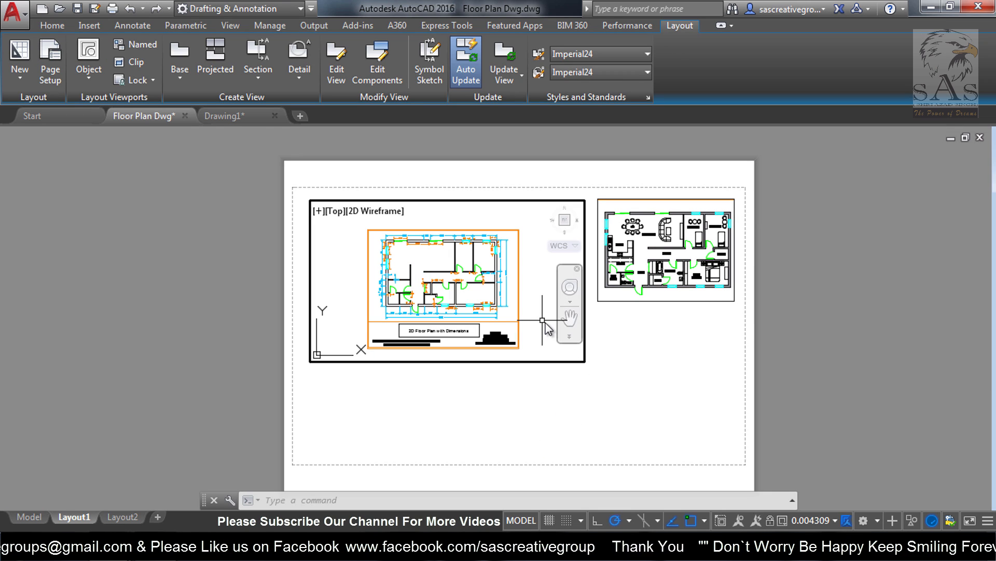
{"action": "double_click", "coordinate": [558, 374]}
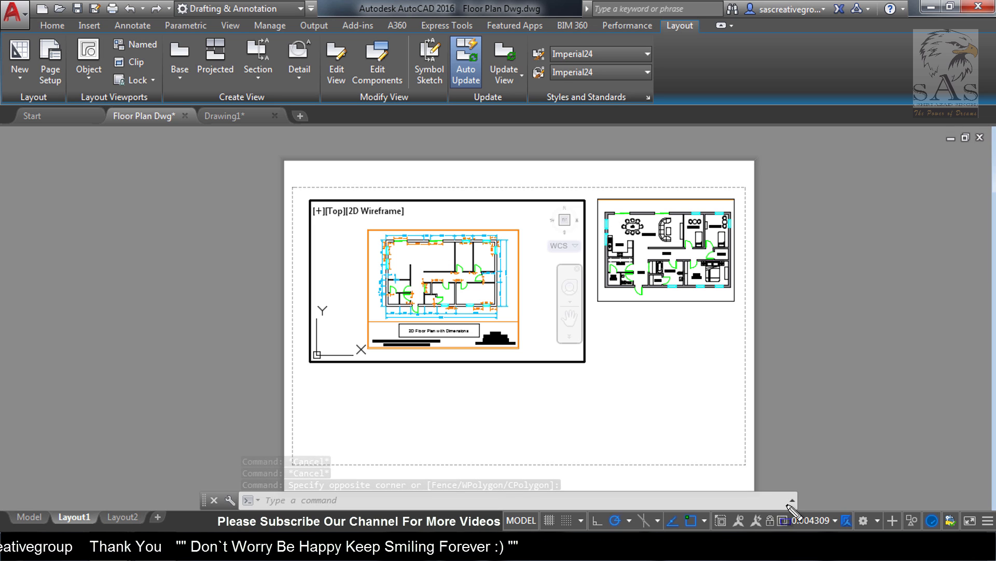
Set the active dimensioned-plan viewport's scale to 1" = 1'-0" and pan the drawing inside it.
{"action": "left_click", "coordinate": [834, 520]}
{"action": "left_click", "coordinate": [836, 520]}
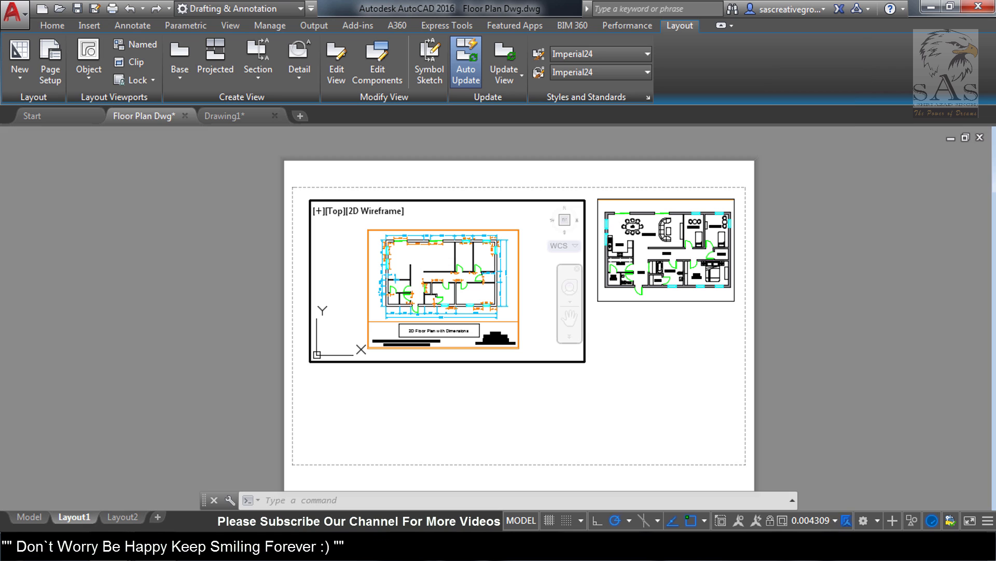
{"action": "left_click", "coordinate": [837, 520]}
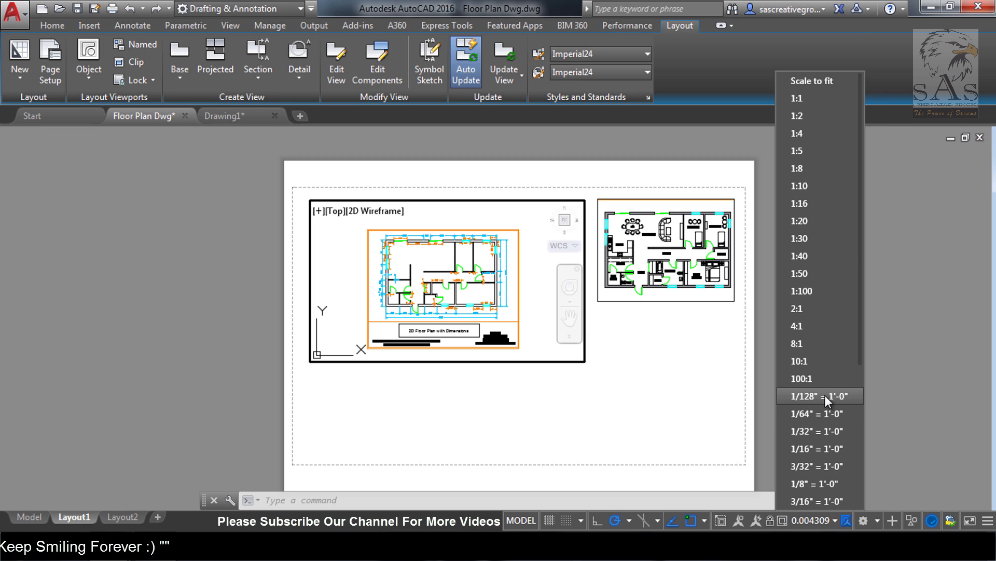
{"action": "scroll", "coordinate": [825, 395], "scroll_direction": "down", "scroll_amount": 1}
{"action": "scroll", "coordinate": [822, 480], "scroll_direction": "down", "scroll_amount": 2}
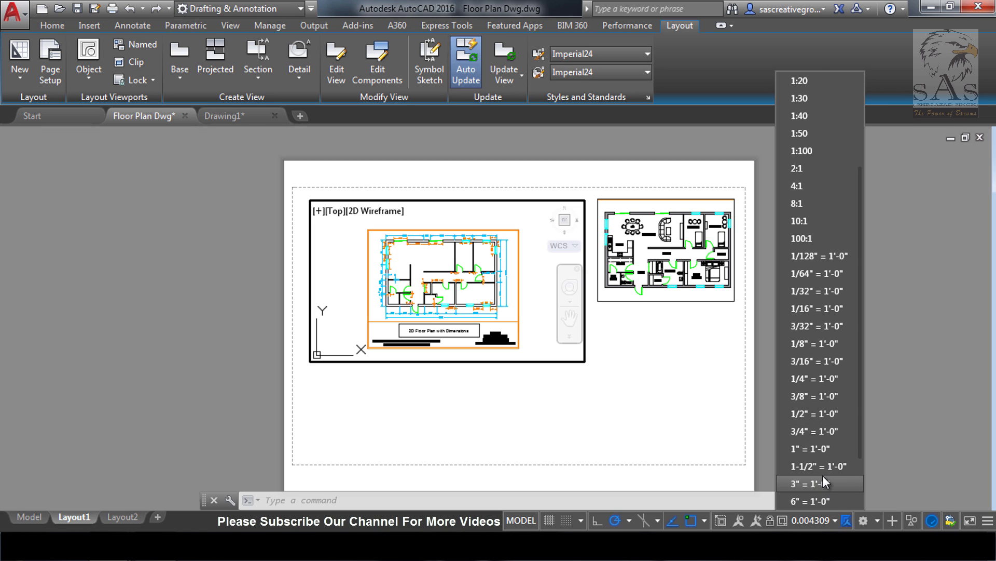
{"action": "left_click", "coordinate": [819, 449]}
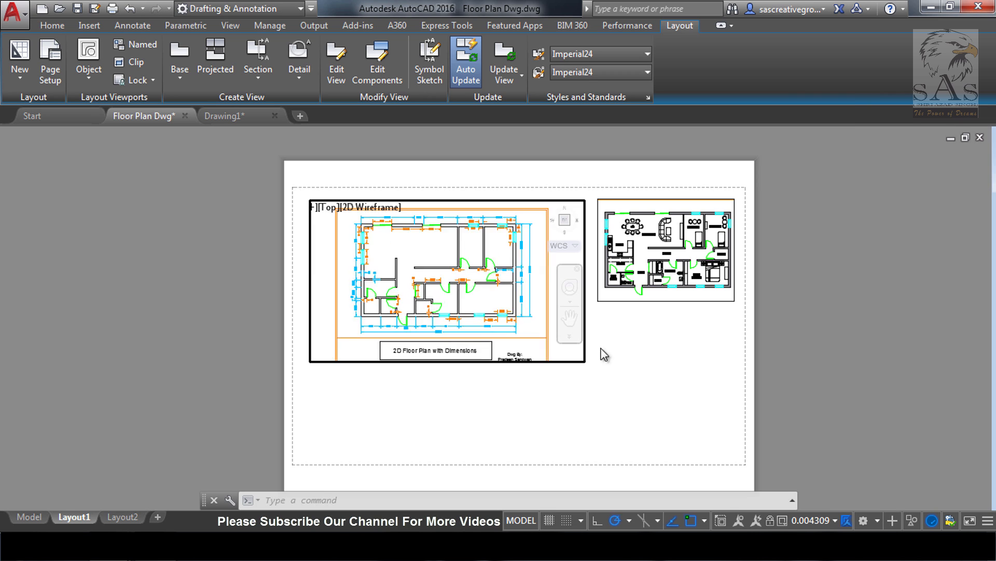
{"action": "mouse_move", "coordinate": [450, 328]}
{"action": "middle_mouse_down"}
{"action": "mouse_move", "coordinate": [490, 281]}
{"action": "mouse_move", "coordinate": [518, 316]}
{"action": "mouse_move", "coordinate": [478, 307]}
{"action": "middle_mouse_up"}
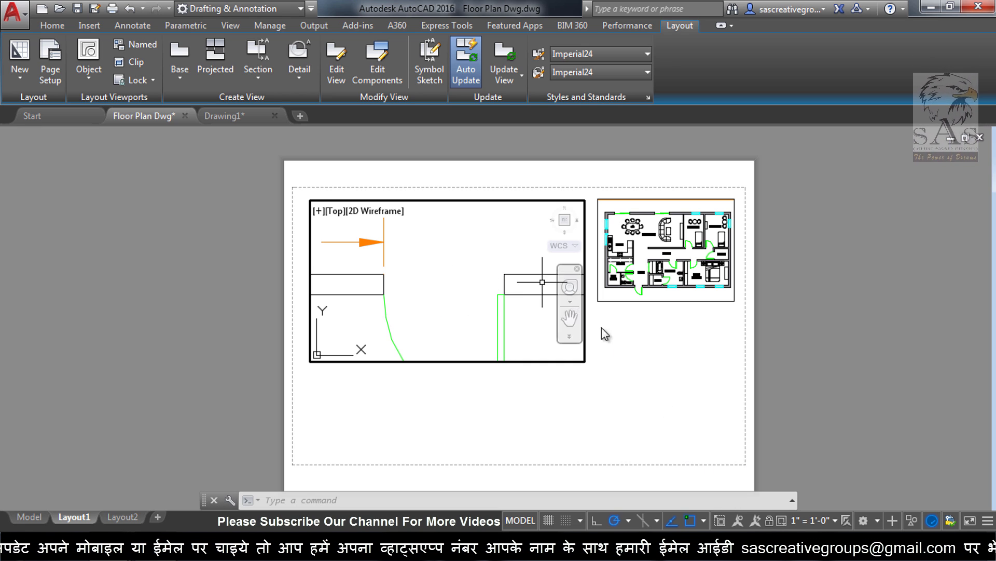
Set the active viewport's scale to 1/8" = 1'-0" and return to paper space.
{"action": "left_click", "coordinate": [825, 520]}
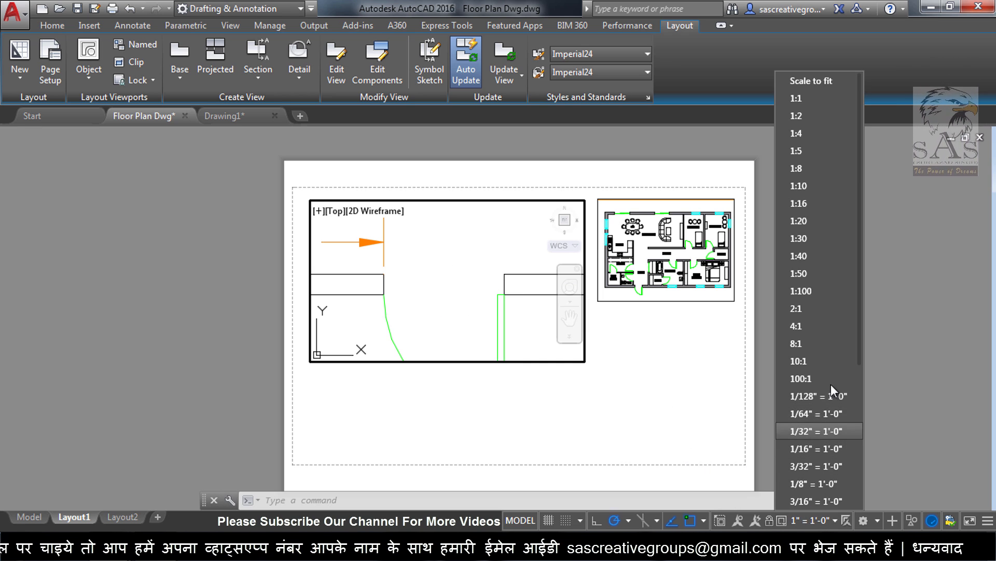
{"action": "left_click", "coordinate": [836, 486]}
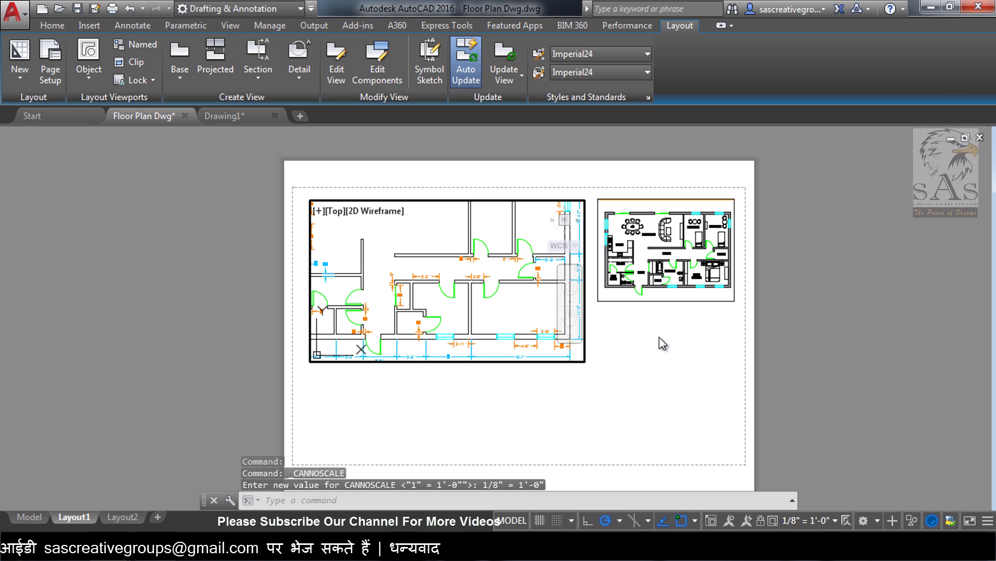
{"action": "double_click", "coordinate": [665, 379]}
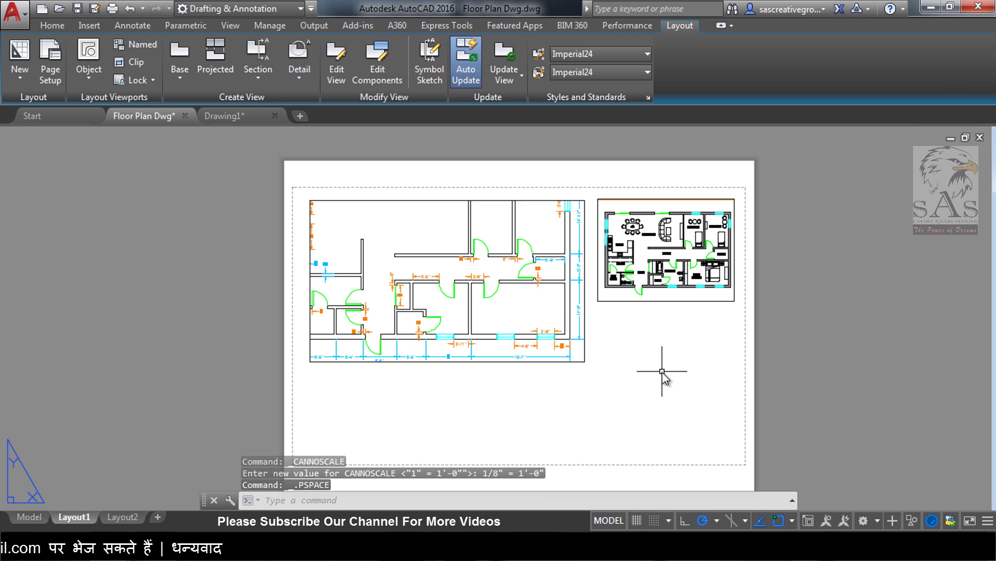
Stretch the lower-right corner of the dimensioned plan's viewport until the frame covers most of the printable area.
{"action": "left_click", "coordinate": [584, 363]}
{"action": "left_click", "coordinate": [584, 362]}
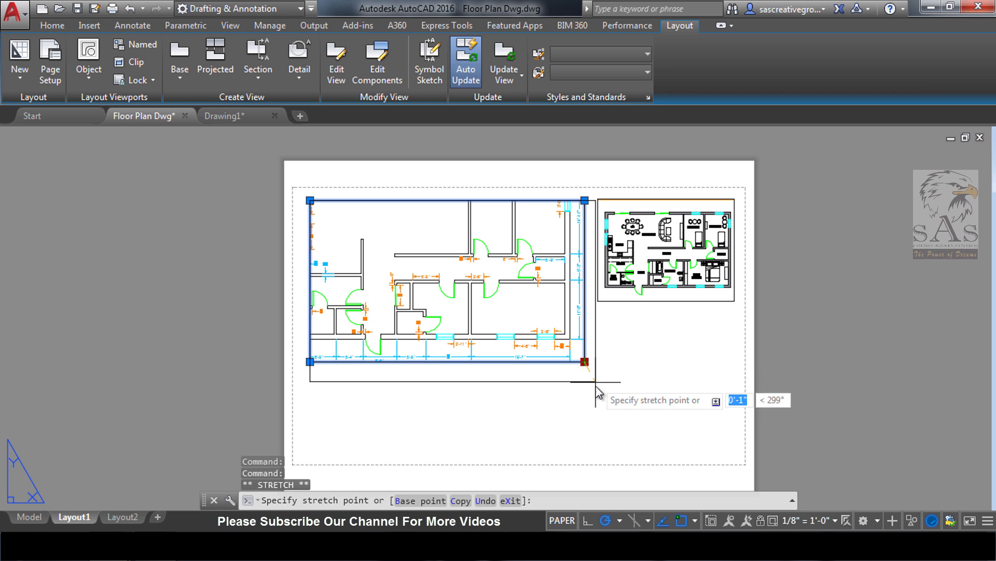
{"action": "left_click", "coordinate": [662, 436]}
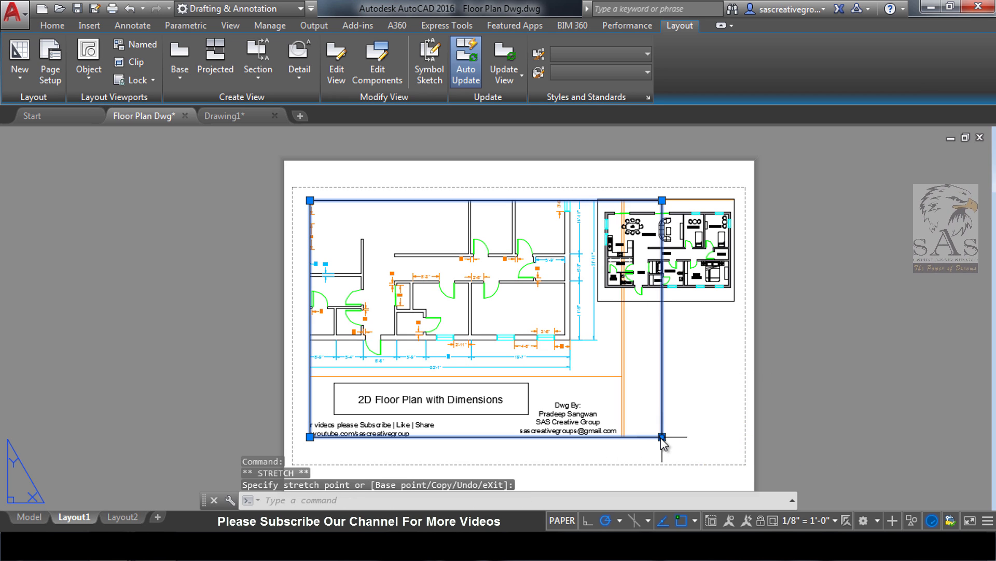
{"action": "left_click", "coordinate": [662, 437]}
{"action": "left_click", "coordinate": [715, 454]}
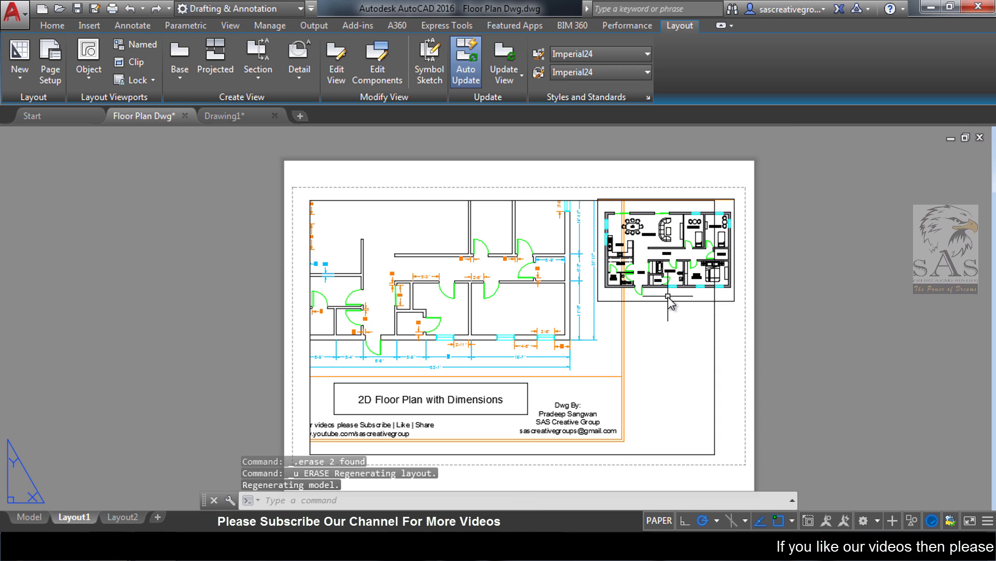
Delete the smaller viewport showing the furnished plan, which overlaps the large viewport.
{"action": "left_click", "coordinate": [668, 296]}
{"action": "left_click", "coordinate": [668, 304]}
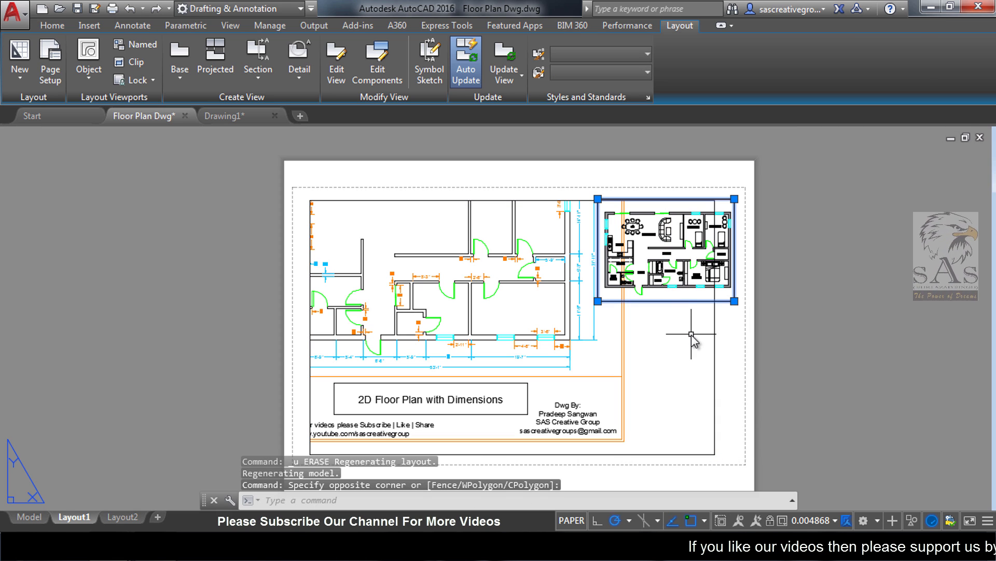
{"action": "key", "text": "Delete"}
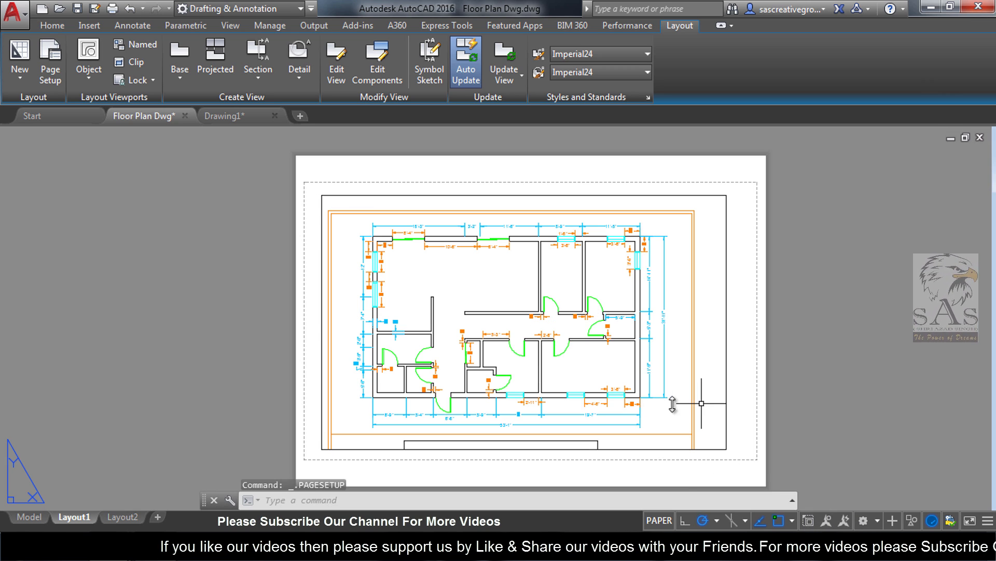
Set the remaining viewport's scale to 1/16" = 1'-0", pan the dimensioned plan sheet to its upper-left area and return to paper space.
{"action": "double_click", "coordinate": [714, 405]}
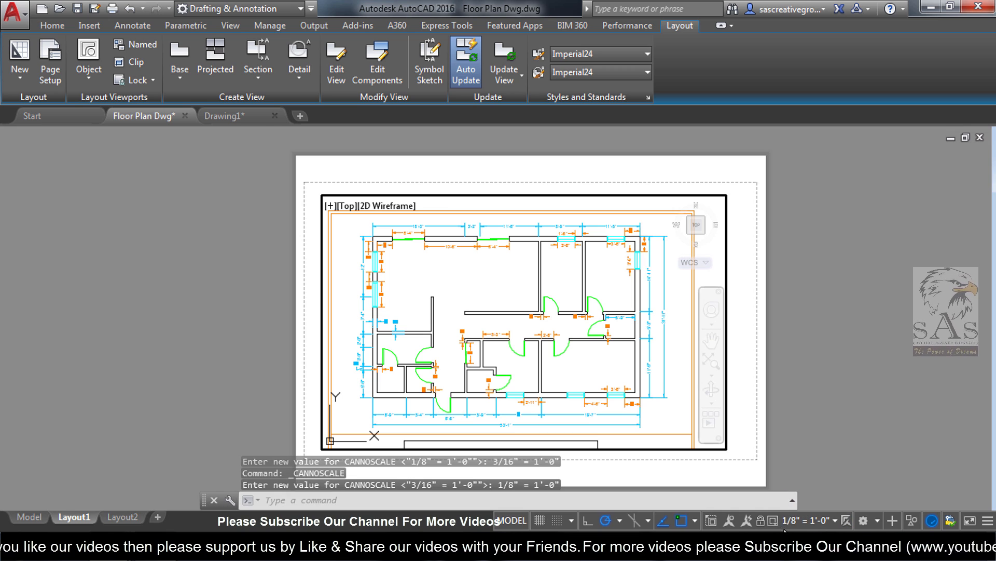
{"action": "left_click", "coordinate": [829, 521]}
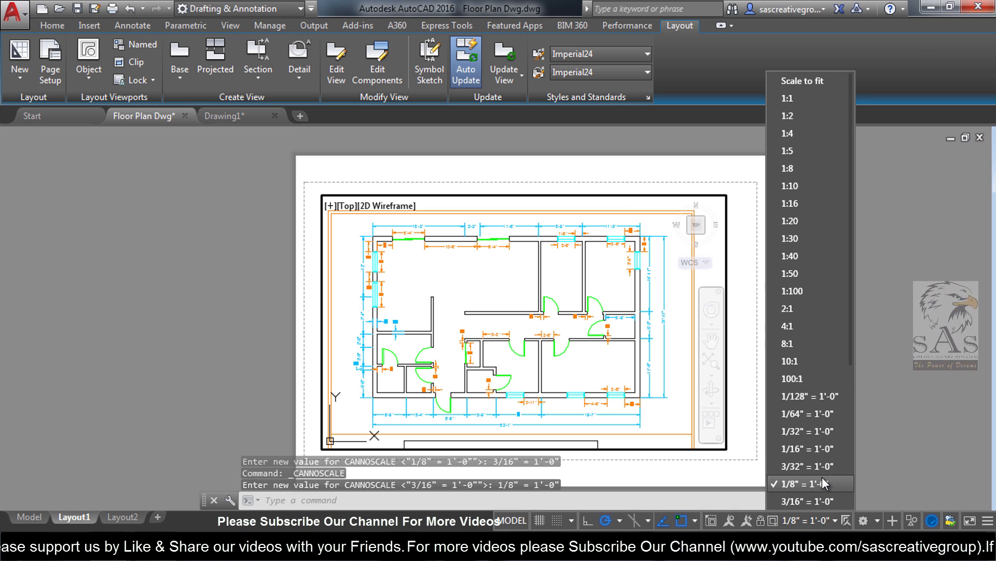
{"action": "left_click", "coordinate": [805, 453]}
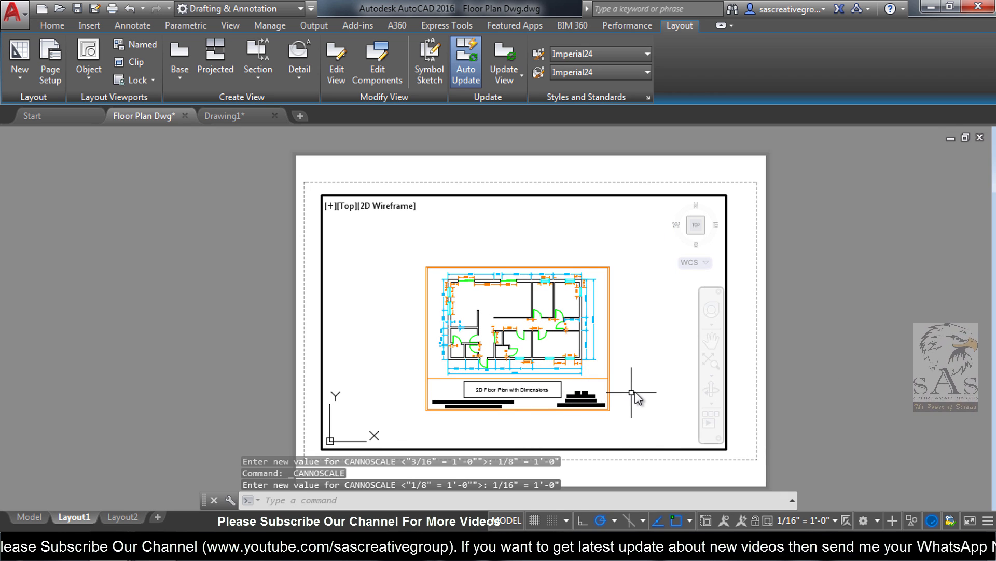
{"action": "middle_click_drag", "start_coordinate": [636, 392], "coordinate": [560, 337]}
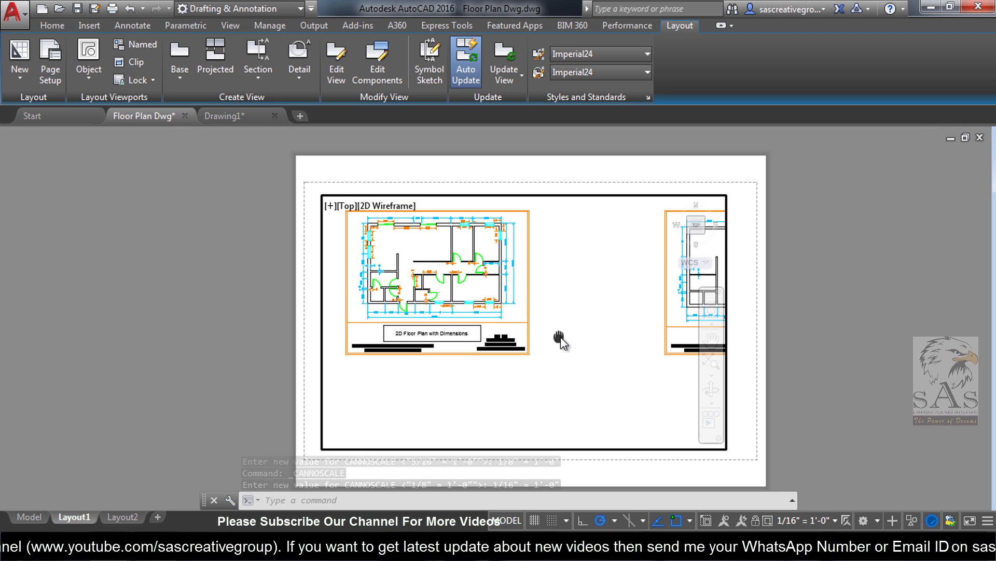
{"action": "double_click", "coordinate": [746, 441]}
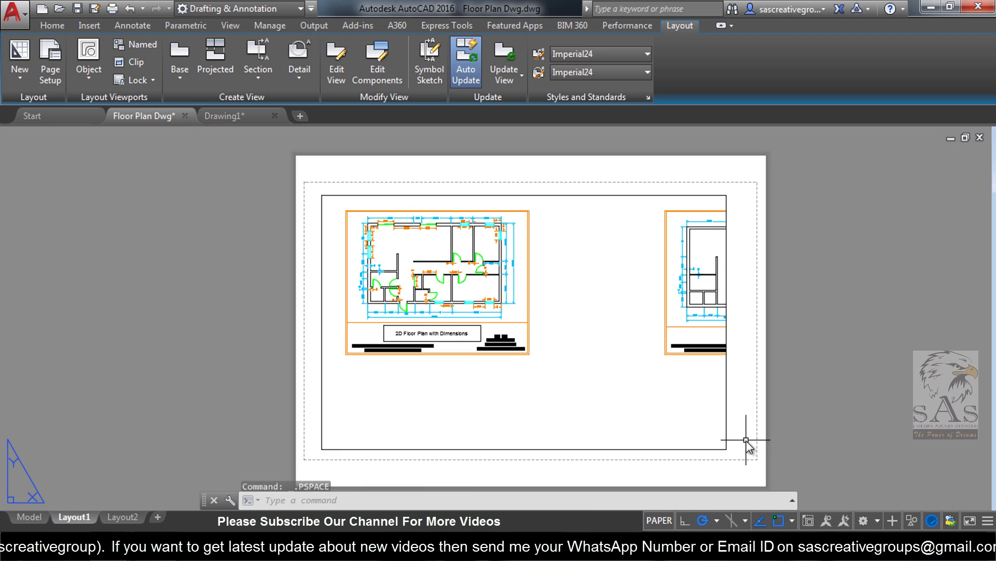
Shrink the viewport frame from its lower-right and upper-left corners to fit around the dimensioned plan sheet, and deselect it.
{"action": "left_click", "coordinate": [726, 449]}
{"action": "left_click", "coordinate": [726, 449]}
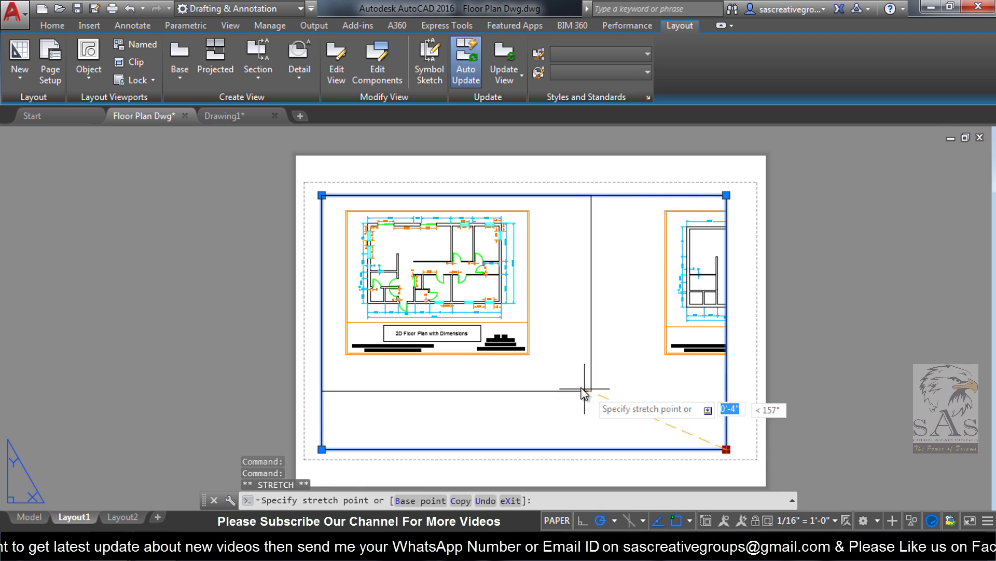
{"action": "left_click", "coordinate": [547, 368]}
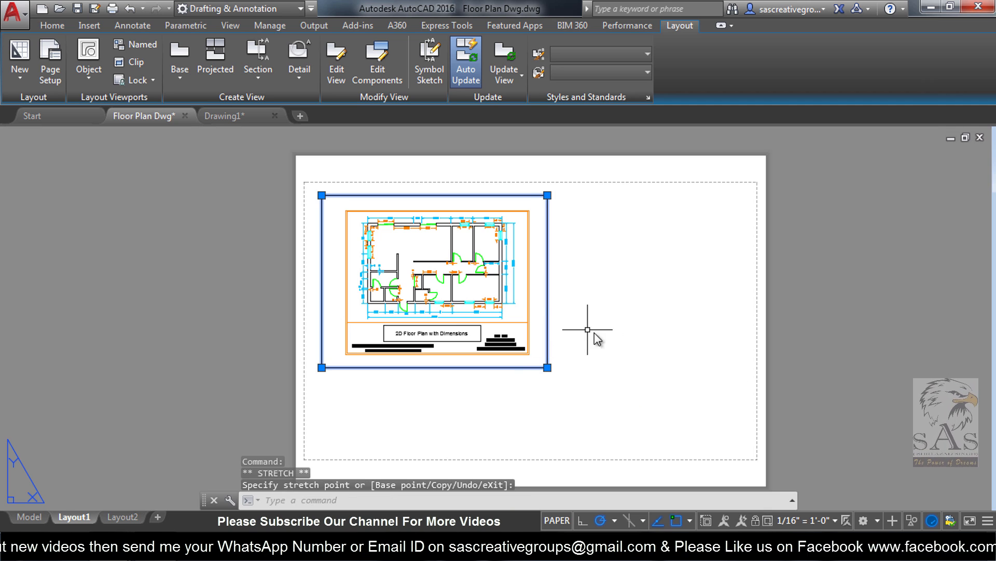
{"action": "left_click", "coordinate": [322, 195]}
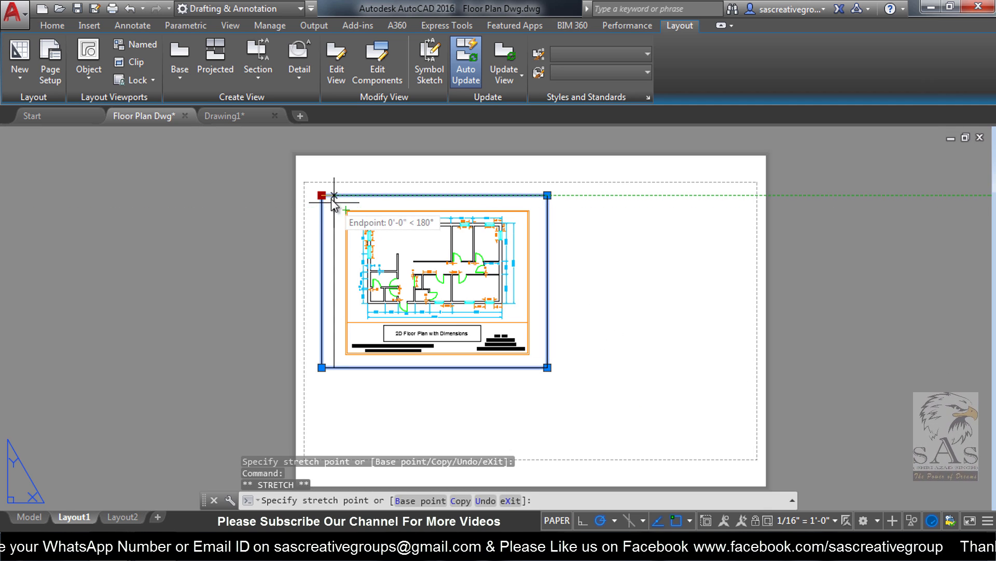
{"action": "left_click", "coordinate": [333, 196]}
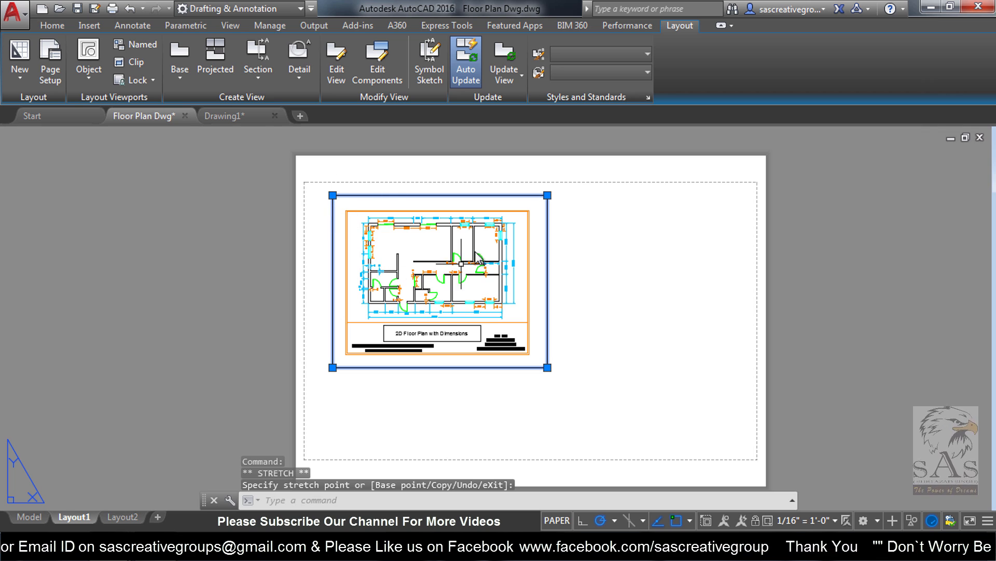
{"action": "left_click", "coordinate": [605, 373]}
{"action": "left_click", "coordinate": [623, 418]}
{"action": "key", "text": "Escape"}
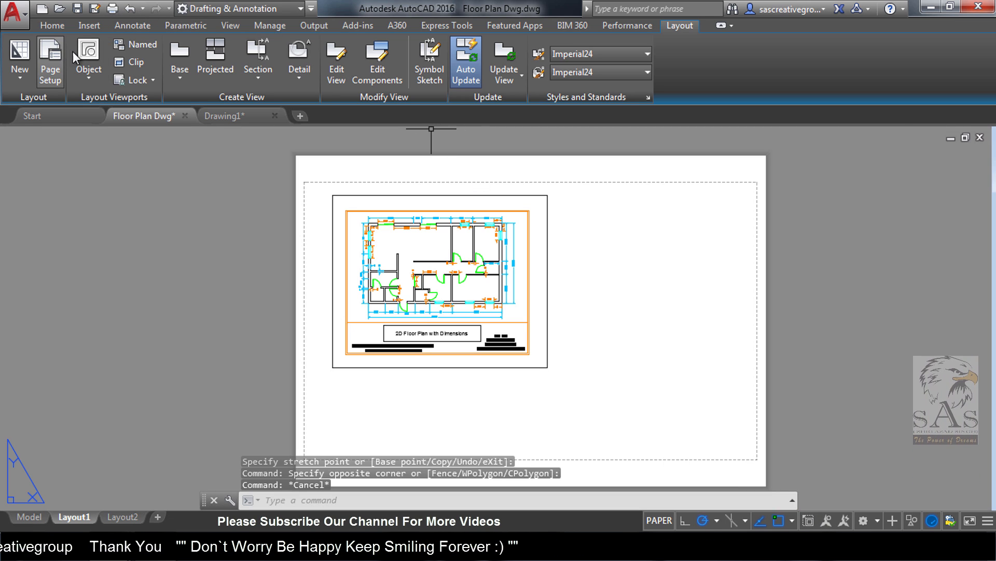
Create a rectangular viewport in the empty upper area beside the dimensioned plan's viewport.
{"action": "left_click", "coordinate": [89, 79]}
{"action": "left_click", "coordinate": [109, 100]}
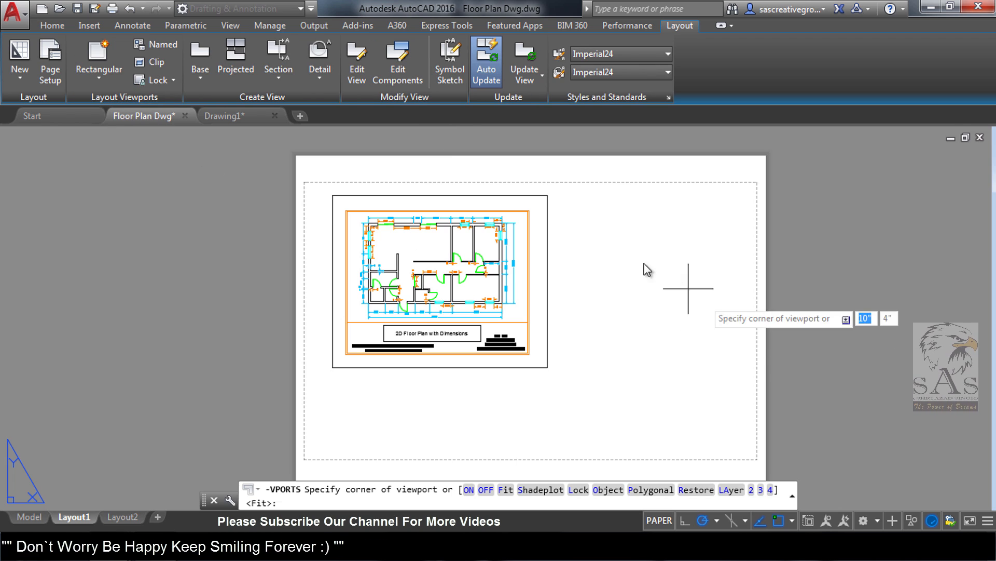
{"action": "left_click", "coordinate": [569, 203]}
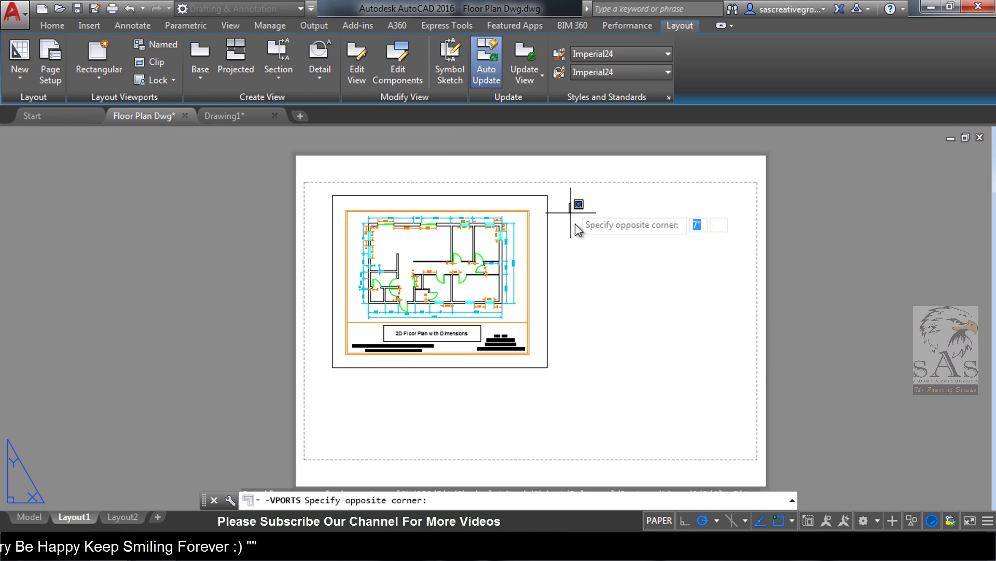
{"action": "left_click", "coordinate": [733, 323]}
{"action": "left_click", "coordinate": [670, 313]}
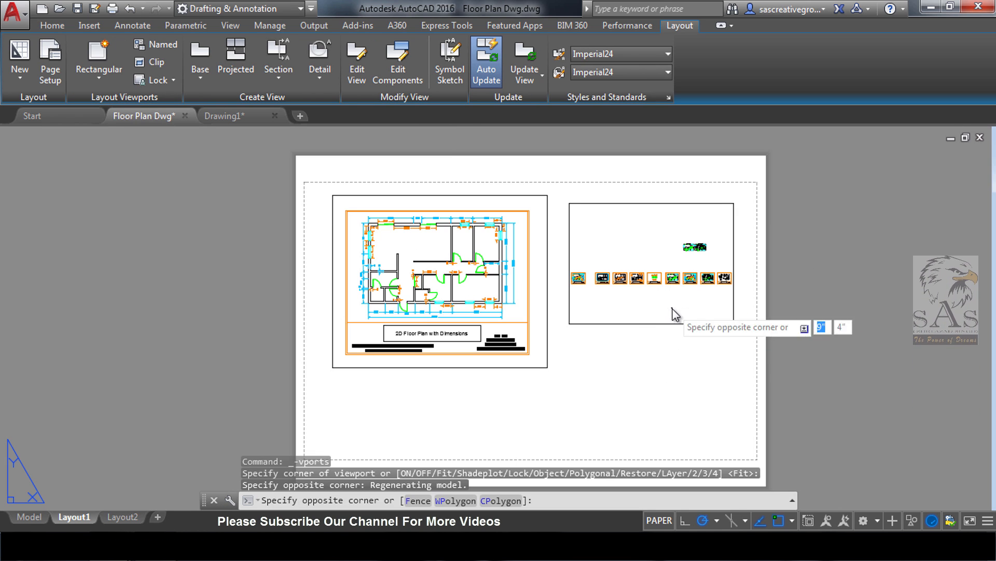
Activate the new viewport and fill it with the furnished floor plan.
{"action": "double_click", "coordinate": [636, 299]}
{"action": "scroll", "coordinate": [636, 302], "scroll_direction": "up", "scroll_amount": 5}
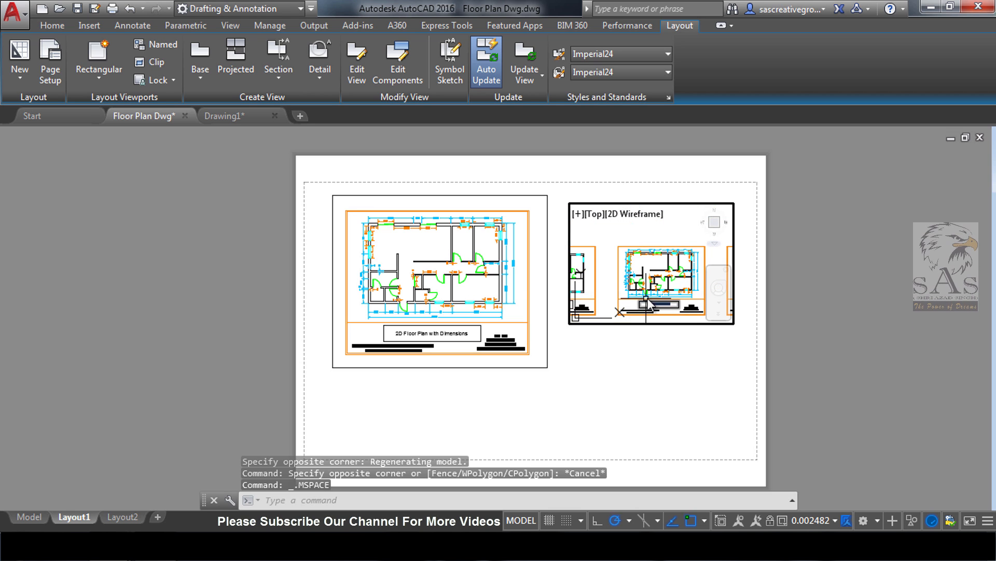
{"action": "scroll", "coordinate": [601, 295], "scroll_direction": "up", "scroll_amount": 4}
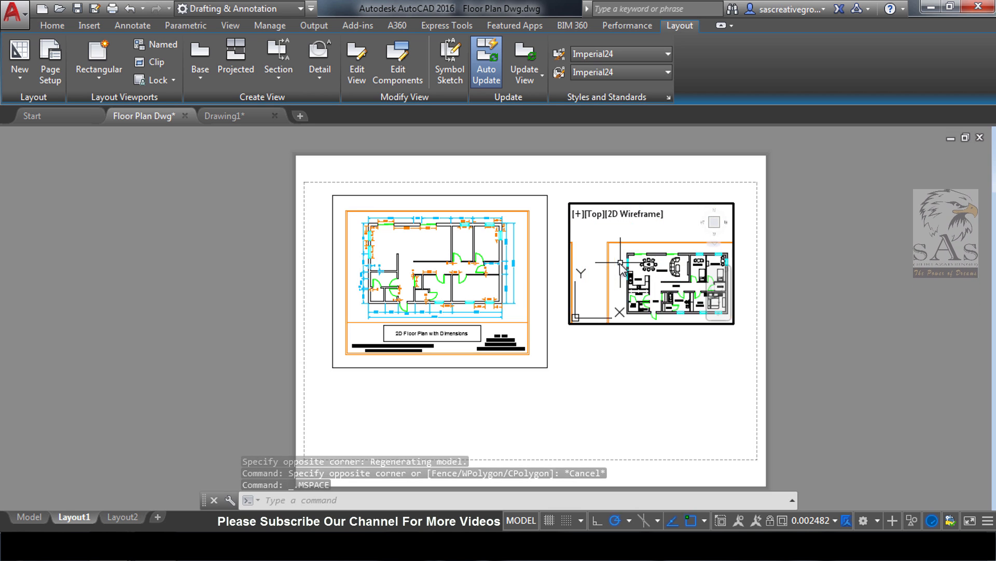
{"action": "middle_click_drag", "start_coordinate": [613, 271], "coordinate": [565, 246]}
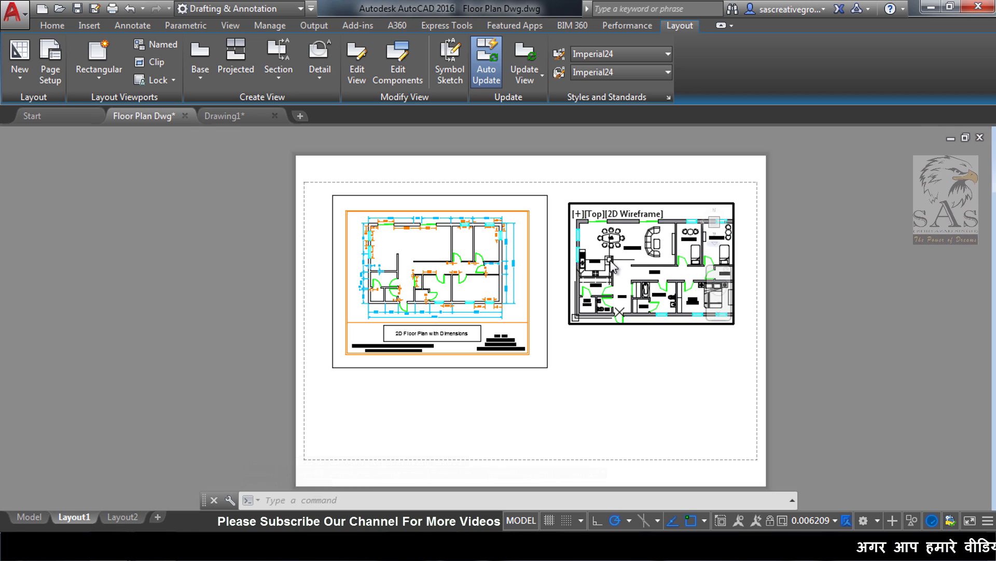
Try 1/64" = 1'-0" for the new viewport, settle on 1/32" = 1'-0", centre the furnished plan sheet and return to paper space.
{"action": "left_click", "coordinate": [829, 521]}
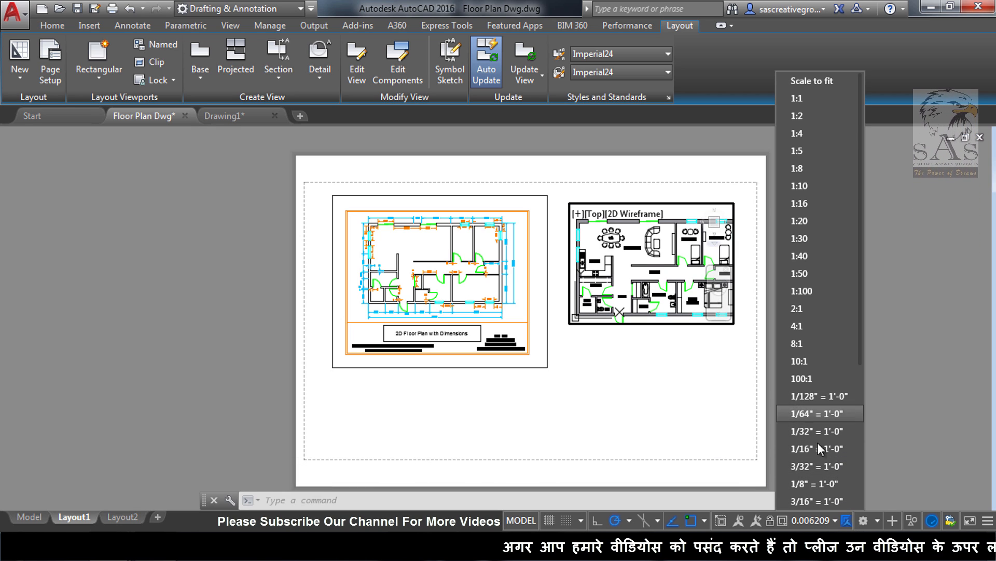
{"action": "left_click", "coordinate": [837, 413]}
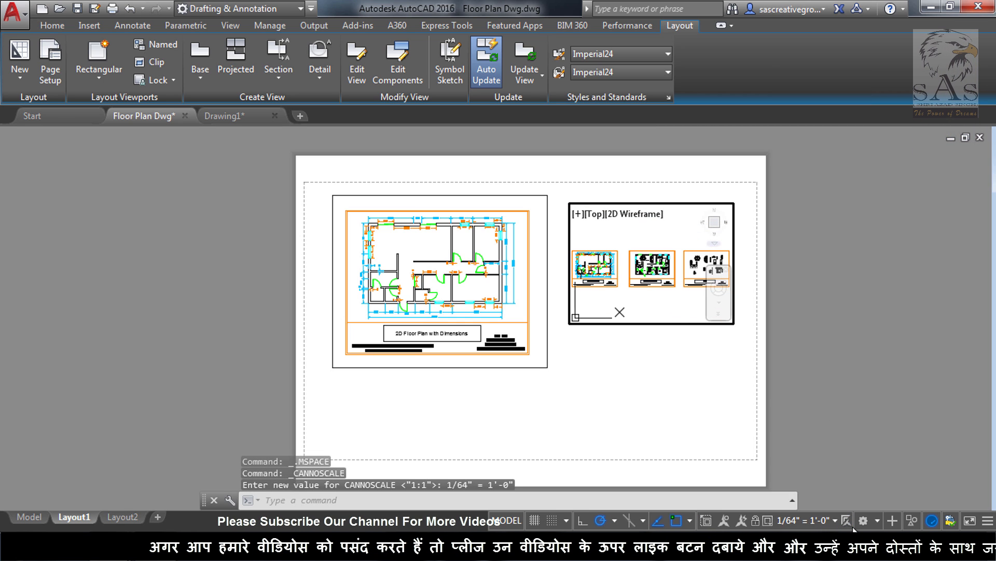
{"action": "left_click", "coordinate": [821, 518]}
{"action": "left_click", "coordinate": [807, 431]}
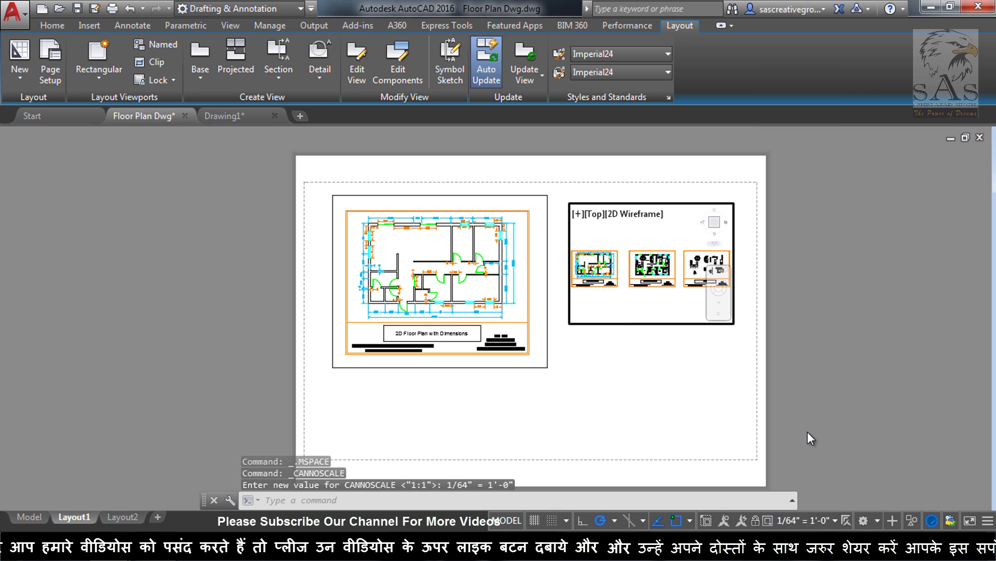
{"action": "middle_click_drag", "start_coordinate": [673, 330], "coordinate": [658, 322]}
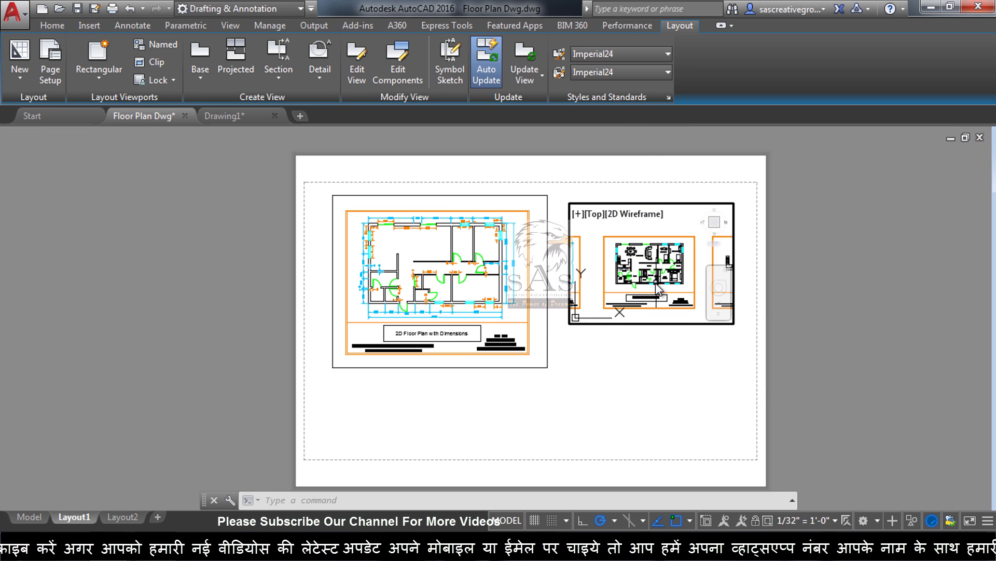
{"action": "double_click", "coordinate": [690, 370]}
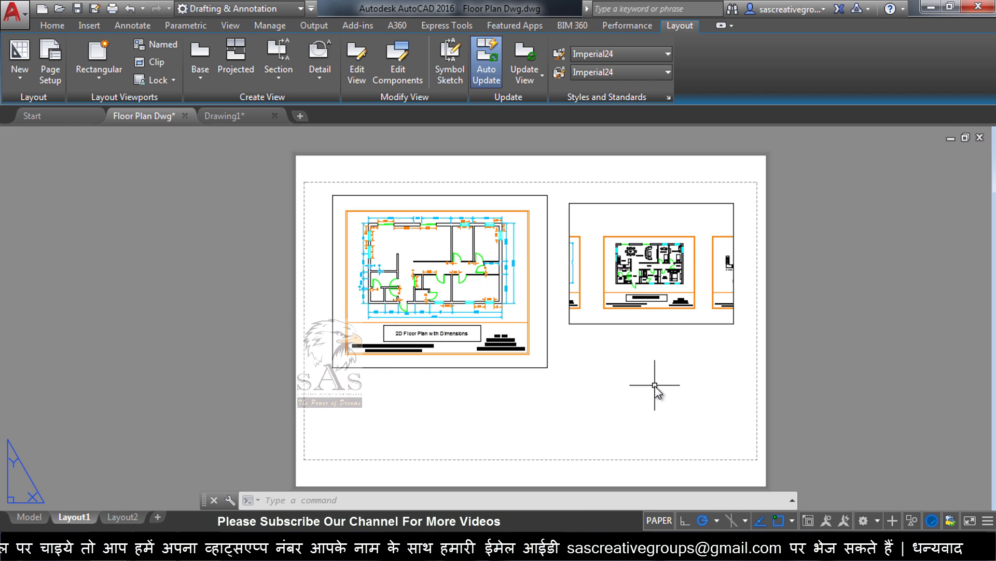
{"action": "scroll", "coordinate": [655, 385], "scroll_direction": "up", "scroll_amount": 3}
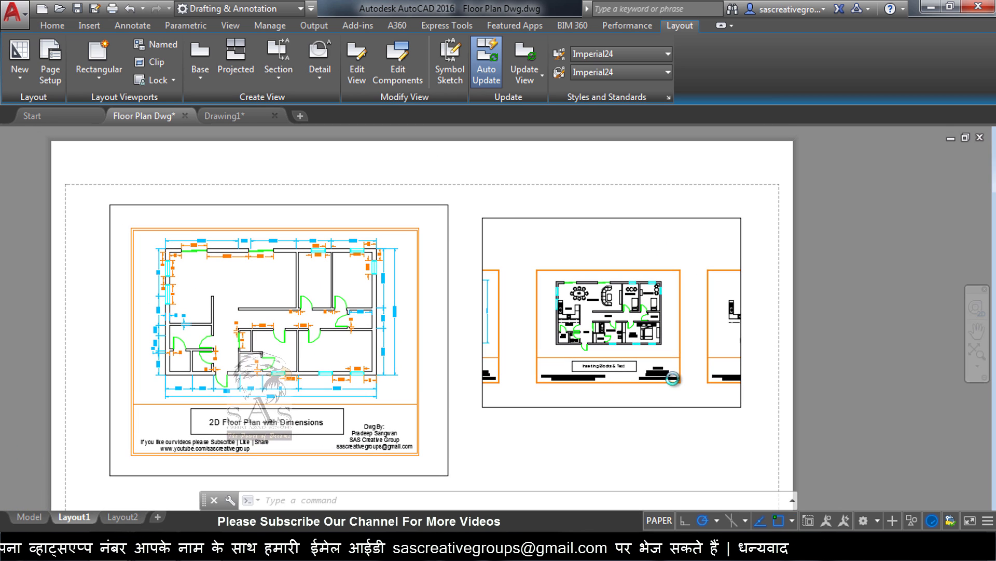
Shrink the furnished plan's viewport frame from its upper and lower corners to fit around the plan sheet, and deselect it.
{"action": "left_click", "coordinate": [742, 219]}
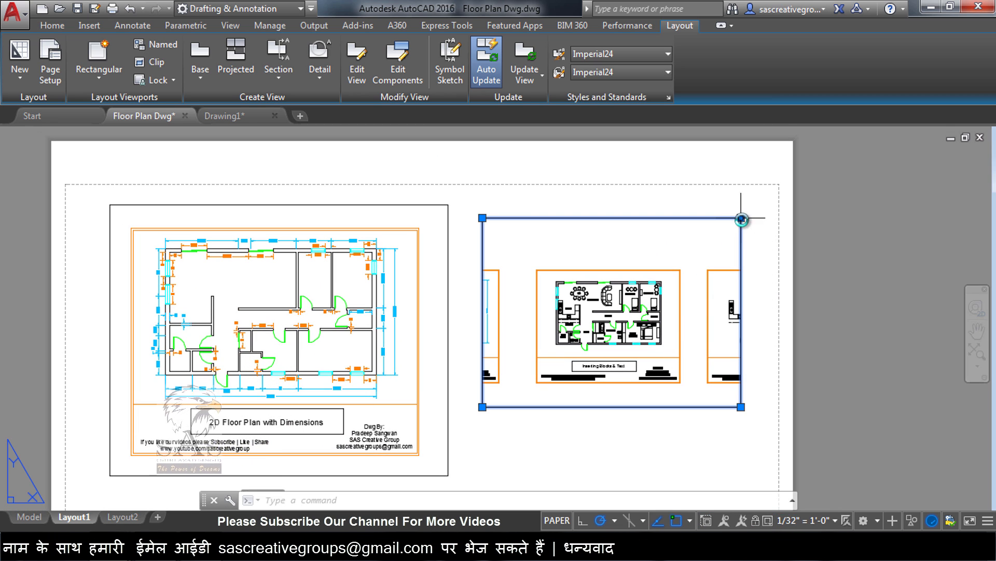
{"action": "left_click", "coordinate": [482, 218]}
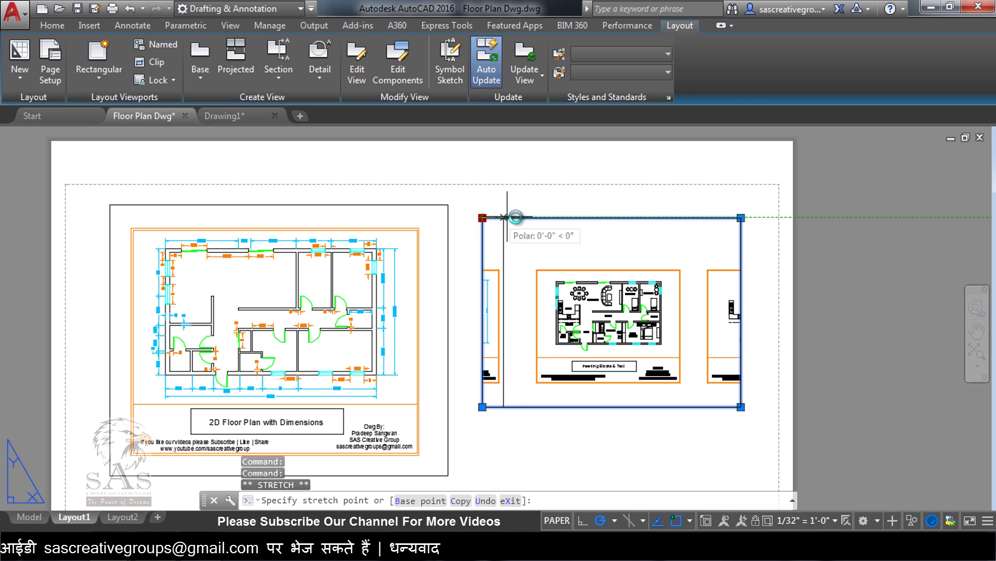
{"action": "left_click", "coordinate": [527, 218]}
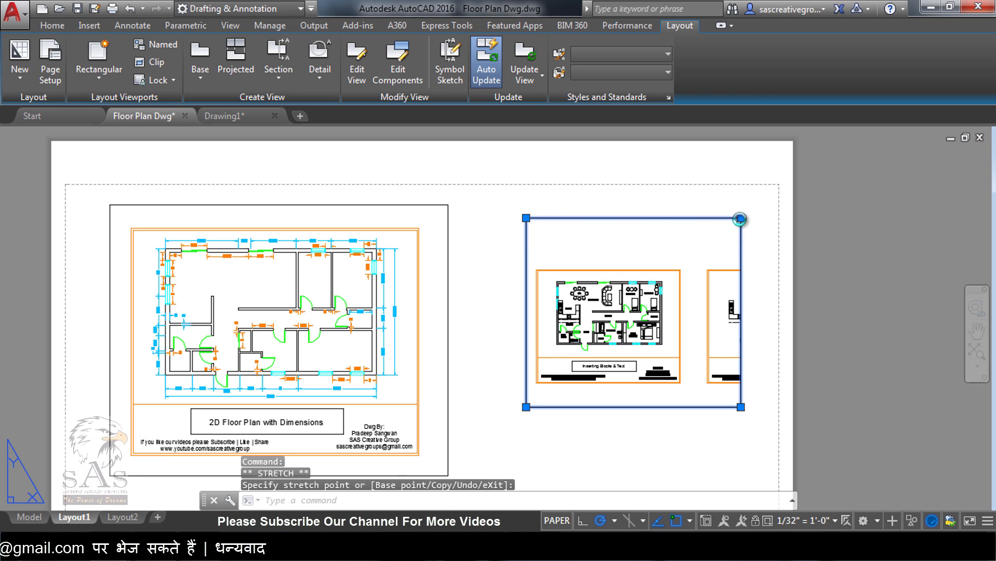
{"action": "left_click", "coordinate": [741, 219]}
{"action": "left_click", "coordinate": [698, 250]}
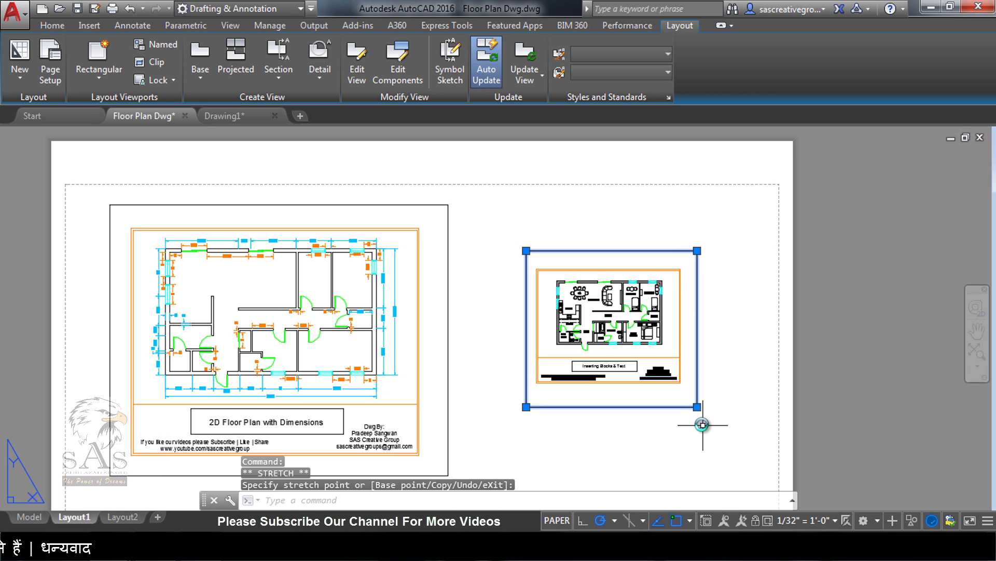
{"action": "left_click", "coordinate": [699, 392]}
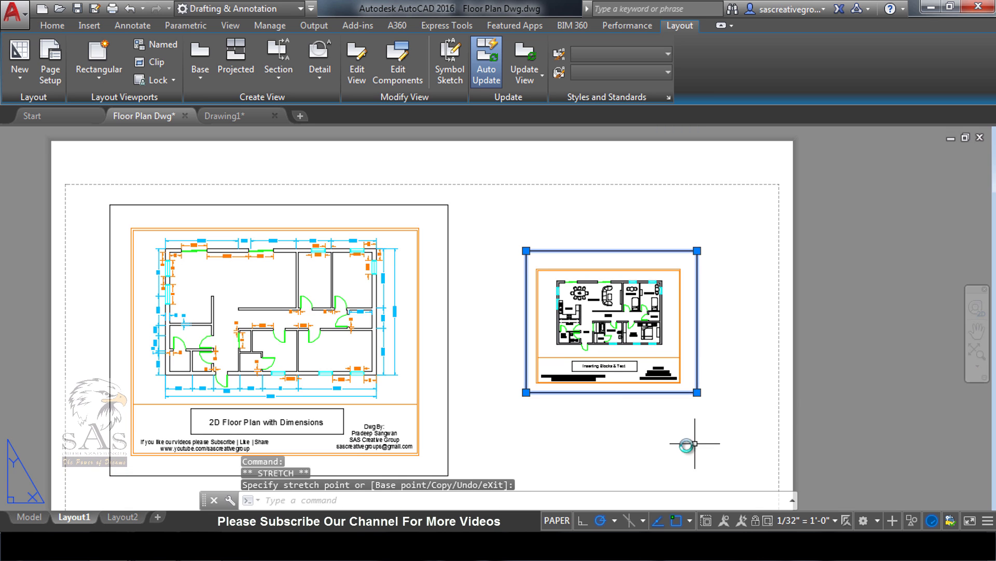
{"action": "left_click", "coordinate": [695, 442]}
{"action": "key", "text": "Escape"}
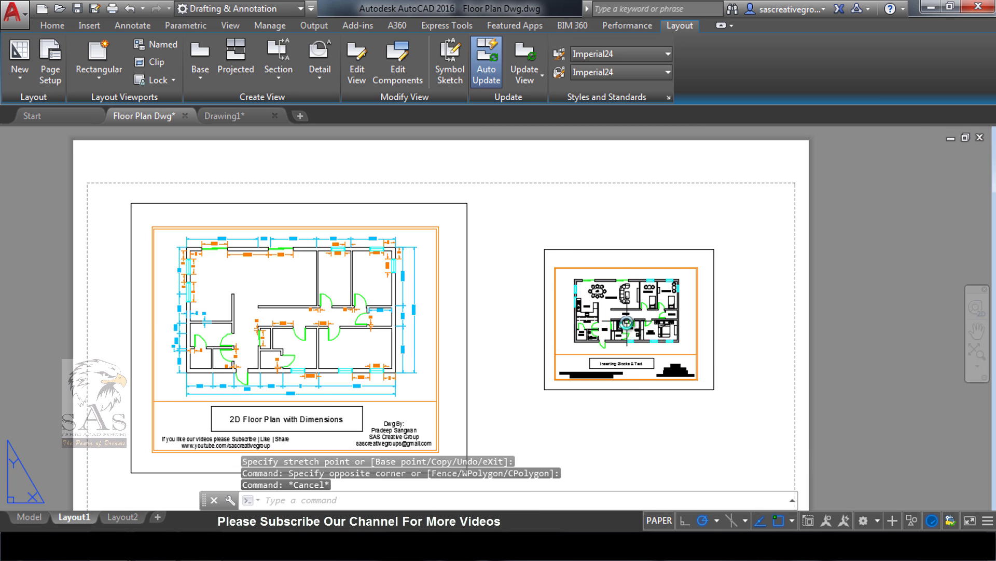
Examine the title blocks in both the dimensioned plan's and the furnished plan's viewports at close range.
{"action": "scroll", "coordinate": [628, 319], "scroll_direction": "up", "scroll_amount": 2}
{"action": "scroll", "coordinate": [276, 191], "scroll_direction": "down", "scroll_amount": 3}
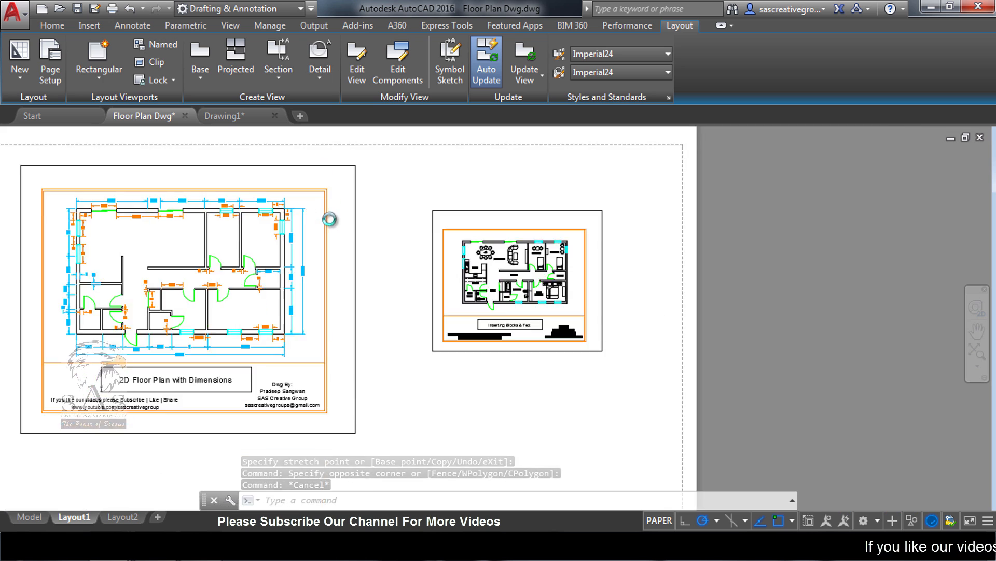
{"action": "scroll", "coordinate": [329, 216], "scroll_direction": "up", "scroll_amount": 3}
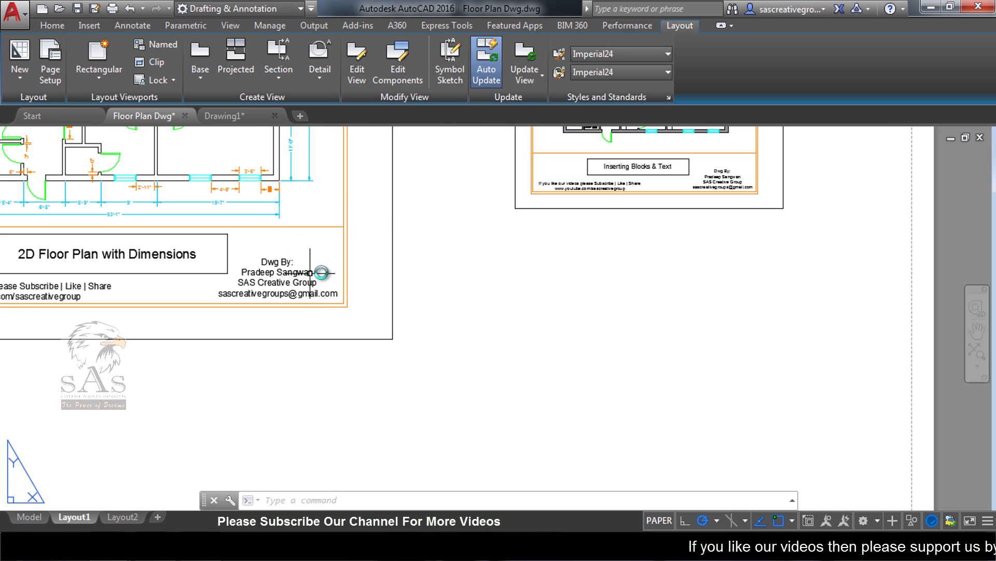
{"action": "scroll", "coordinate": [381, 281], "scroll_direction": "down", "scroll_amount": 4}
{"action": "scroll", "coordinate": [511, 246], "scroll_direction": "up", "scroll_amount": 4}
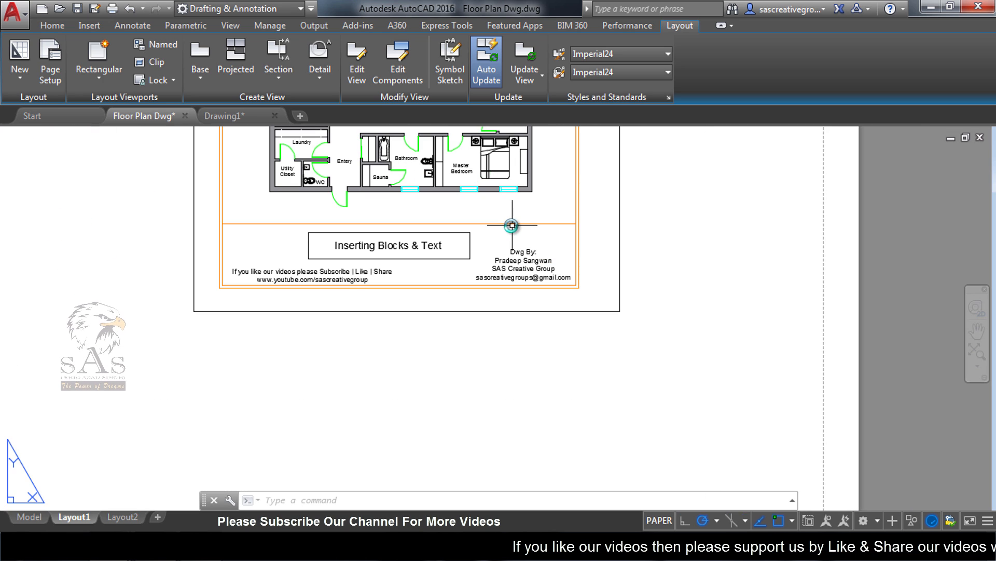
{"action": "scroll", "coordinate": [516, 222], "scroll_direction": "down", "scroll_amount": 6}
{"action": "scroll", "coordinate": [506, 234], "scroll_direction": "up", "scroll_amount": 2}
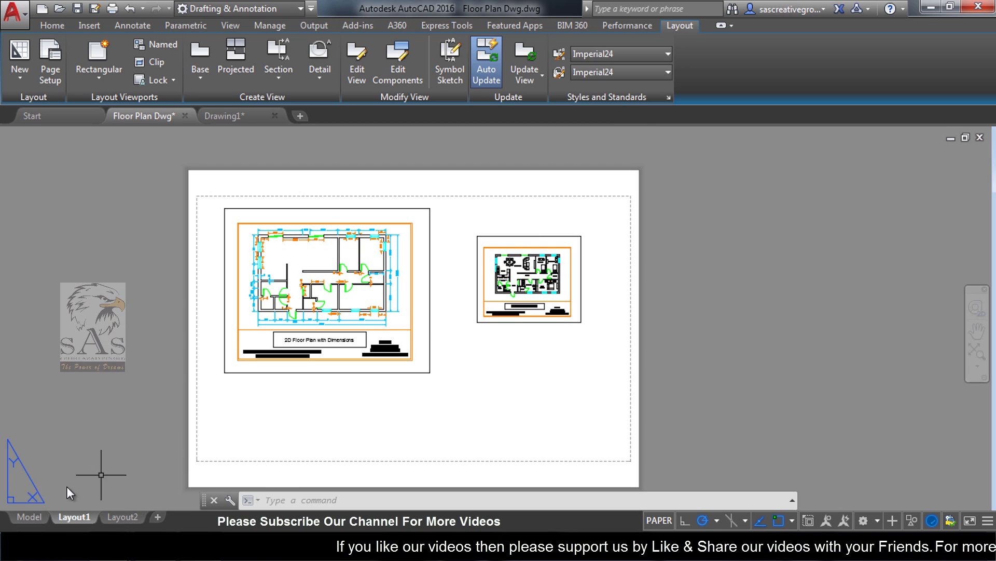
Turn the Frame layer off for the whole drawing and switch it back on.
{"action": "left_click", "coordinate": [53, 25]}
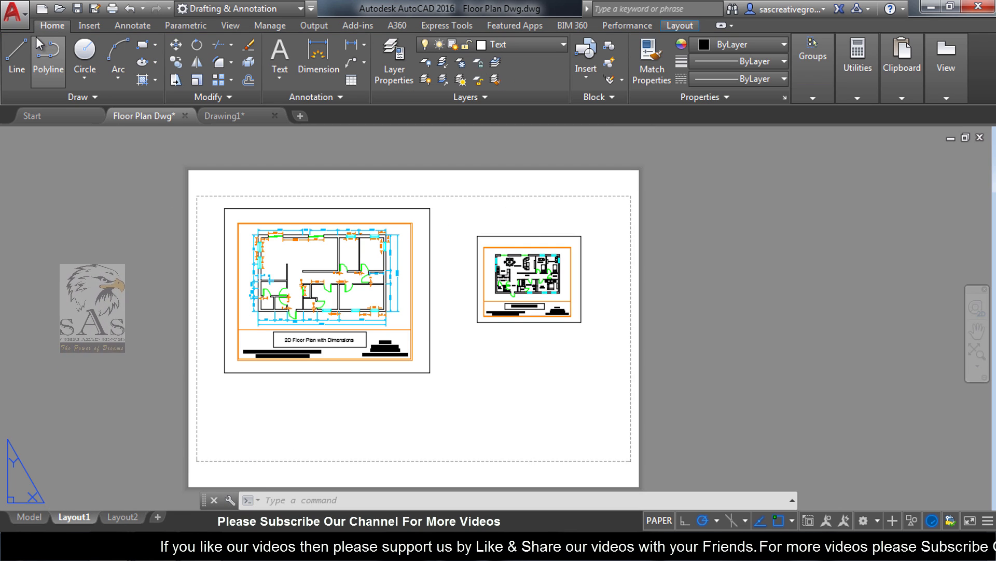
{"action": "left_click", "coordinate": [488, 46]}
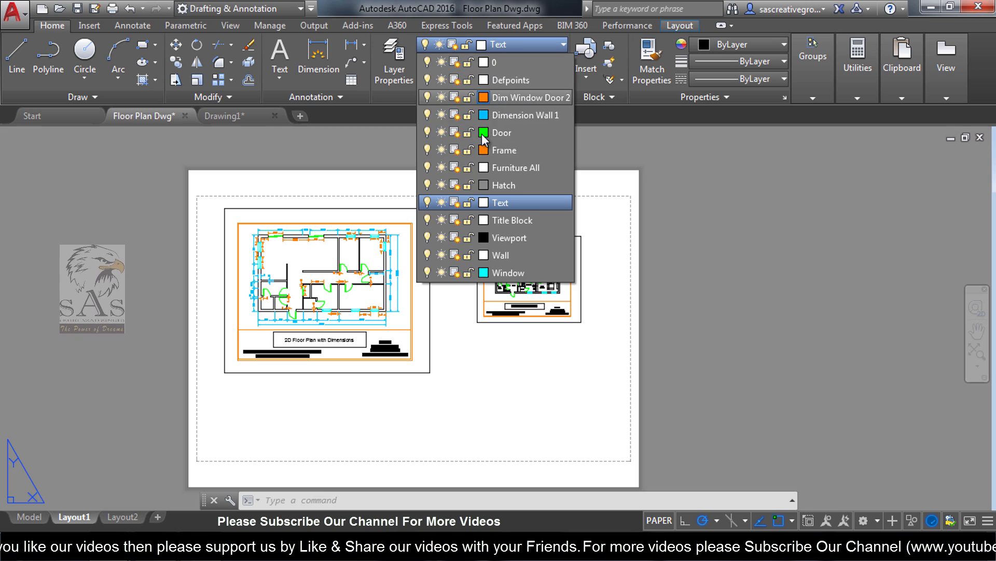
{"action": "left_click", "coordinate": [427, 150]}
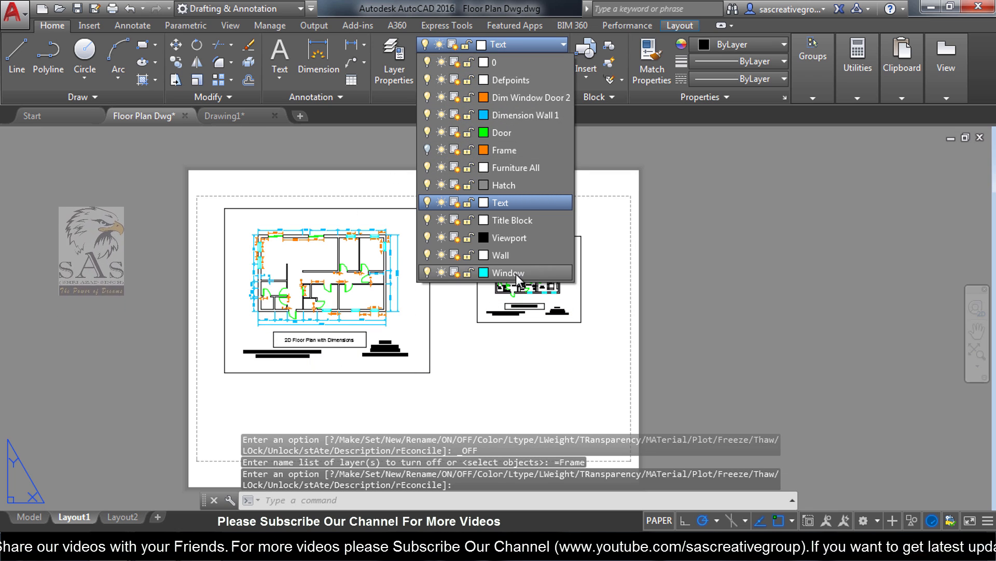
{"action": "left_click", "coordinate": [427, 150]}
{"action": "left_click", "coordinate": [583, 336]}
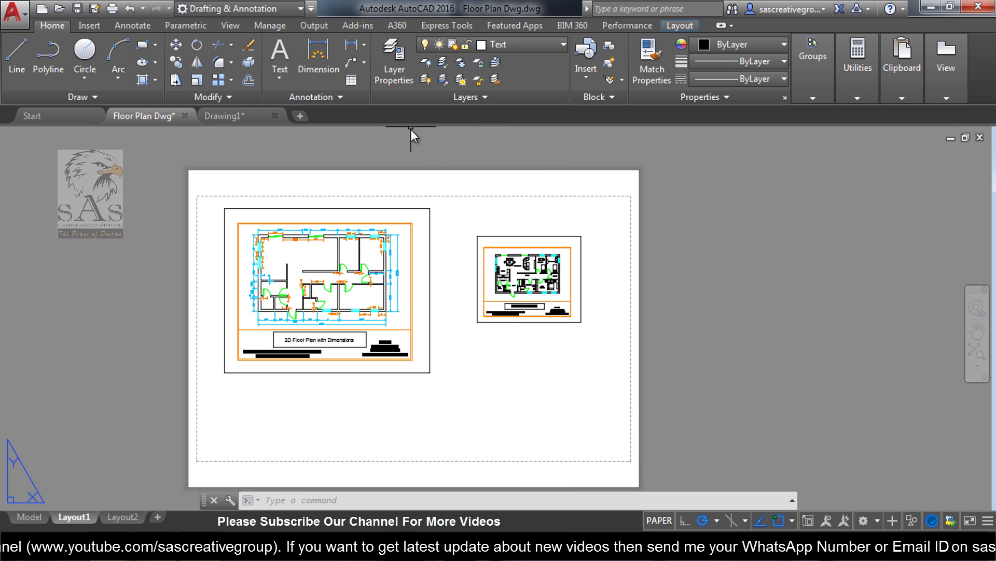
{"action": "key", "text": "Escape"}
{"action": "key", "text": "Escape"}
{"action": "key", "text": "Escape"}
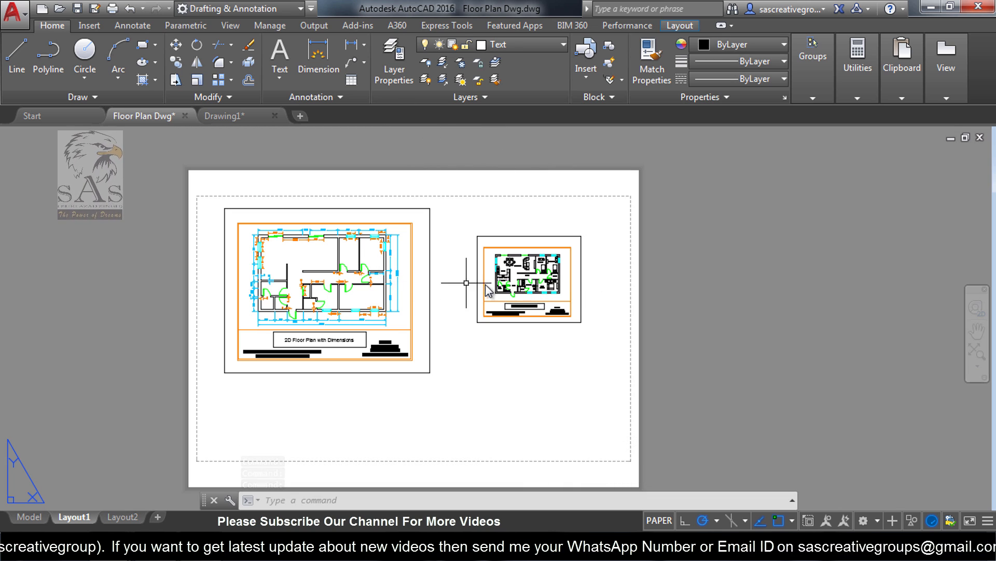
Activate the furnished plan's viewport and freeze the Frame layer in that viewport only.
{"action": "double_click", "coordinate": [578, 291]}
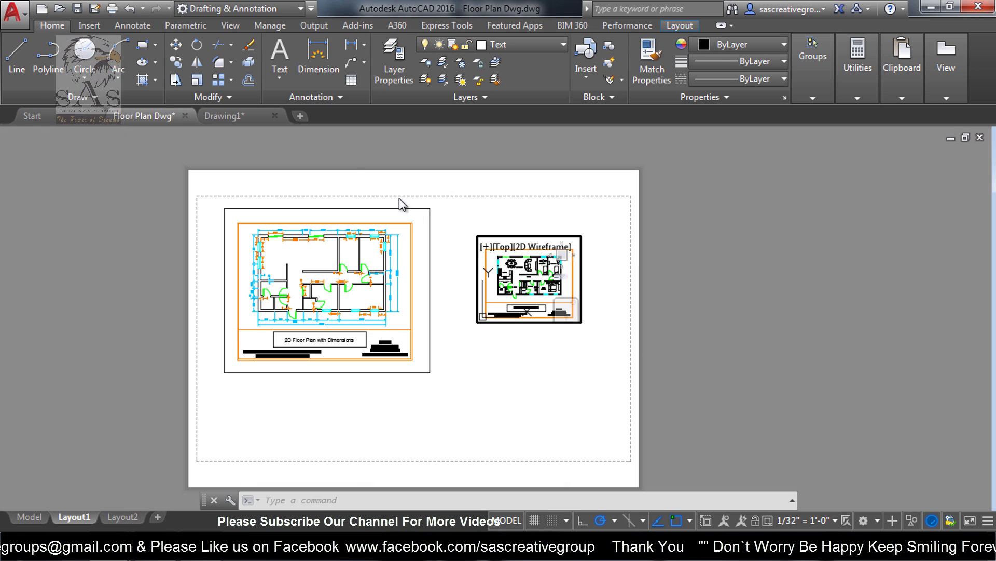
{"action": "left_click", "coordinate": [390, 64]}
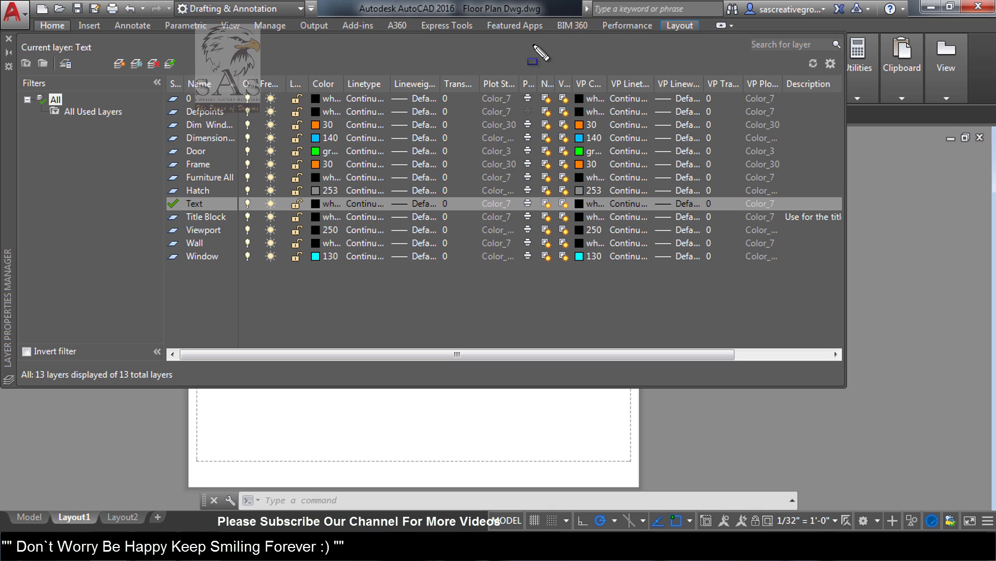
{"action": "left_click_drag", "start_coordinate": [534, 44], "coordinate": [799, 267]}
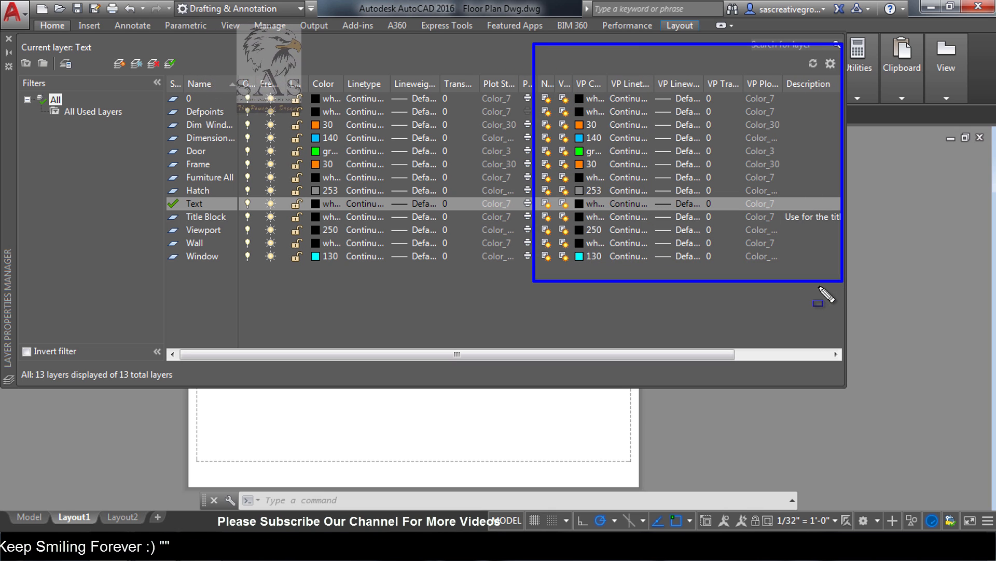
{"action": "key", "text": "Escape"}
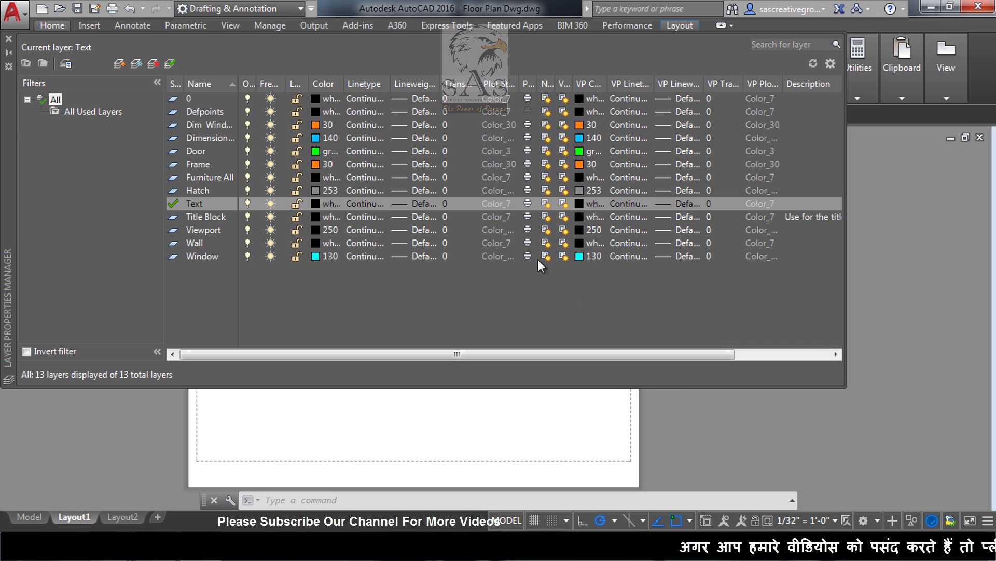
{"action": "double_click", "coordinate": [209, 166]}
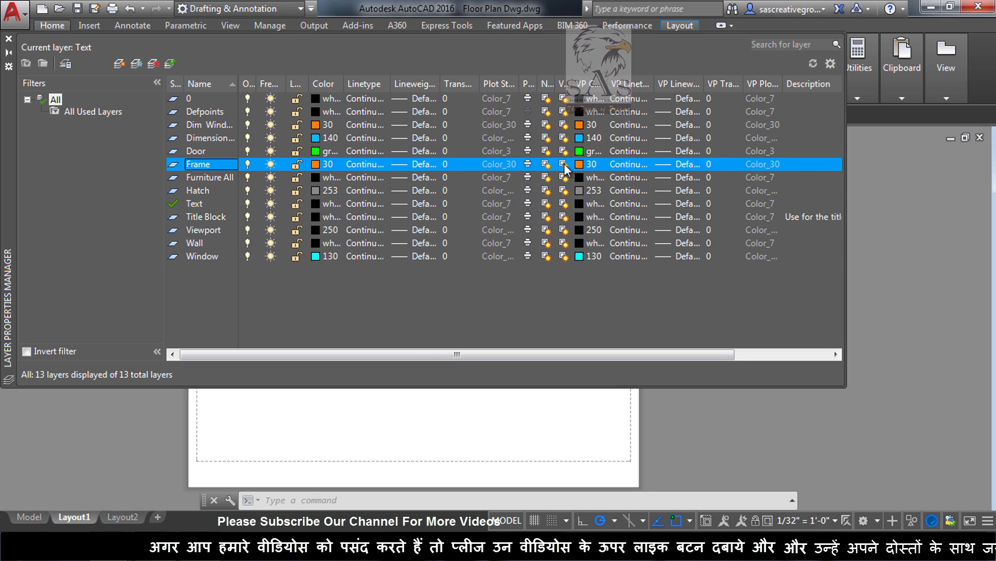
{"action": "double_click", "coordinate": [573, 84]}
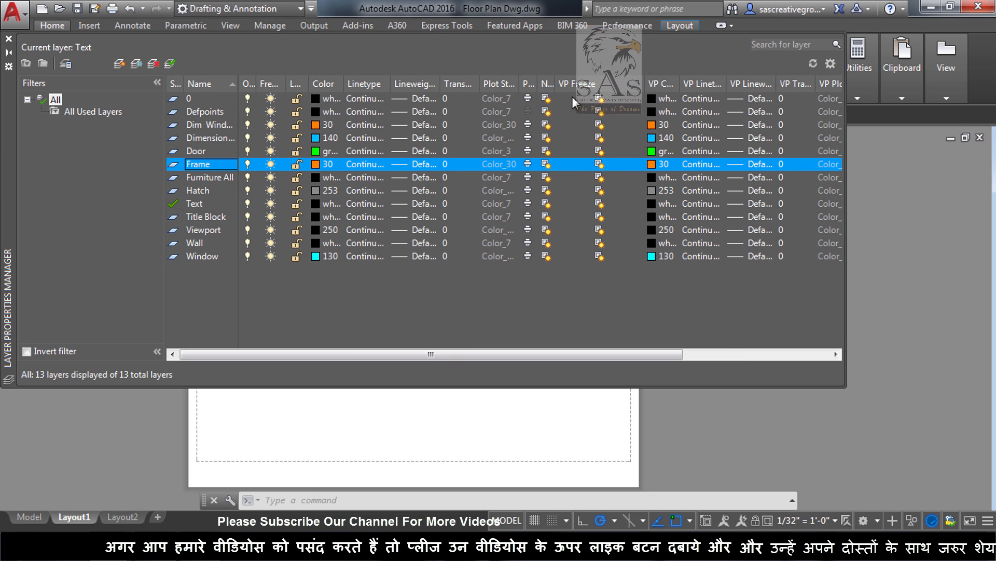
{"action": "left_click", "coordinate": [600, 165]}
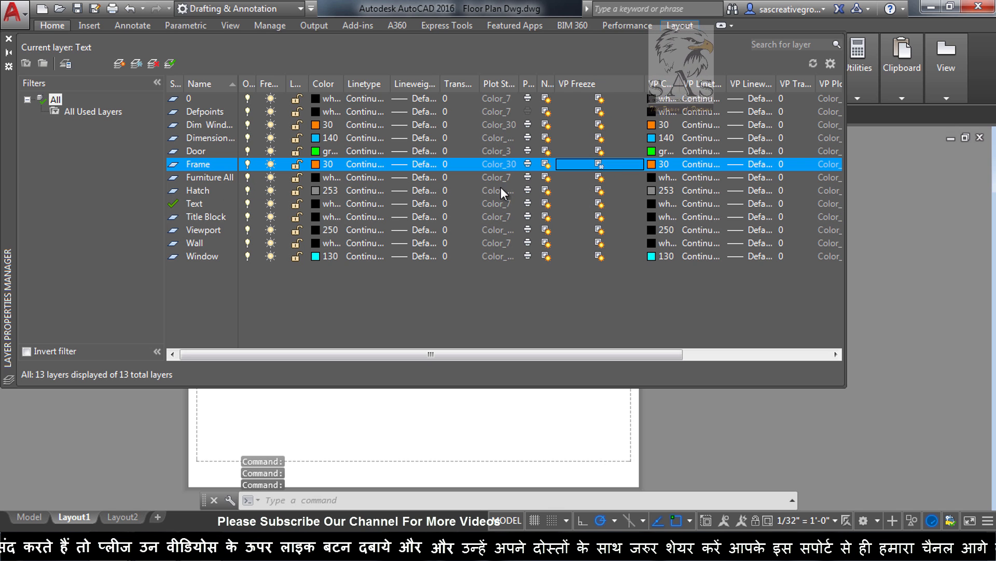
Freeze the Text layer in the furnished plan's viewport, close the layer properties and return to paper space.
{"action": "left_click", "coordinate": [197, 203]}
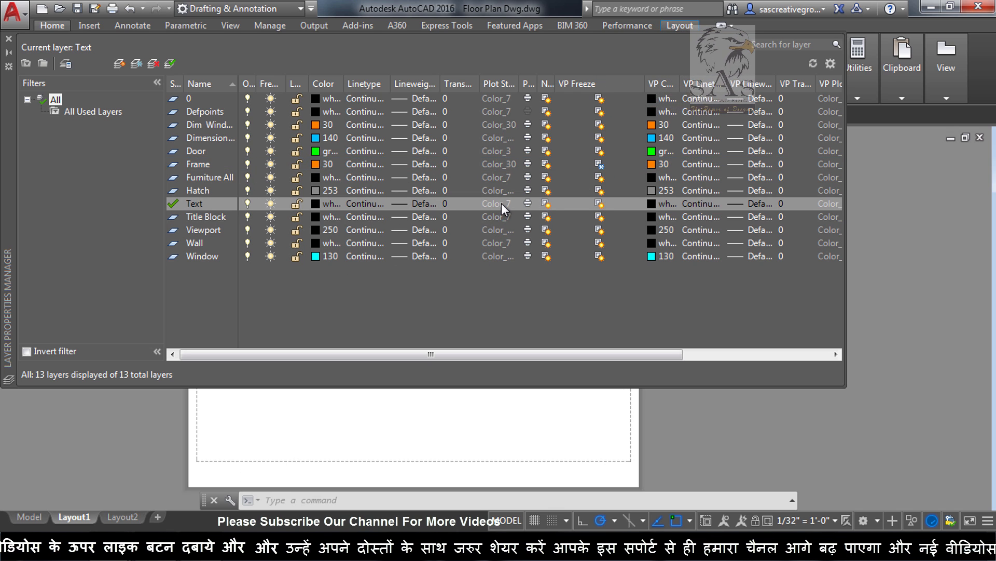
{"action": "left_click", "coordinate": [600, 203]}
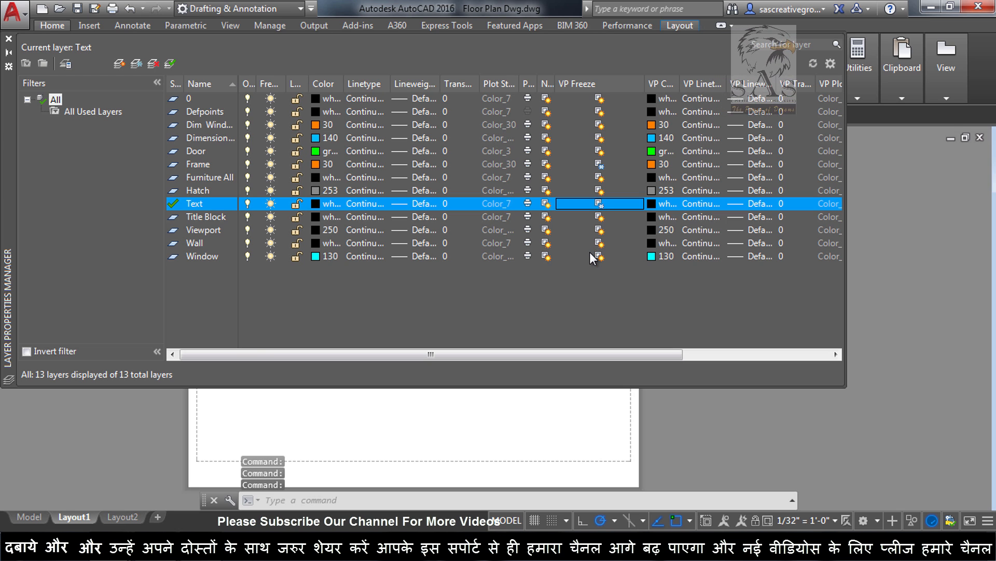
{"action": "left_click", "coordinate": [8, 39]}
{"action": "double_click", "coordinate": [607, 288]}
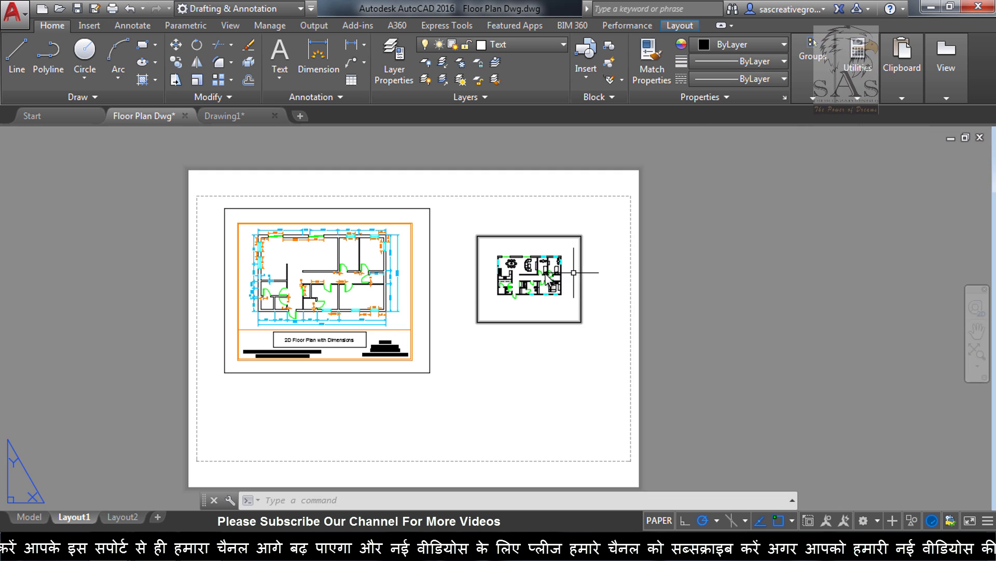
Examine the furnished plan without its frame and text, and compare it with the dimensioned plan's viewport.
{"action": "scroll", "coordinate": [543, 275], "scroll_direction": "up", "scroll_amount": 2}
{"action": "scroll", "coordinate": [543, 277], "scroll_direction": "up", "scroll_amount": 2}
{"action": "scroll", "coordinate": [571, 270], "scroll_direction": "up", "scroll_amount": 1}
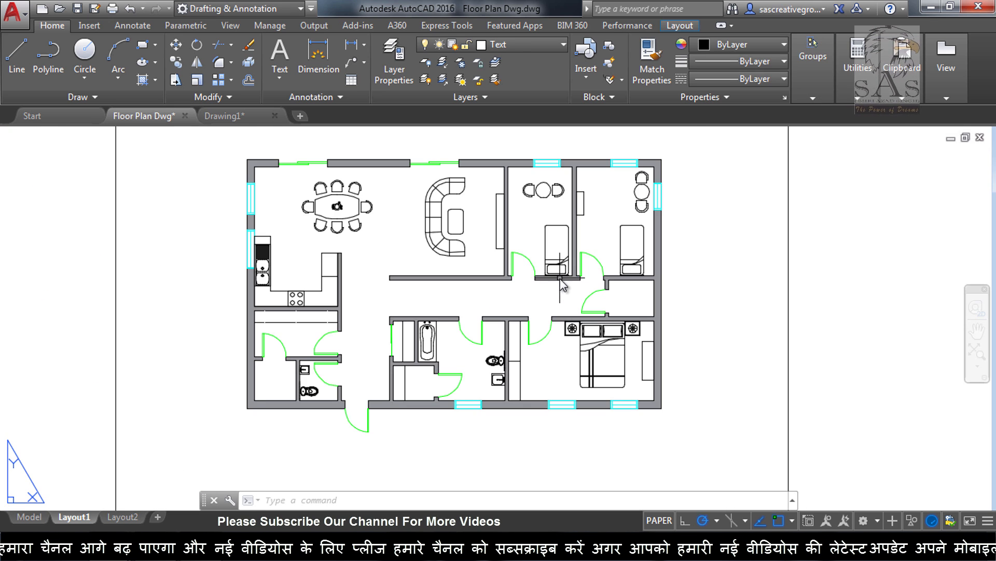
{"action": "scroll", "coordinate": [598, 266], "scroll_direction": "down", "scroll_amount": 1}
{"action": "scroll", "coordinate": [598, 266], "scroll_direction": "up", "scroll_amount": 2}
{"action": "scroll", "coordinate": [583, 224], "scroll_direction": "down", "scroll_amount": 4}
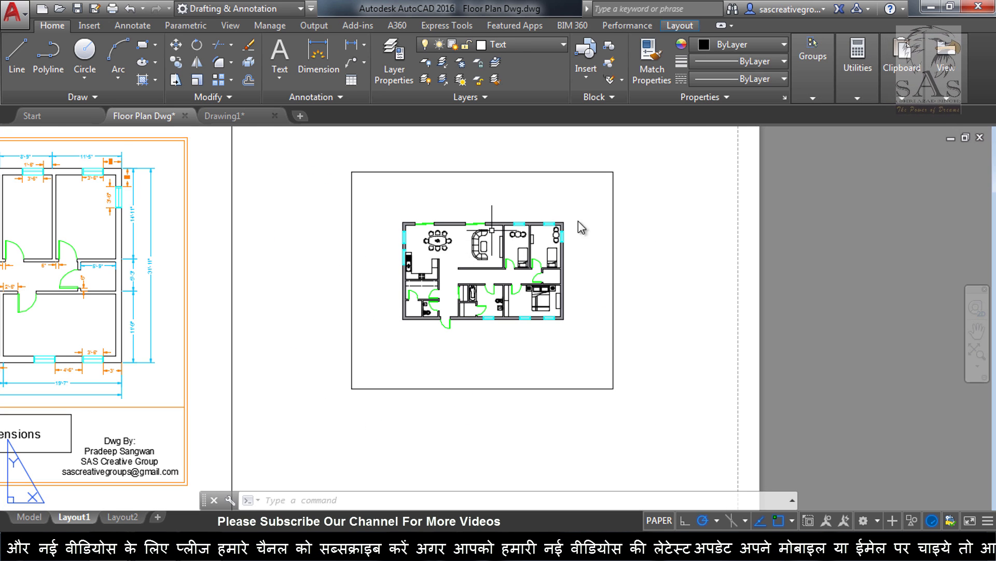
{"action": "scroll", "coordinate": [540, 335], "scroll_direction": "down", "scroll_amount": 2}
{"action": "scroll", "coordinate": [378, 356], "scroll_direction": "down", "scroll_amount": 1}
{"action": "scroll", "coordinate": [366, 333], "scroll_direction": "up", "scroll_amount": 3}
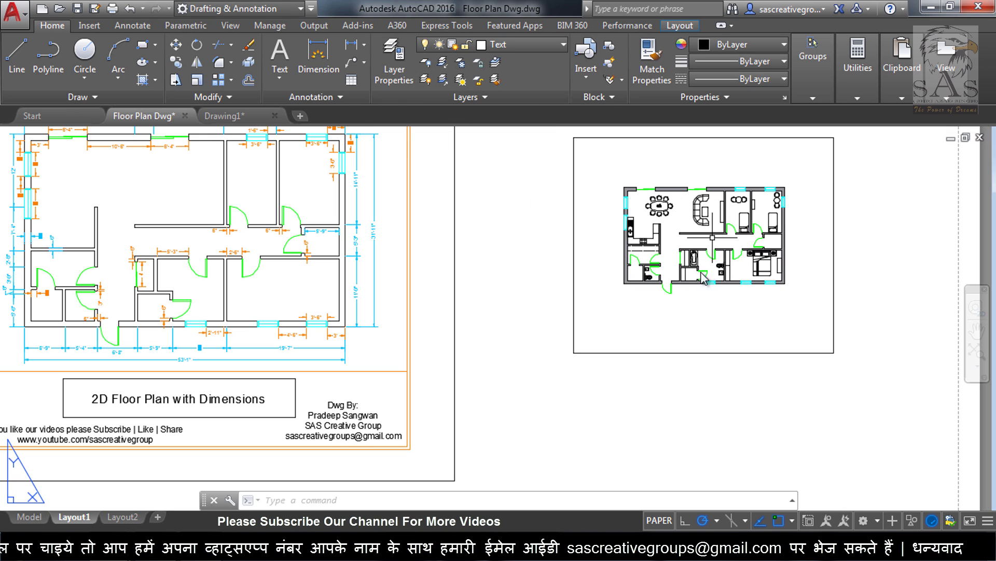
{"action": "scroll", "coordinate": [661, 312], "scroll_direction": "down", "scroll_amount": 4}
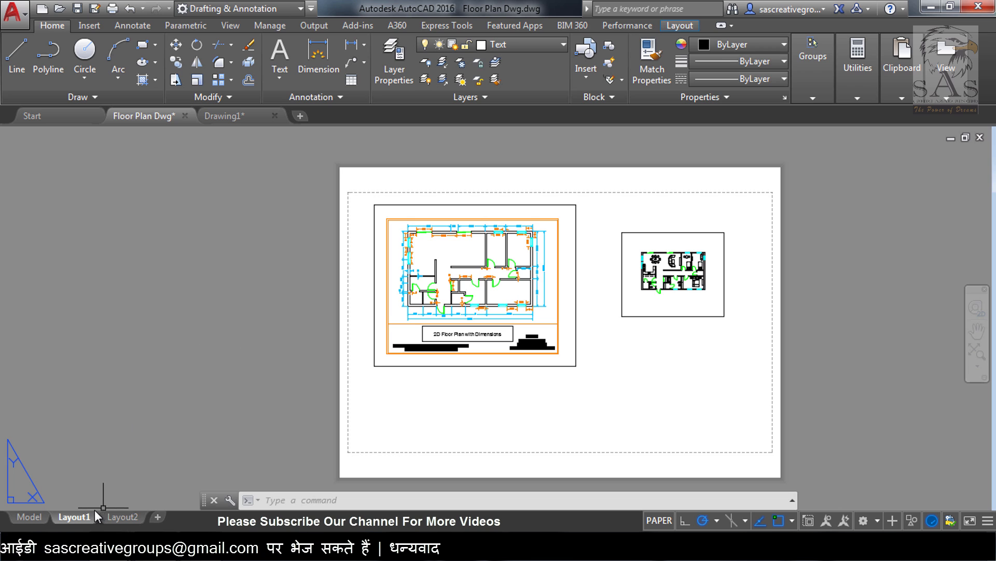
Start plotting Layout1 as a single sheet, keeping DWG To PDF.pc3 as the plotter.
{"action": "right_click", "coordinate": [77, 516]}
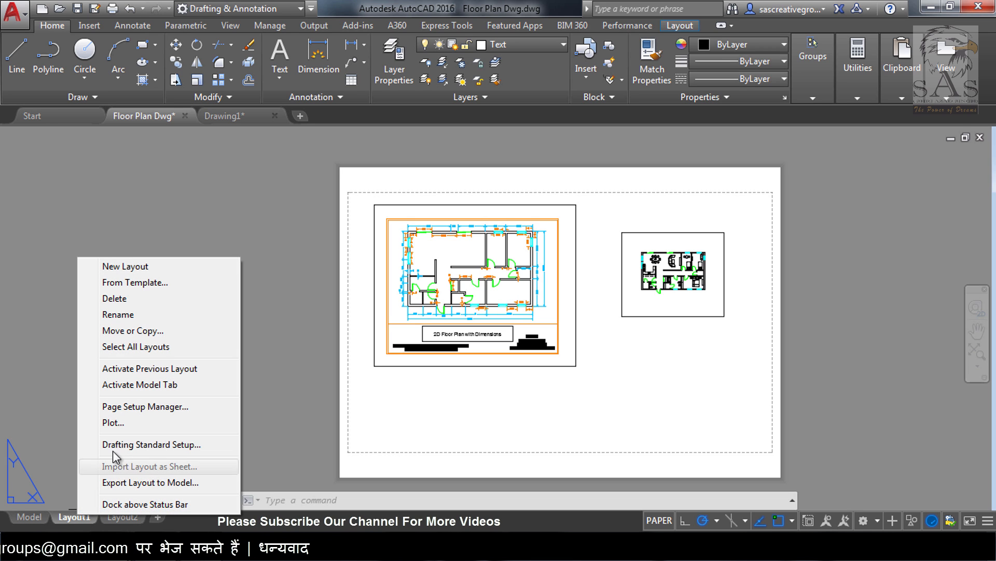
{"action": "left_click", "coordinate": [136, 423]}
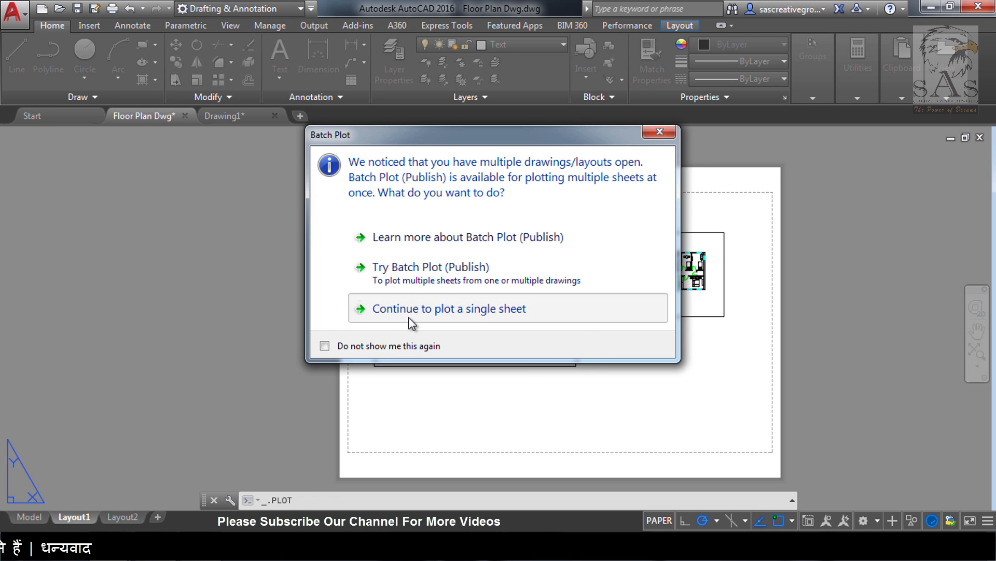
{"action": "left_click", "coordinate": [410, 321]}
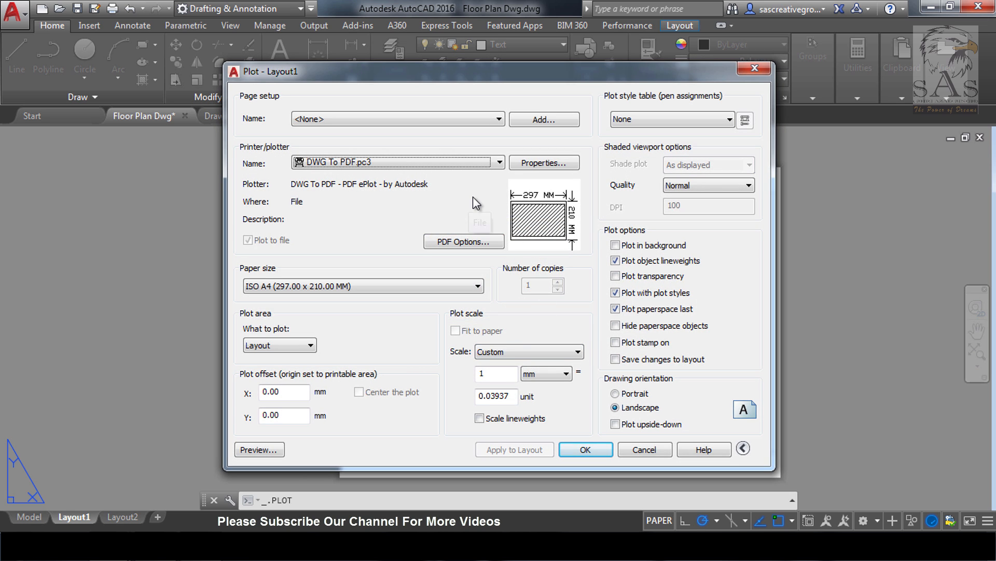
{"action": "left_click", "coordinate": [372, 163]}
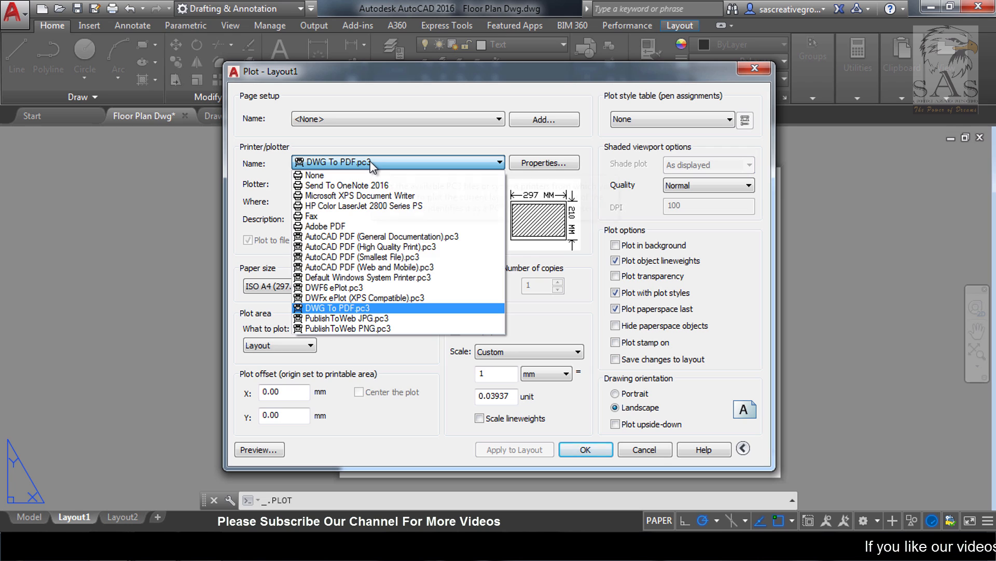
{"action": "left_click", "coordinate": [371, 164]}
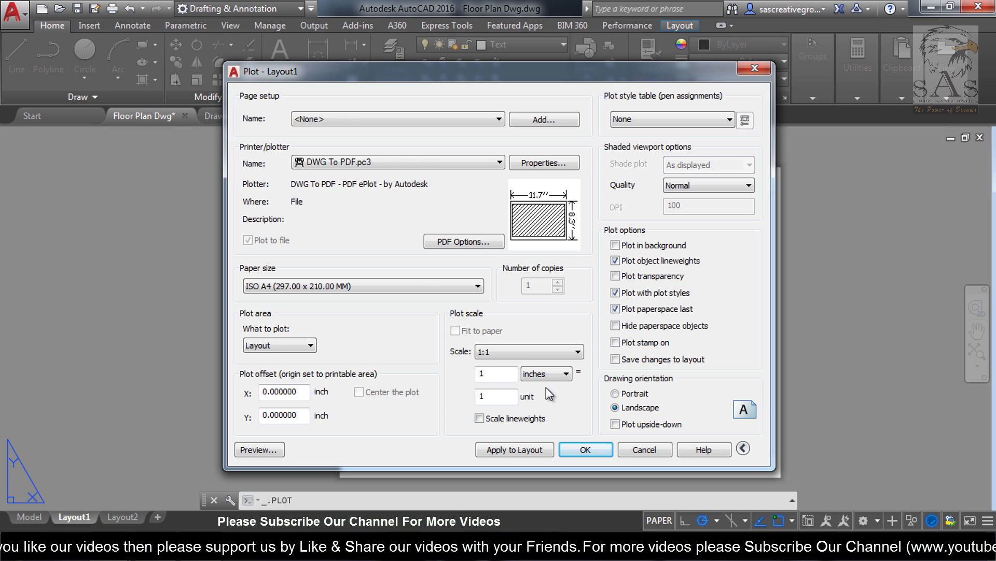
Set the plot scale to 1'-0" = 1'-0" with inches as the unit, then preview the sheet and return to the plot settings.
{"action": "left_click", "coordinate": [559, 357]}
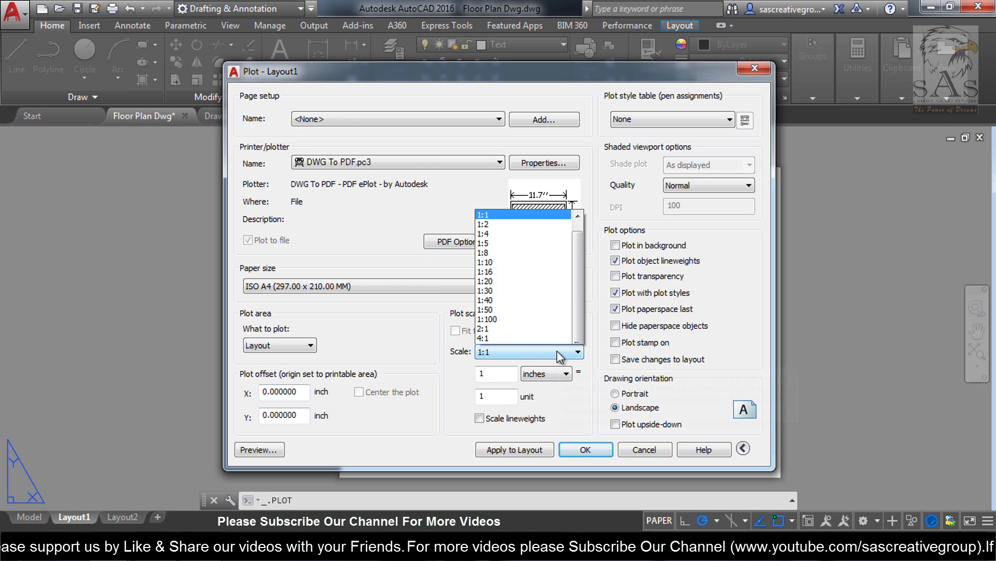
{"action": "scroll", "coordinate": [556, 286], "scroll_direction": "down", "scroll_amount": 5}
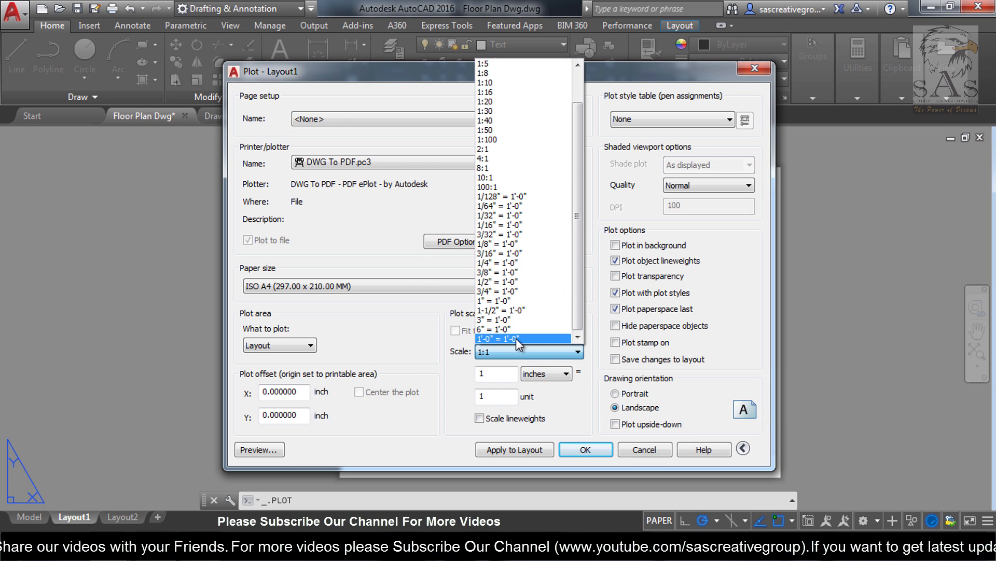
{"action": "left_click", "coordinate": [524, 339]}
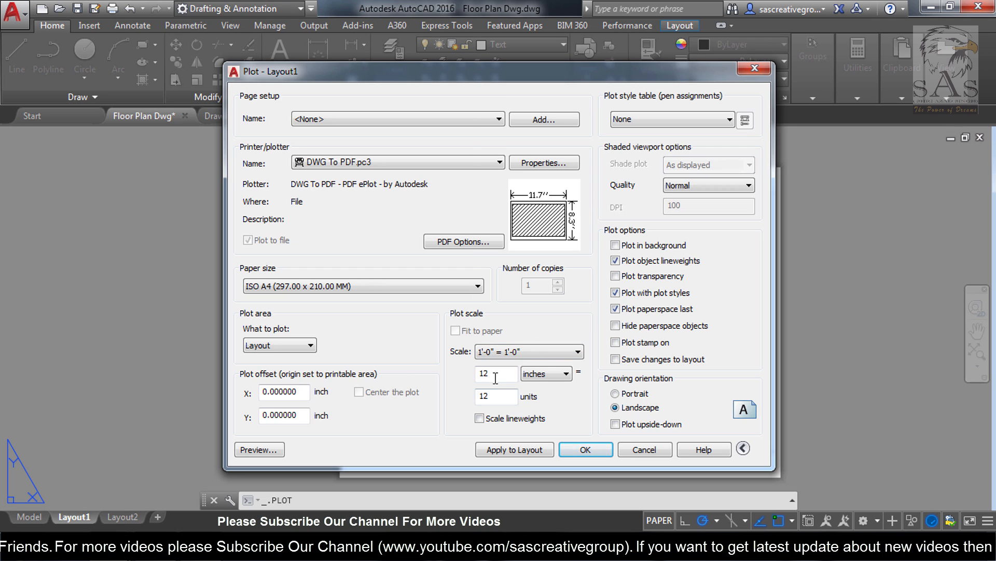
{"action": "left_click_drag", "start_coordinate": [501, 374], "coordinate": [417, 374]}
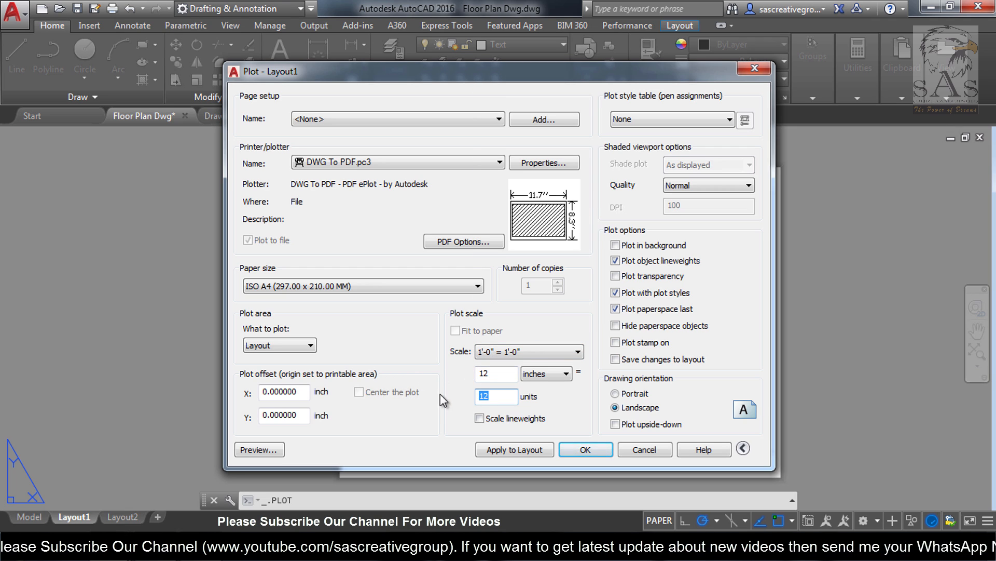
{"action": "left_click", "coordinate": [255, 449]}
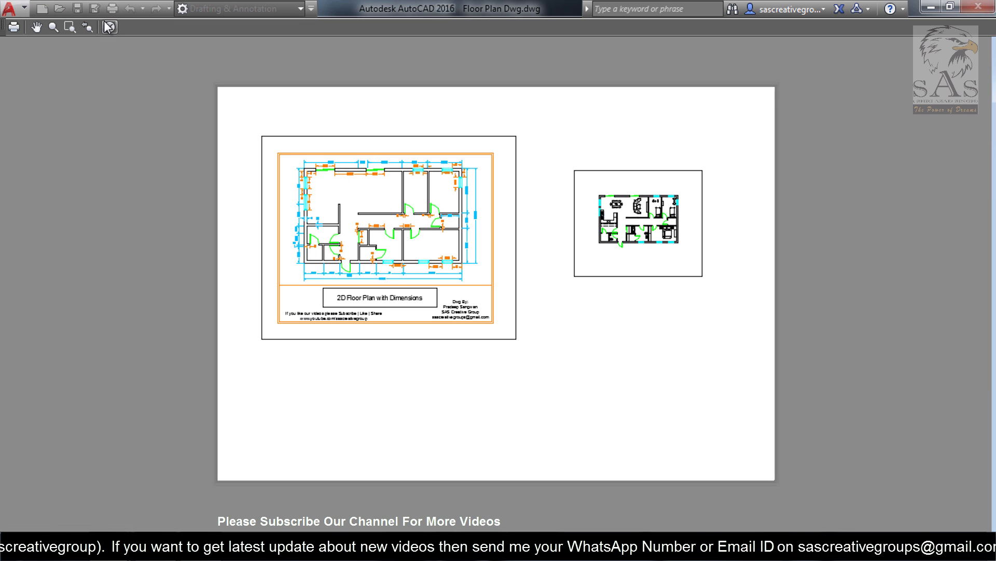
{"action": "left_click", "coordinate": [108, 27]}
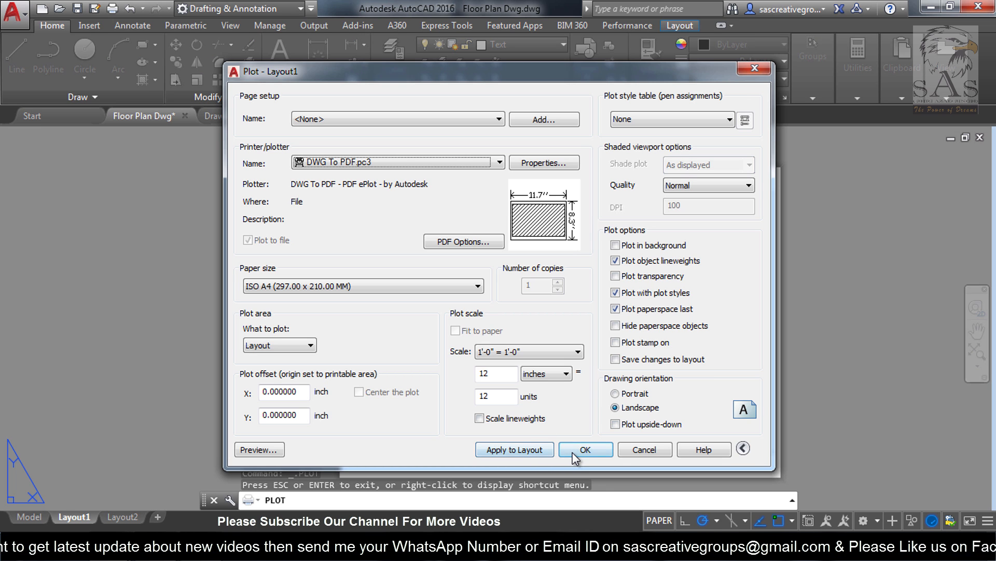
Plot the layout to a PDF file named e1 in My Documents and inspect the resulting page close up and as a whole.
{"action": "left_click", "coordinate": [585, 450]}
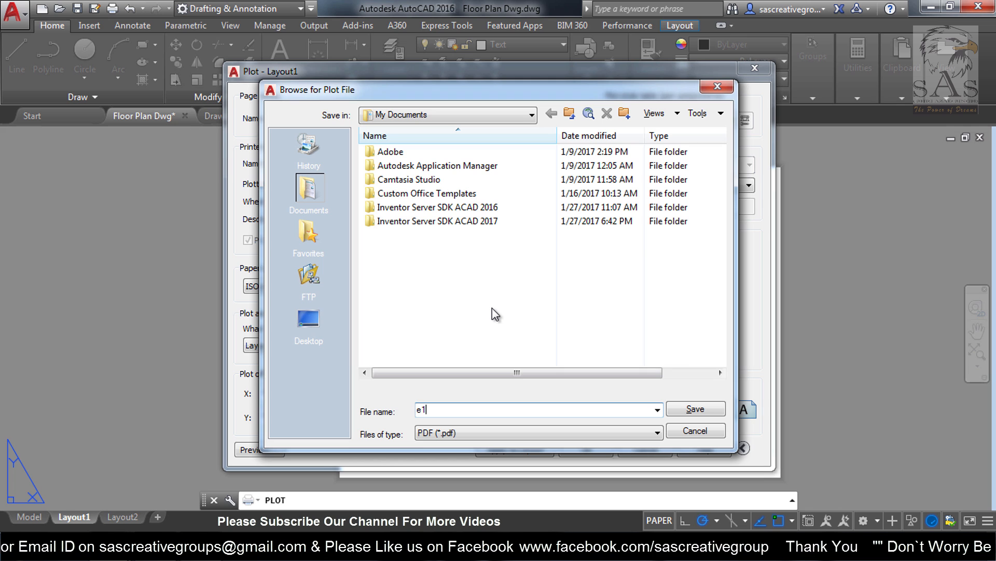
{"action": "left_click", "coordinate": [705, 410]}
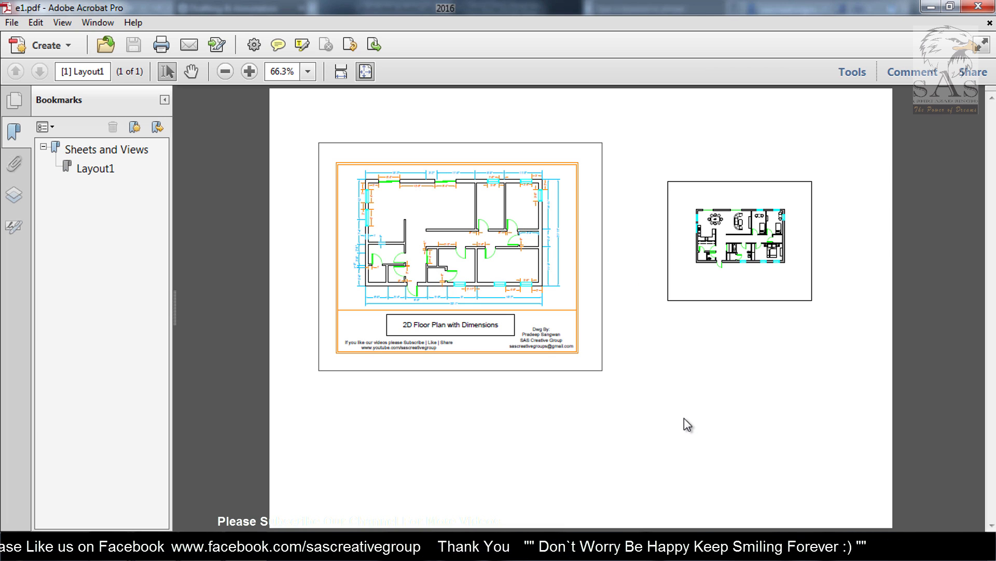
{"action": "scroll", "coordinate": [567, 242], "scroll_direction": "up", "scroll_amount": 7, "text": "ctrl"}
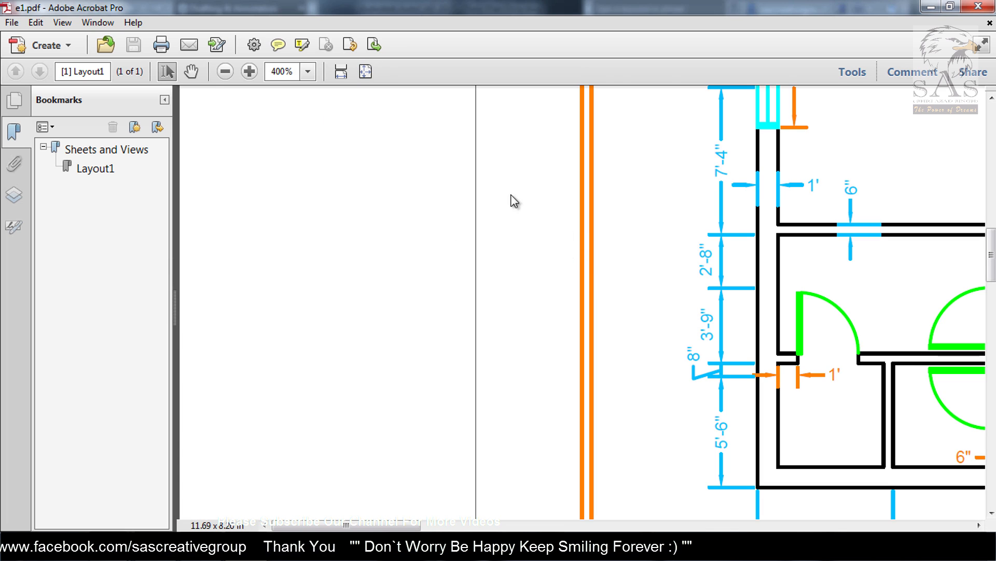
{"action": "left_click", "coordinate": [365, 72]}
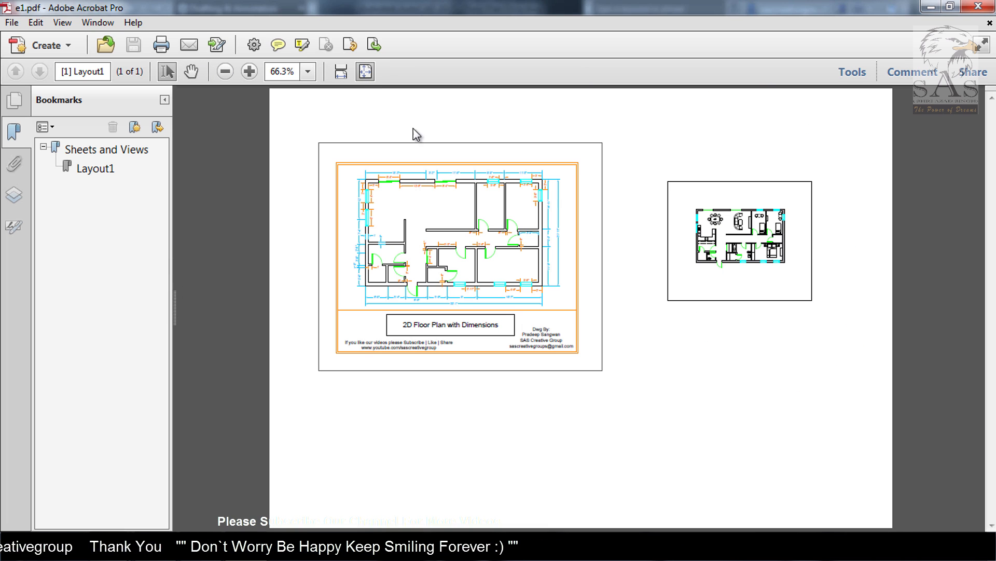
Bring up the print settings for the e1 PDF and enable Auto-Rotate and Center.
{"action": "left_click", "coordinate": [16, 24]}
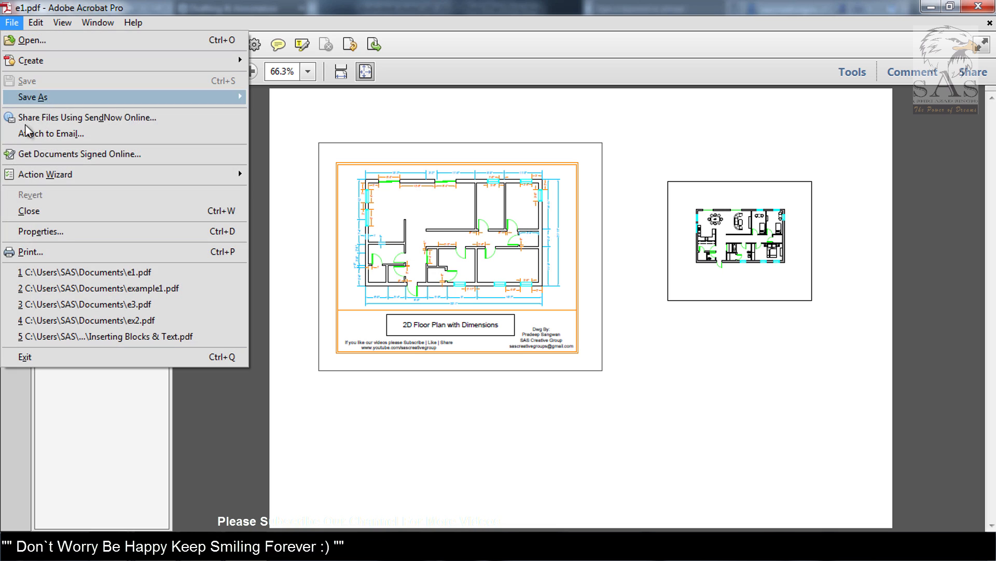
{"action": "left_click", "coordinate": [57, 246]}
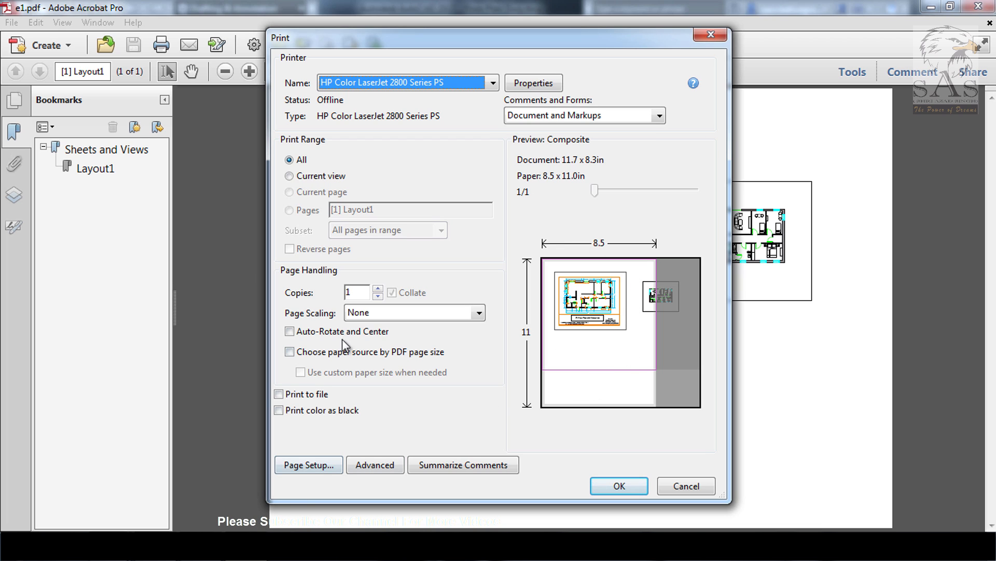
{"action": "left_click", "coordinate": [289, 331]}
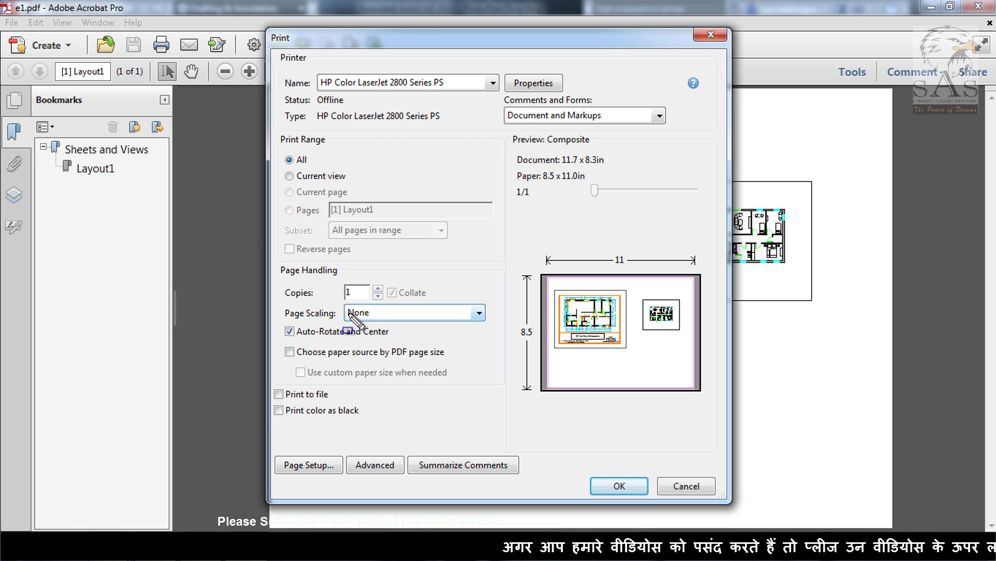
Check the page scaling choices for the print, keep scaling at None and confirm the print settings.
{"action": "left_click", "coordinate": [475, 313]}
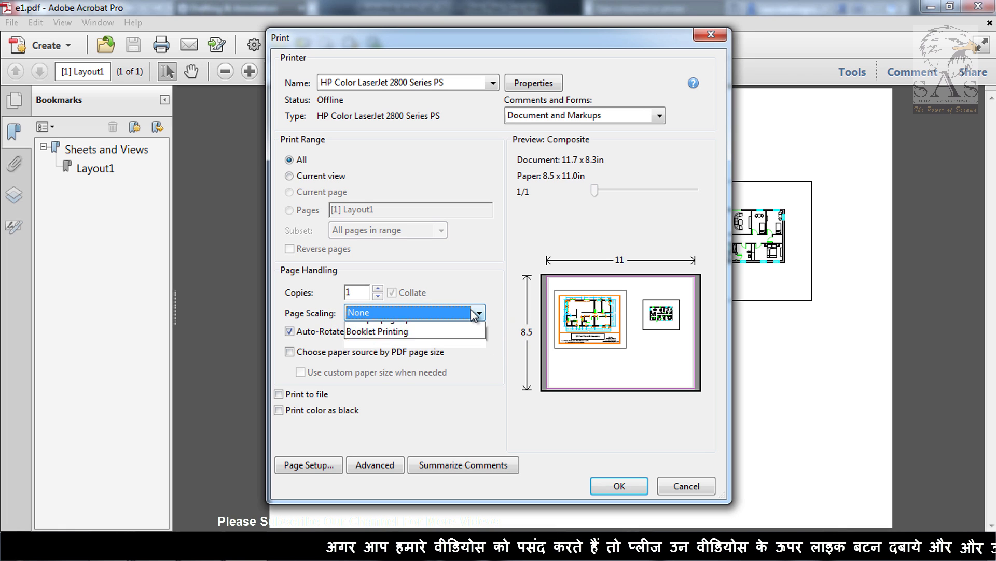
{"action": "left_click", "coordinate": [475, 312]}
{"action": "left_click", "coordinate": [474, 312]}
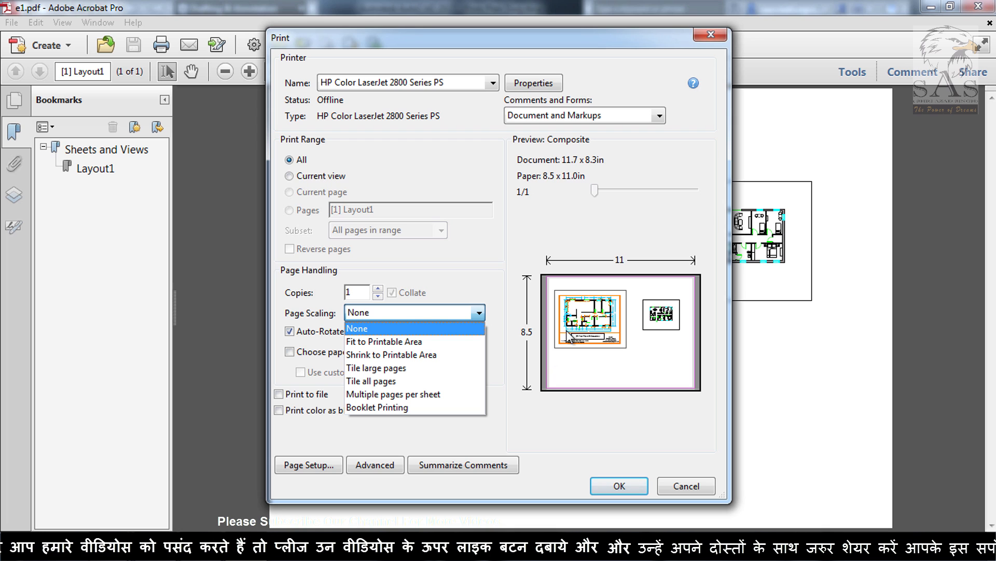
{"action": "left_click", "coordinate": [414, 318]}
{"action": "left_click", "coordinate": [413, 318]}
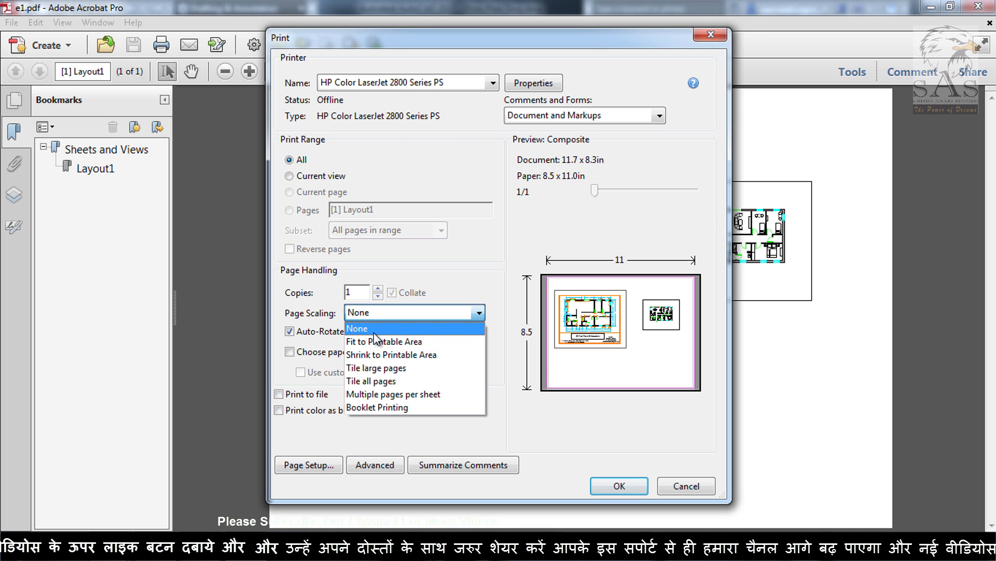
{"action": "left_click", "coordinate": [375, 332]}
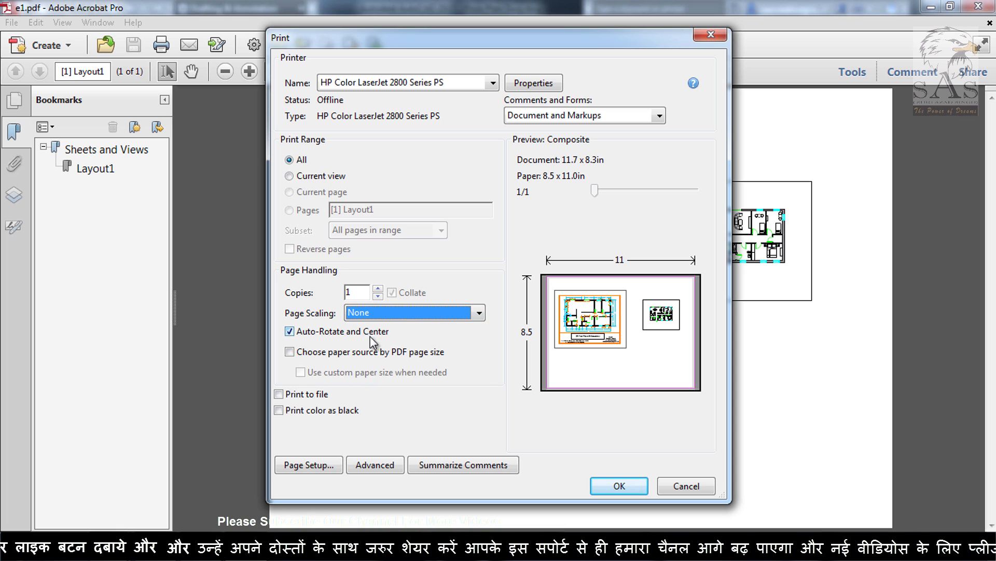
{"action": "left_click", "coordinate": [619, 486]}
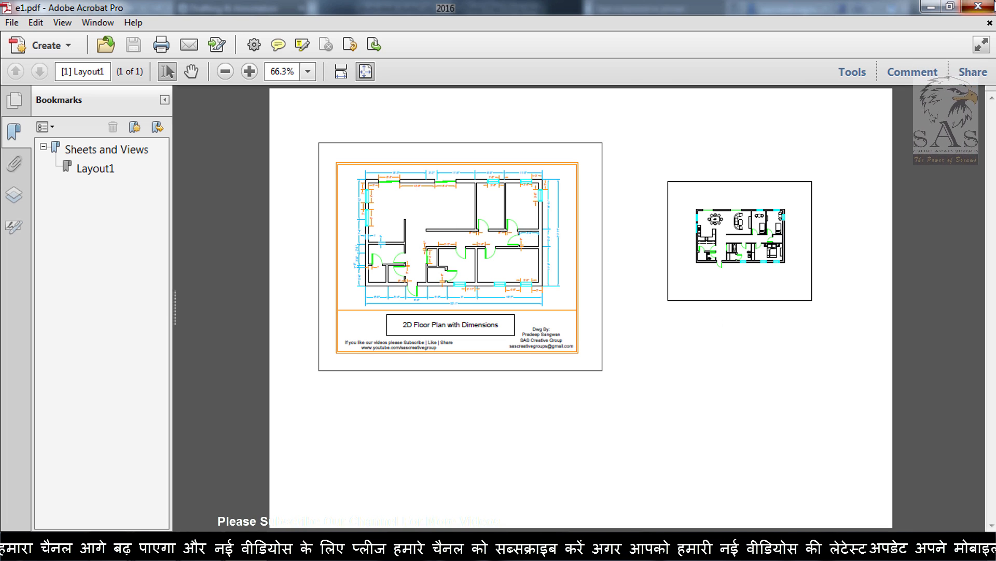
Switch back to AutoCAD and set up a Layout1 plot with PublishToWeb JPG.pc3 at the default Sun Hi-Res (1600.00 x 1280.00 Pixels) paper size.
{"action": "key", "text": "alt+Tab"}
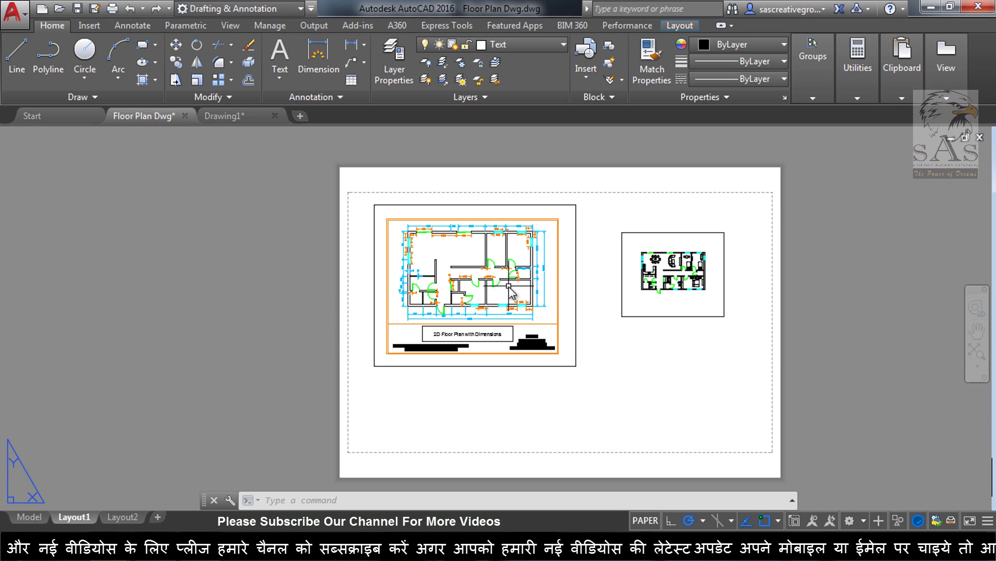
{"action": "right_click", "coordinate": [78, 518]}
{"action": "left_click", "coordinate": [109, 429]}
{"action": "left_click", "coordinate": [370, 163]}
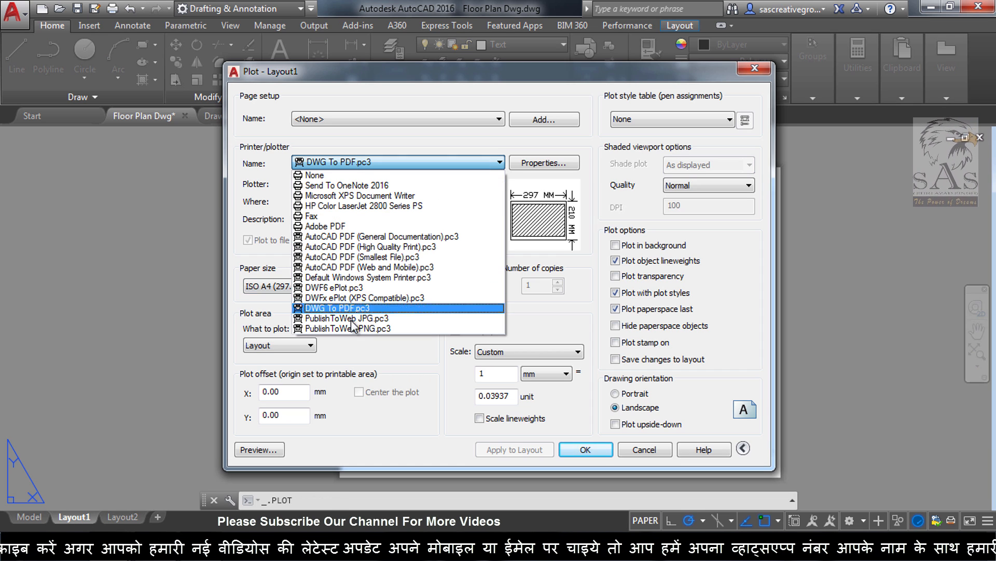
{"action": "left_click", "coordinate": [375, 320]}
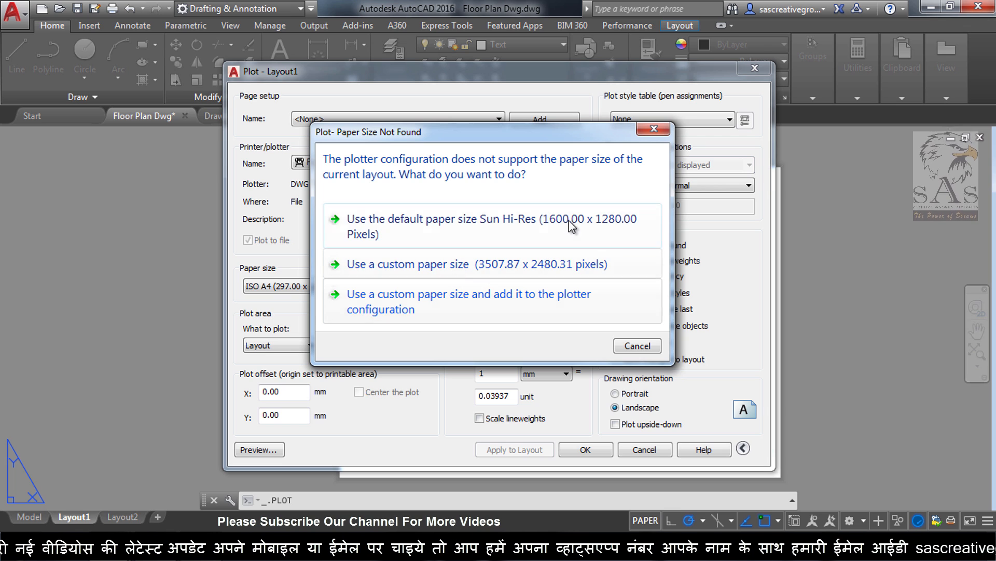
{"action": "left_click", "coordinate": [545, 221]}
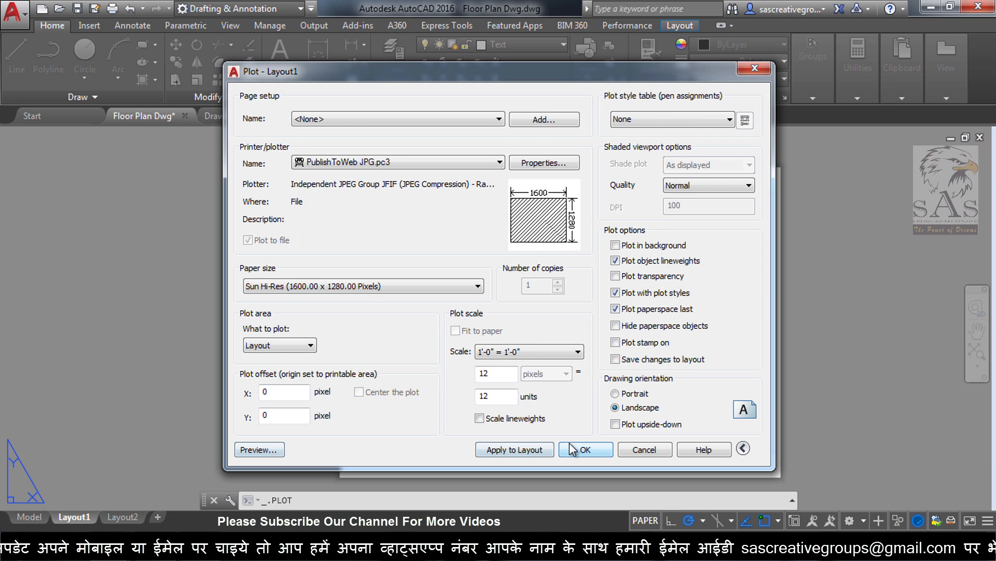
{"action": "left_click", "coordinate": [585, 449]}
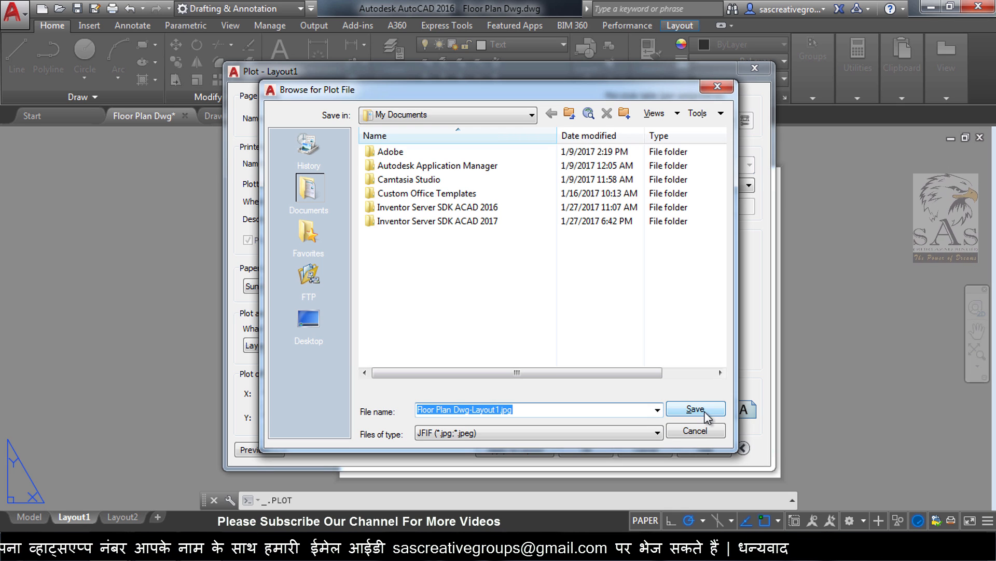
{"action": "left_click", "coordinate": [305, 423]}
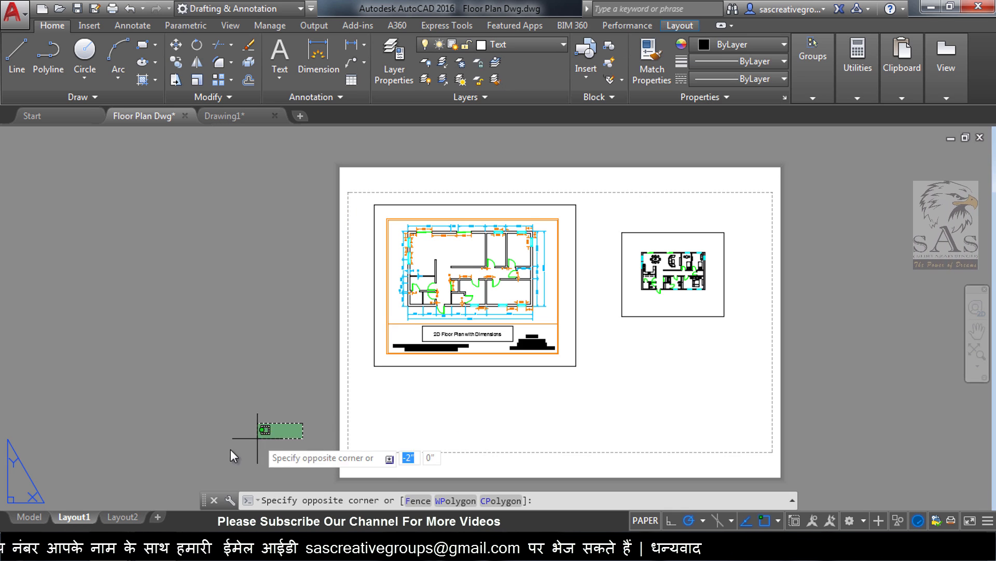
{"action": "left_click", "coordinate": [194, 456]}
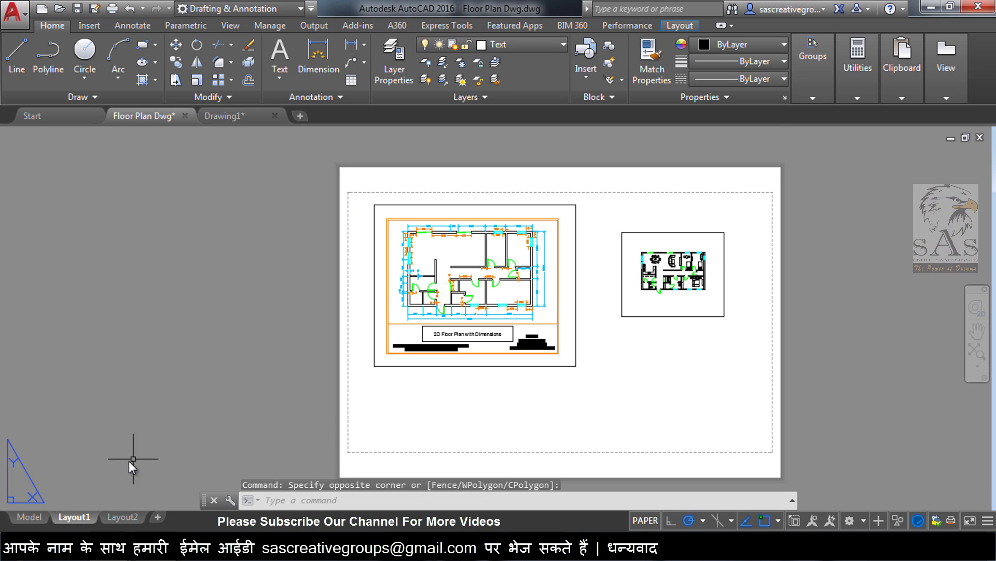
Look at the plot area setting in Layout1's single-sheet plot settings and leave without plotting.
{"action": "right_click", "coordinate": [78, 518]}
{"action": "left_click", "coordinate": [112, 394]}
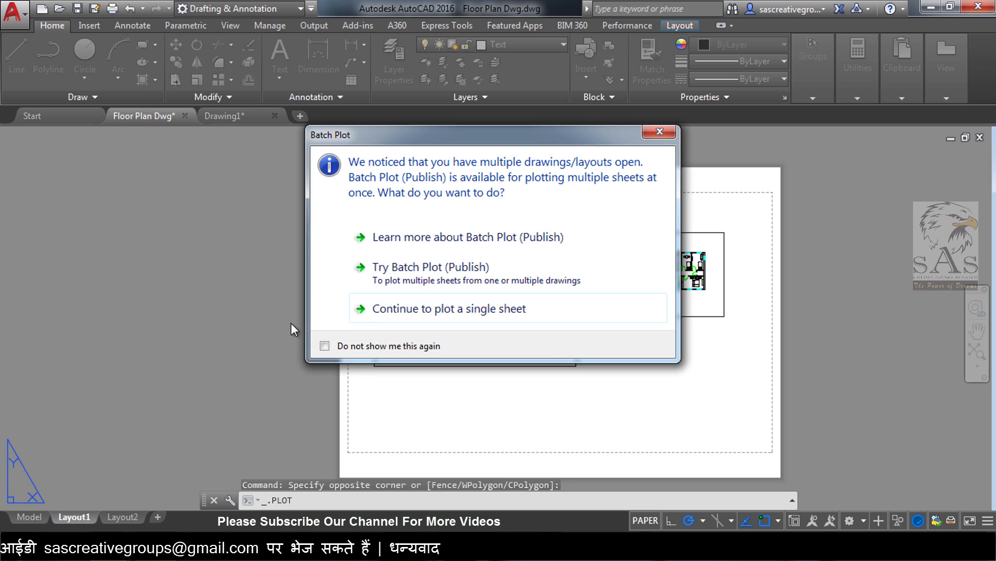
{"action": "left_click", "coordinate": [432, 309]}
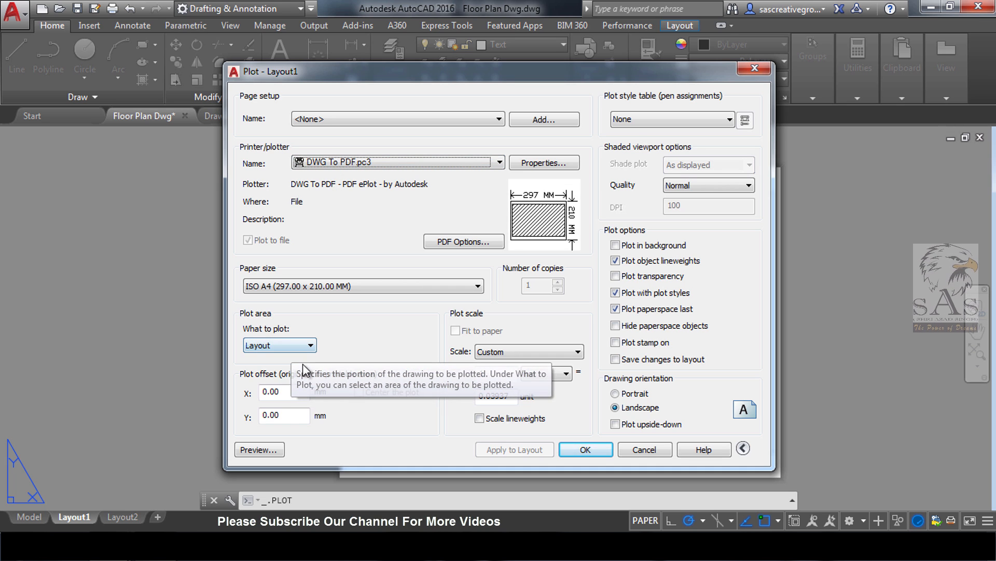
{"action": "left_click", "coordinate": [304, 346]}
{"action": "left_click", "coordinate": [312, 346]}
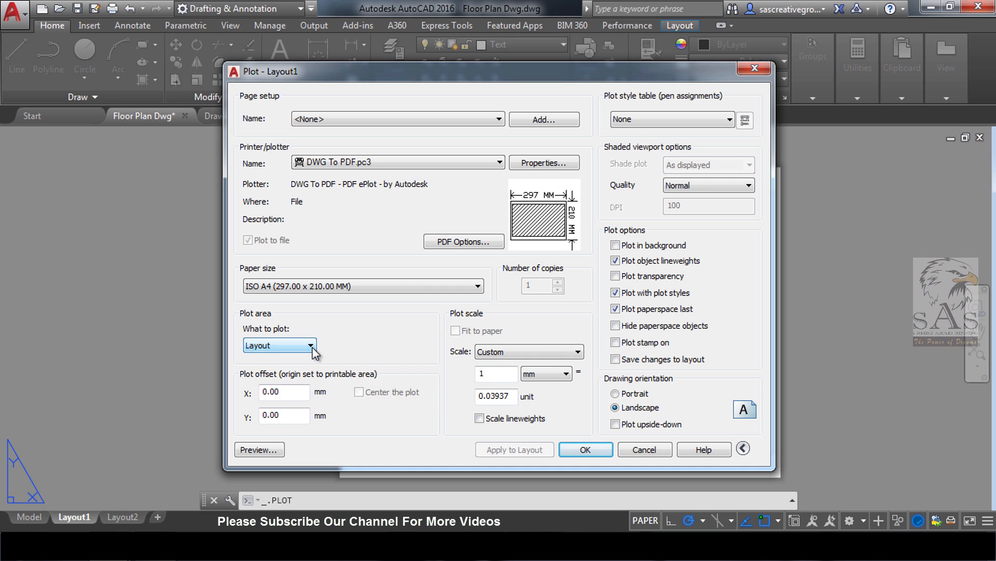
{"action": "left_click", "coordinate": [652, 452]}
Switch to the Drawing1 drawing and bring the whole dimensioned mechanical part into view.
{"action": "left_click", "coordinate": [241, 120]}
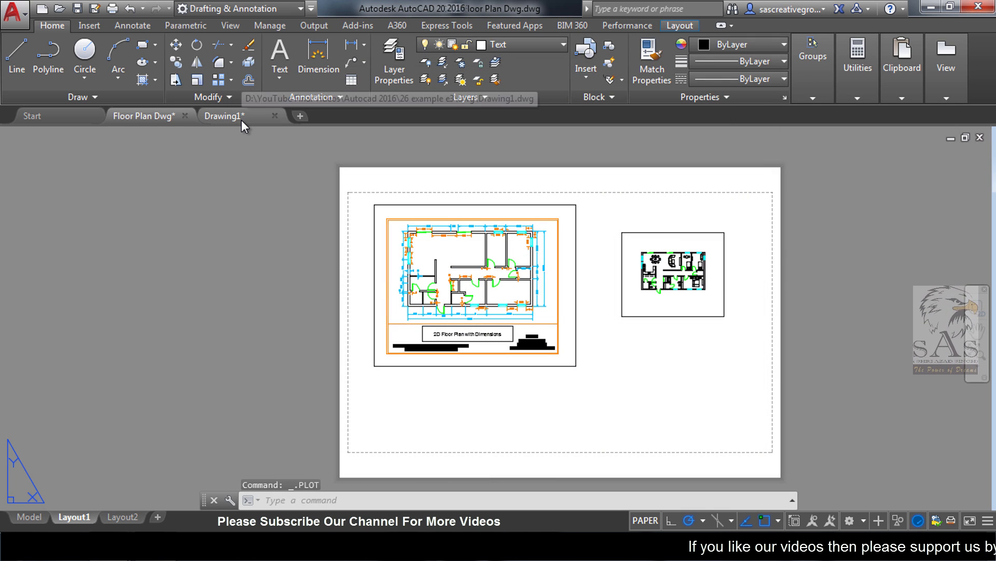
{"action": "scroll", "coordinate": [546, 264], "scroll_direction": "down", "scroll_amount": 8}
{"action": "scroll", "coordinate": [505, 263], "scroll_direction": "up", "scroll_amount": 6}
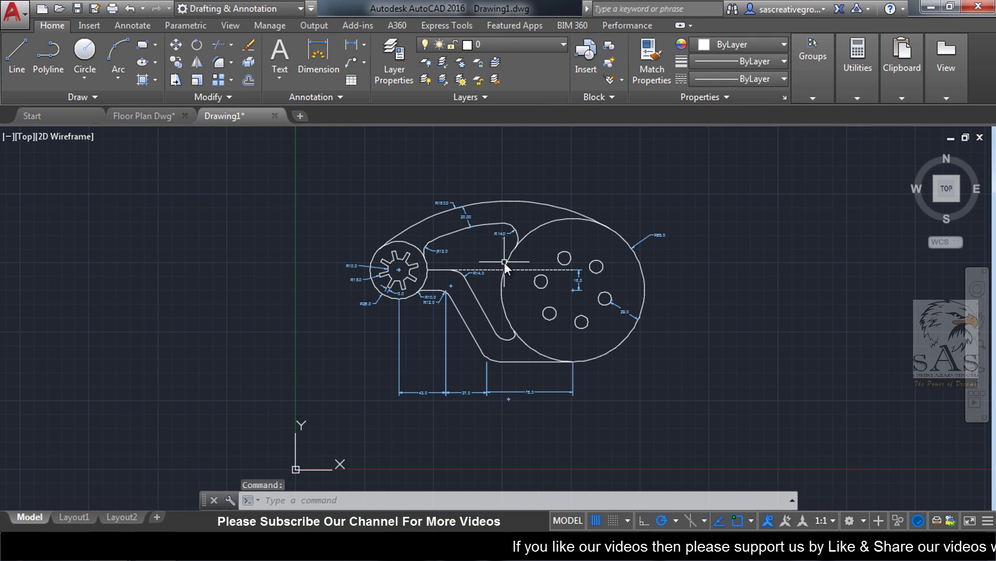
Start a plot of the model view with the DWG To PDF.pc3 plotter and ISO A4 (297.00 x 210.00 MM) paper.
{"action": "middle_click_drag", "start_coordinate": [503, 263], "coordinate": [460, 291]}
{"action": "scroll", "coordinate": [532, 285], "scroll_direction": "up", "scroll_amount": 3}
{"action": "scroll", "coordinate": [531, 285], "scroll_direction": "down", "scroll_amount": 3}
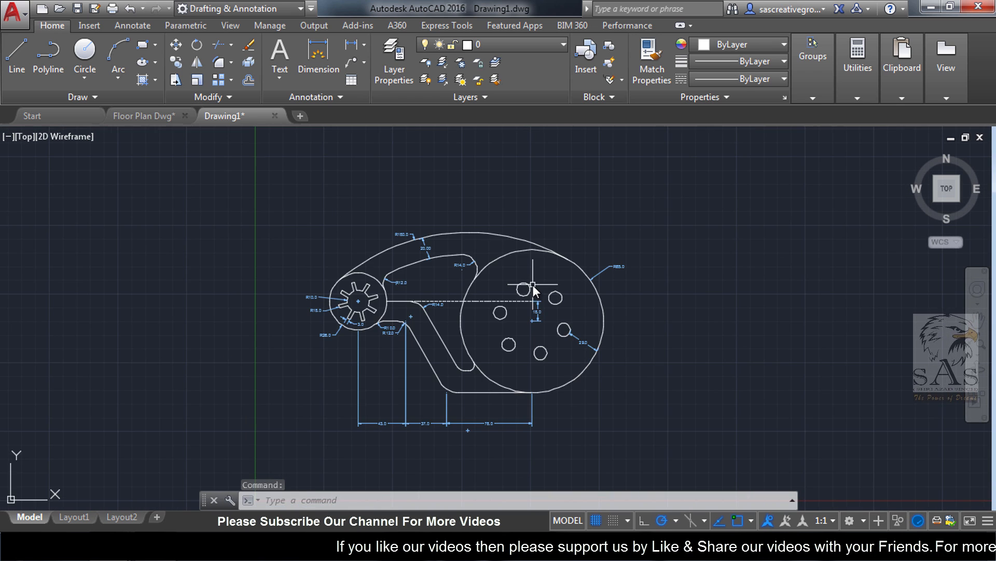
{"action": "middle_click_drag", "start_coordinate": [523, 293], "coordinate": [438, 270]}
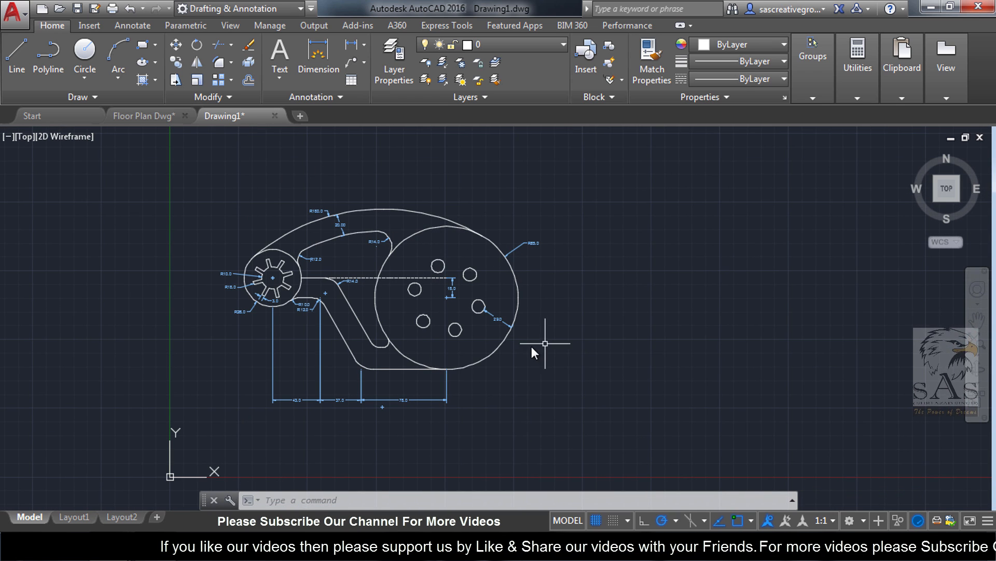
{"action": "left_click", "coordinate": [112, 9]}
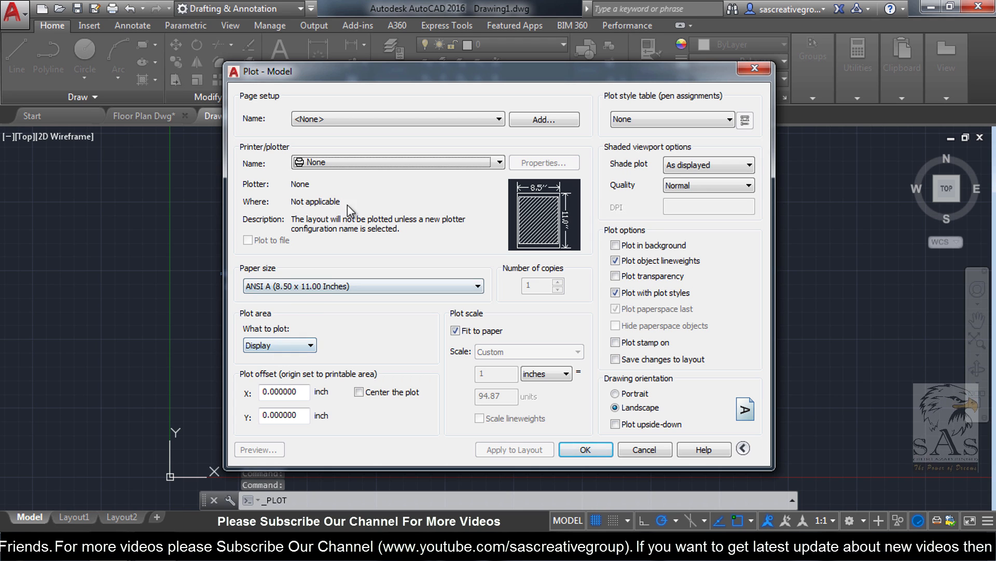
{"action": "left_click", "coordinate": [342, 163]}
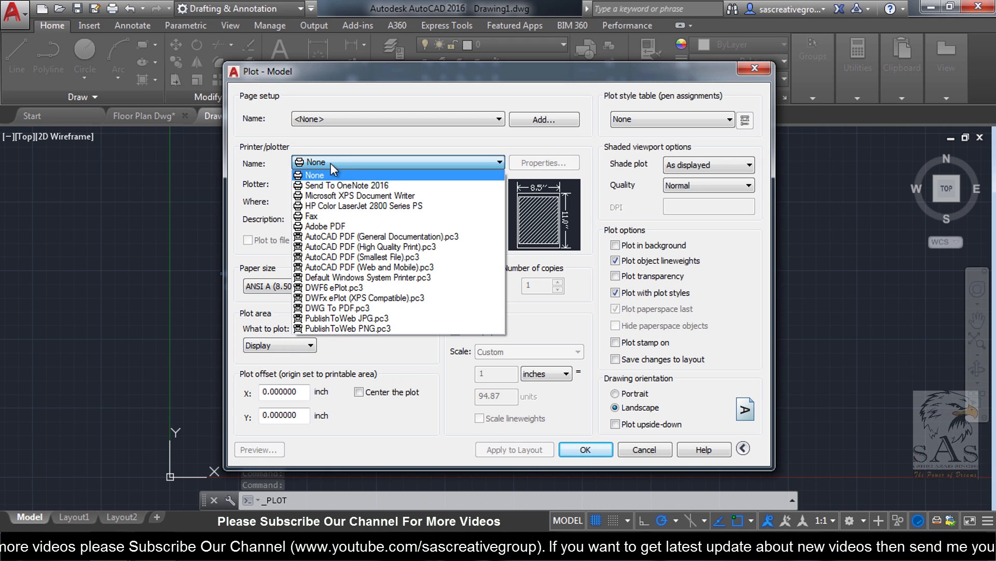
{"action": "left_click", "coordinate": [404, 308]}
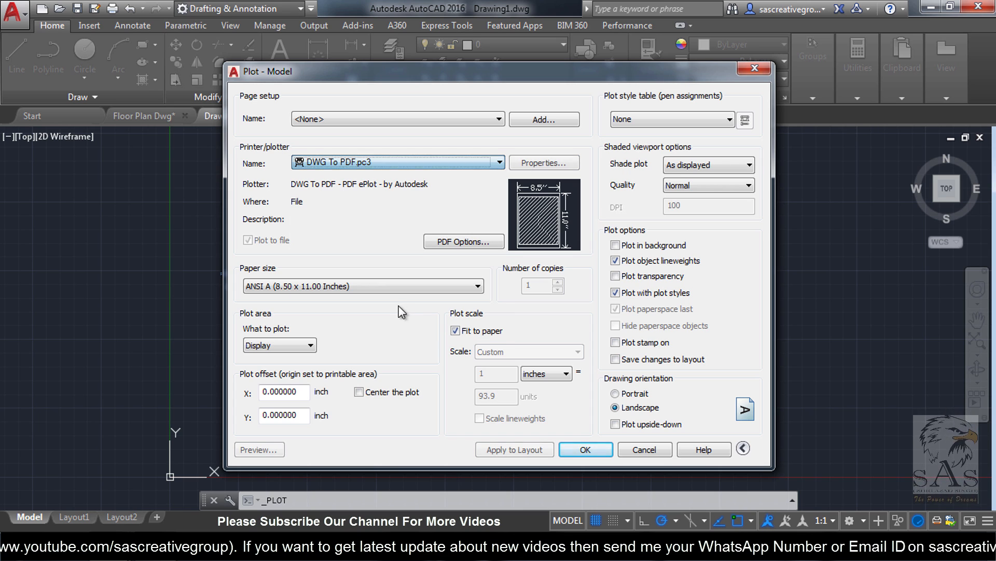
{"action": "left_click", "coordinate": [354, 287]}
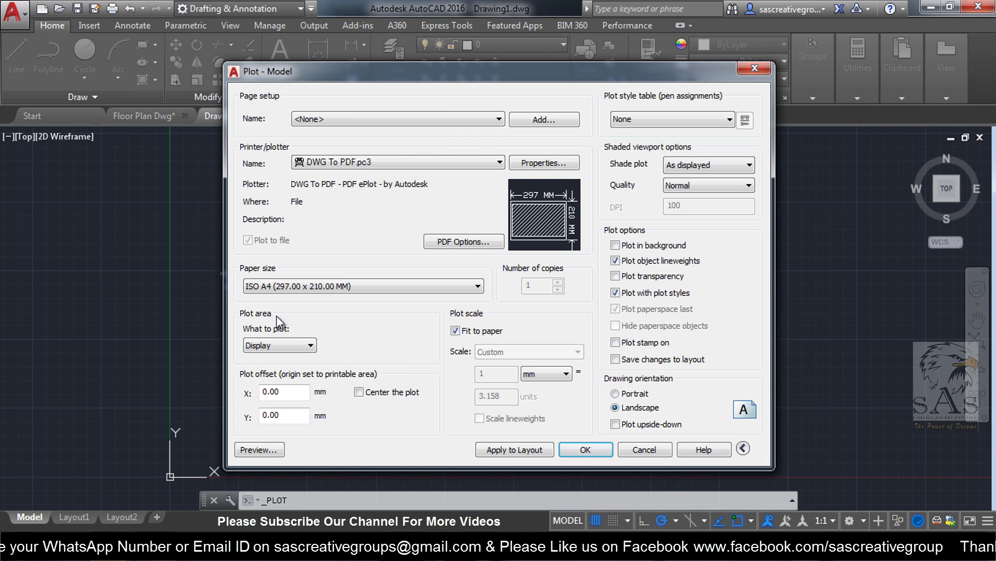
Keep the plot area at Display and examine the part's placement on the sheet in the plot preview.
{"action": "left_click", "coordinate": [303, 346]}
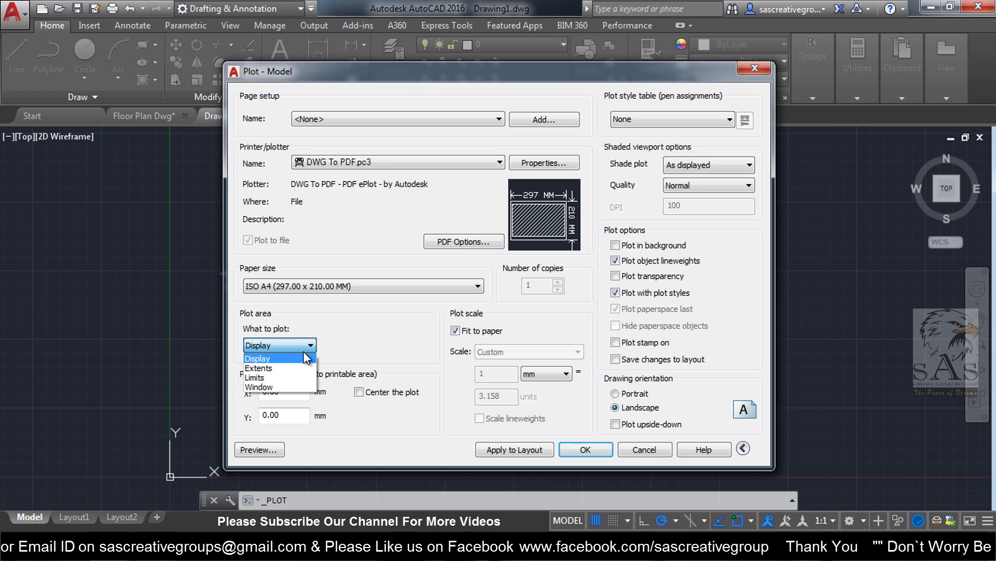
{"action": "left_click", "coordinate": [306, 359]}
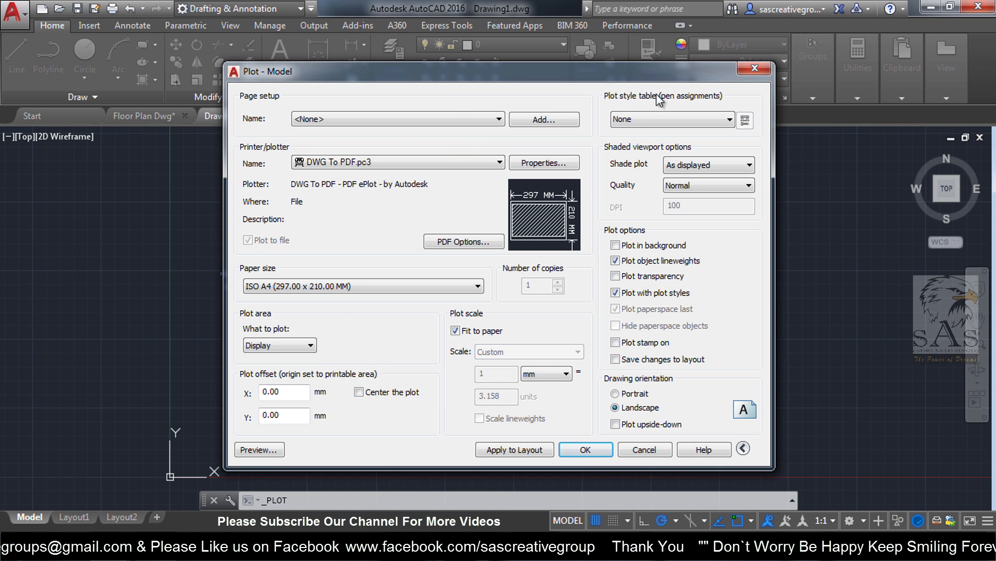
{"action": "mouse_move", "coordinate": [421, 78]}
{"action": "left_mouse_down"}
{"action": "mouse_move", "coordinate": [832, 88]}
{"action": "mouse_move", "coordinate": [767, 87]}
{"action": "left_mouse_up"}
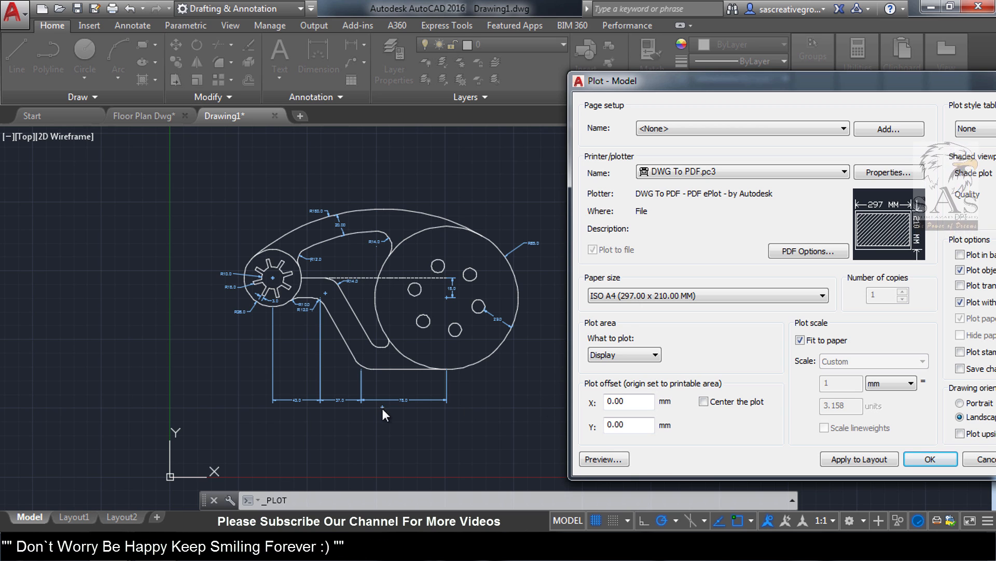
{"action": "left_click", "coordinate": [604, 459]}
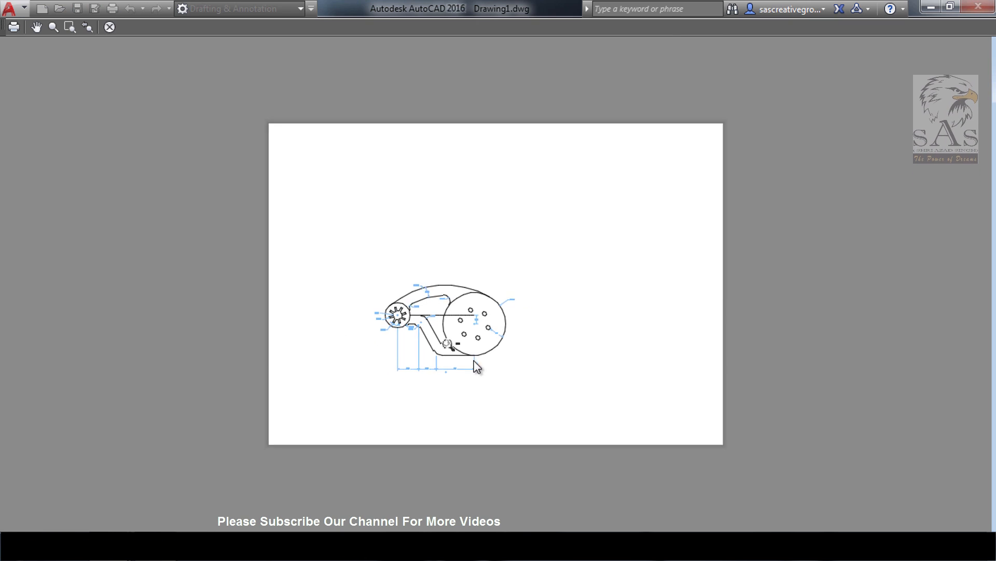
{"action": "mouse_move", "coordinate": [474, 361]}
{"action": "left_mouse_down"}
{"action": "mouse_move", "coordinate": [392, 232]}
{"action": "mouse_move", "coordinate": [106, 1]}
{"action": "left_mouse_up"}
{"action": "mouse_move", "coordinate": [405, 390]}
{"action": "left_mouse_down"}
{"action": "mouse_move", "coordinate": [130, 166]}
{"action": "mouse_move", "coordinate": [131, 175]}
{"action": "left_mouse_up"}
{"action": "scroll", "coordinate": [436, 444], "scroll_direction": "down", "scroll_amount": 2}
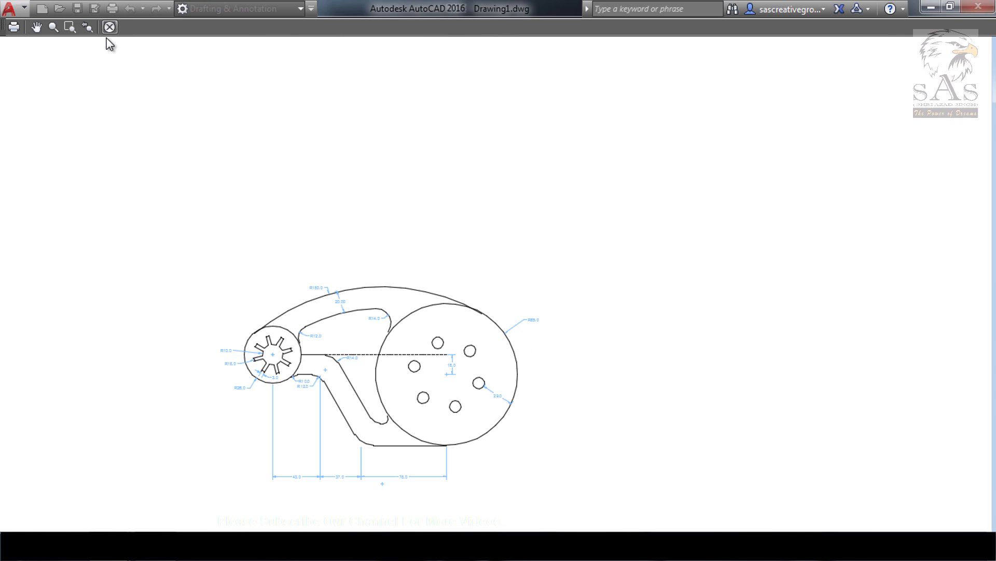
{"action": "left_click", "coordinate": [109, 27]}
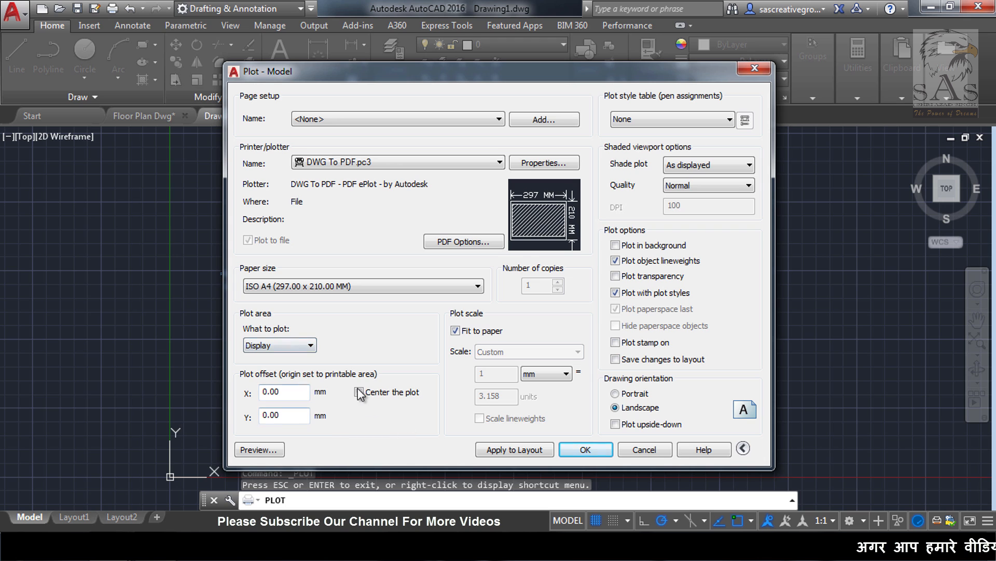
Center the plot on the sheet and check it in the plot preview.
{"action": "left_click", "coordinate": [359, 392]}
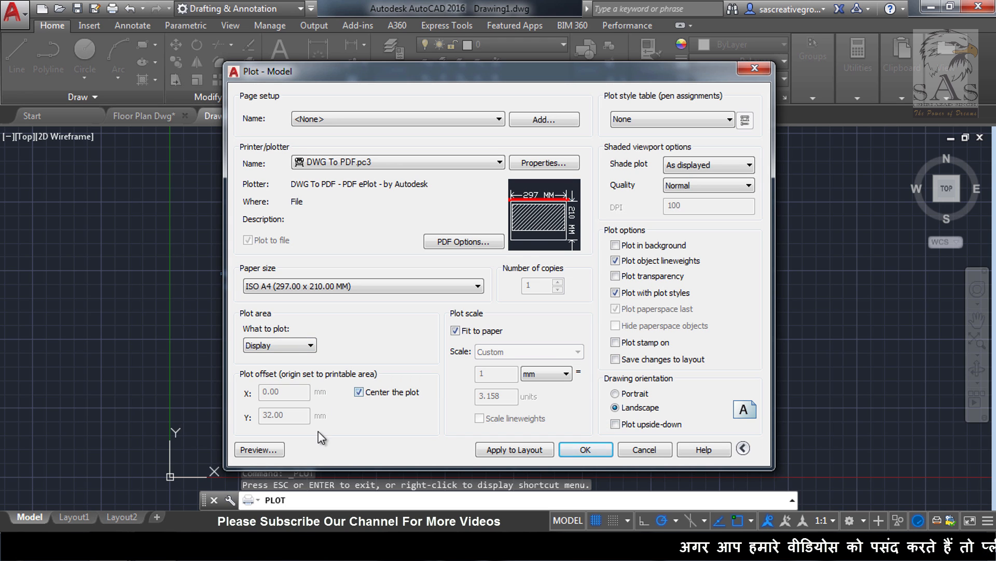
{"action": "left_click", "coordinate": [271, 449]}
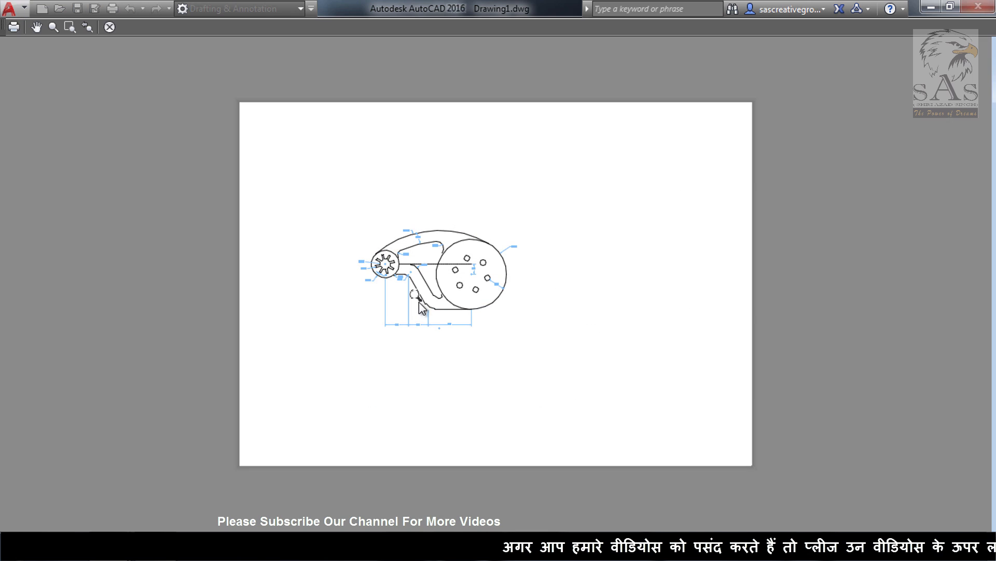
{"action": "left_click", "coordinate": [110, 27]}
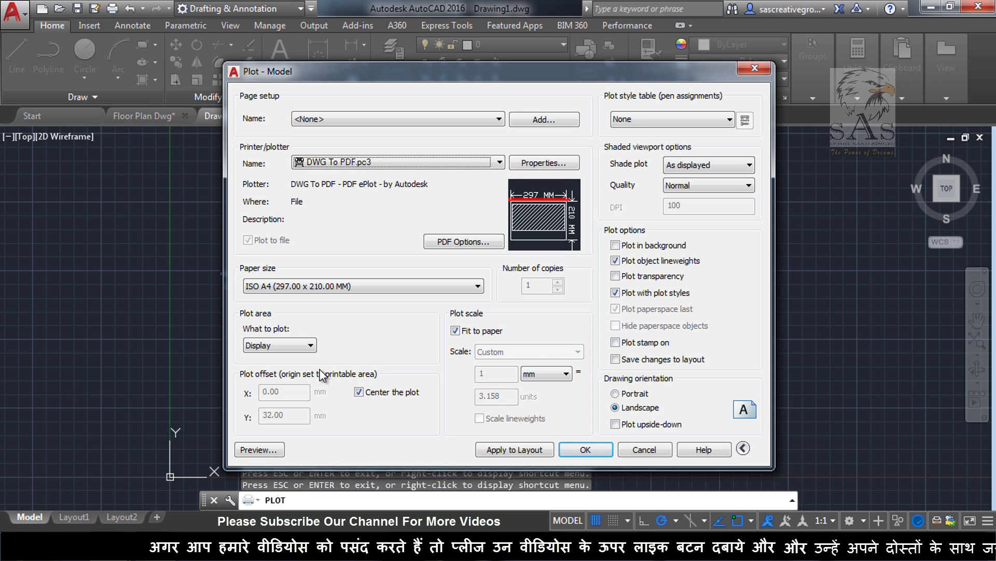
Set the plot area to Extents and check the sheet in the plot preview.
{"action": "left_click", "coordinate": [289, 345]}
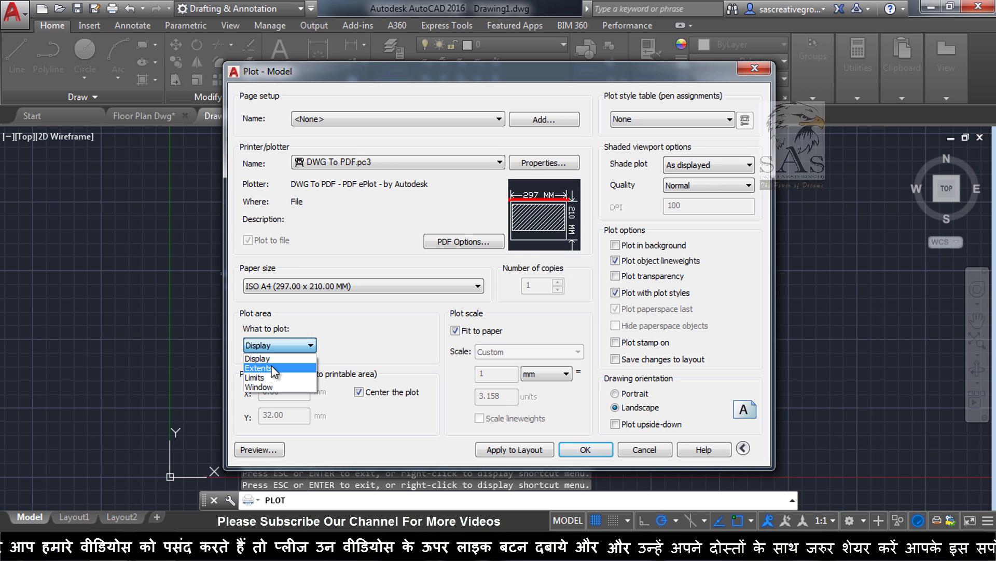
{"action": "left_click", "coordinate": [300, 370]}
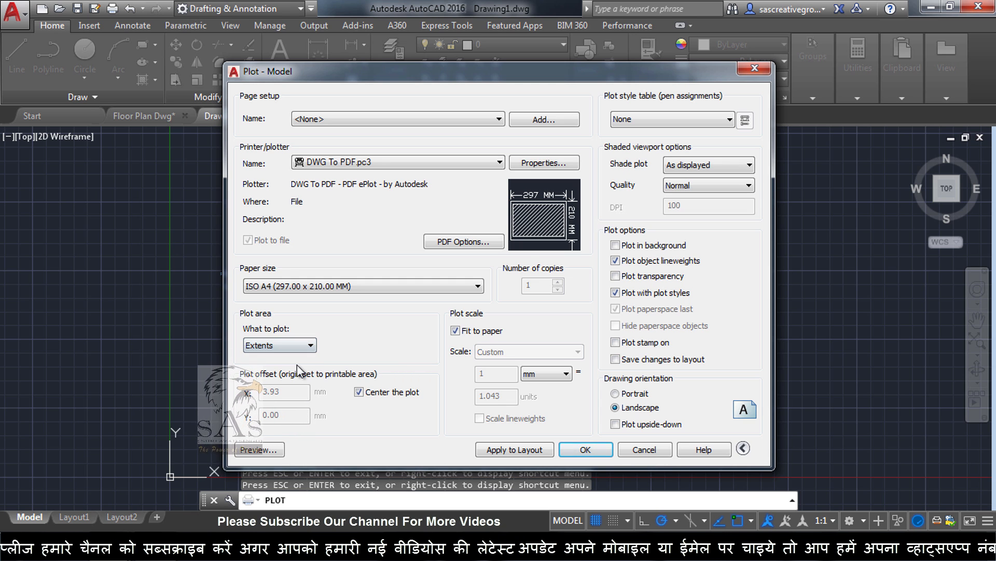
{"action": "left_click", "coordinate": [260, 450]}
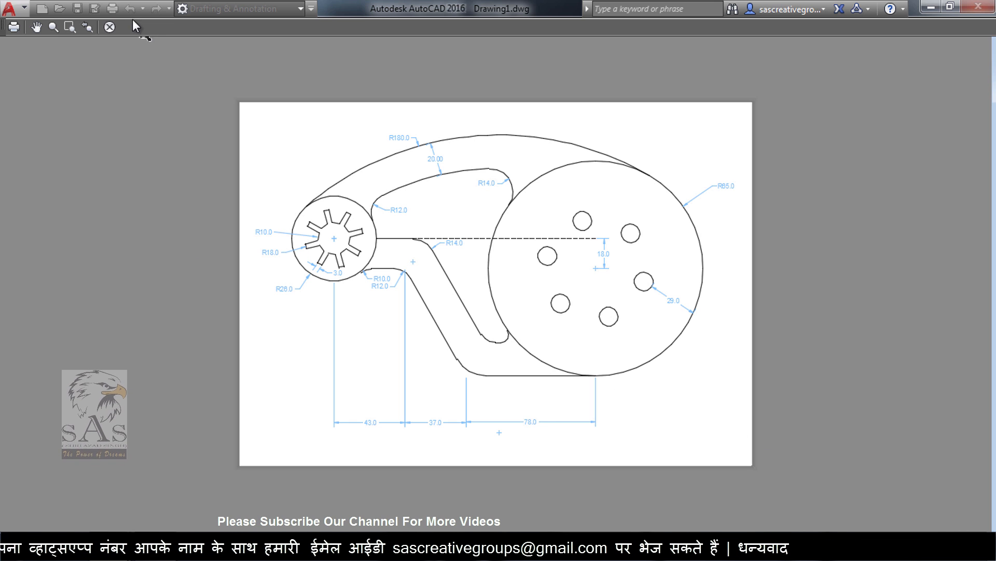
{"action": "left_click", "coordinate": [110, 27]}
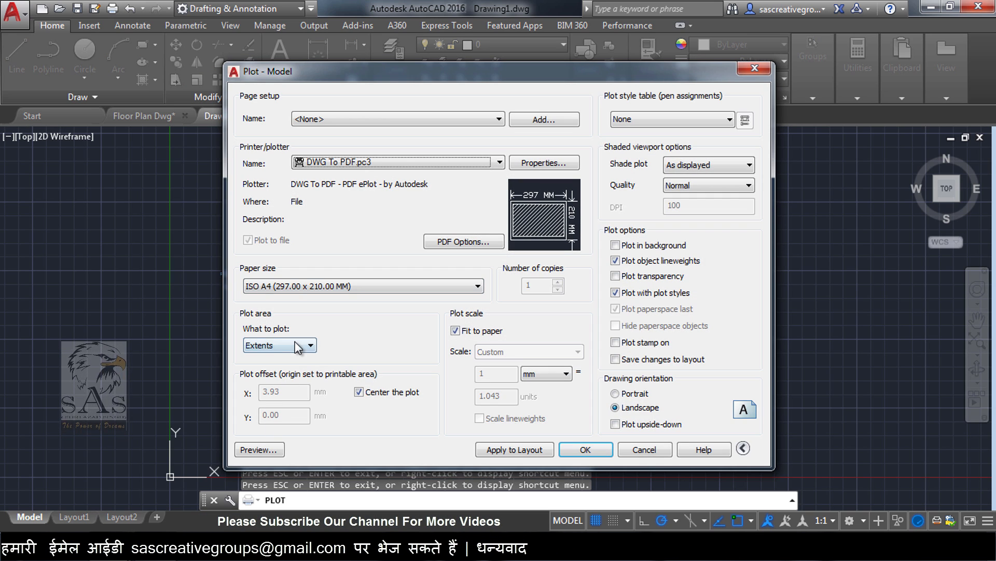
Set the plot area to Limits and check the sheet in the plot preview.
{"action": "left_click", "coordinate": [298, 346]}
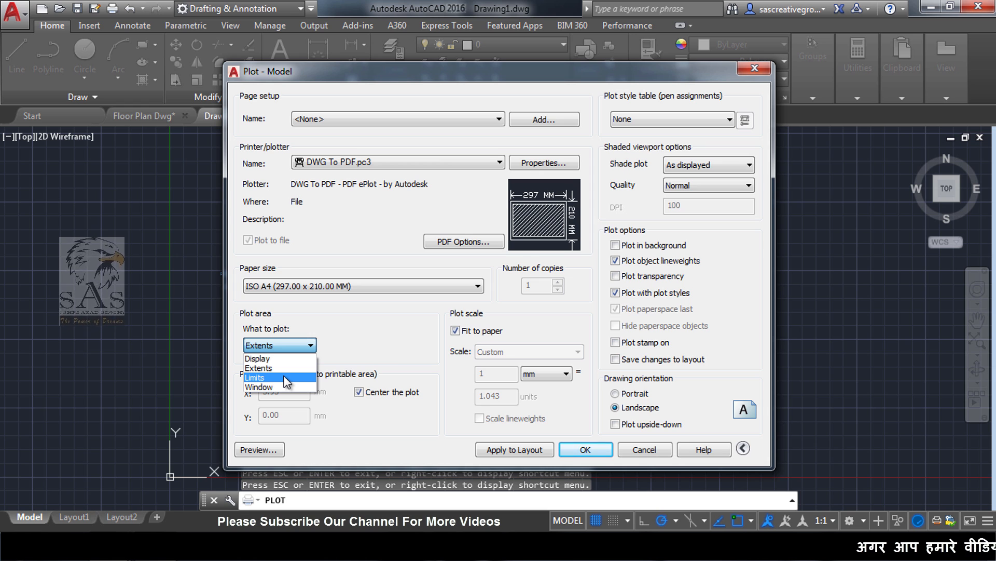
{"action": "left_click", "coordinate": [285, 378]}
{"action": "left_click", "coordinate": [259, 449]}
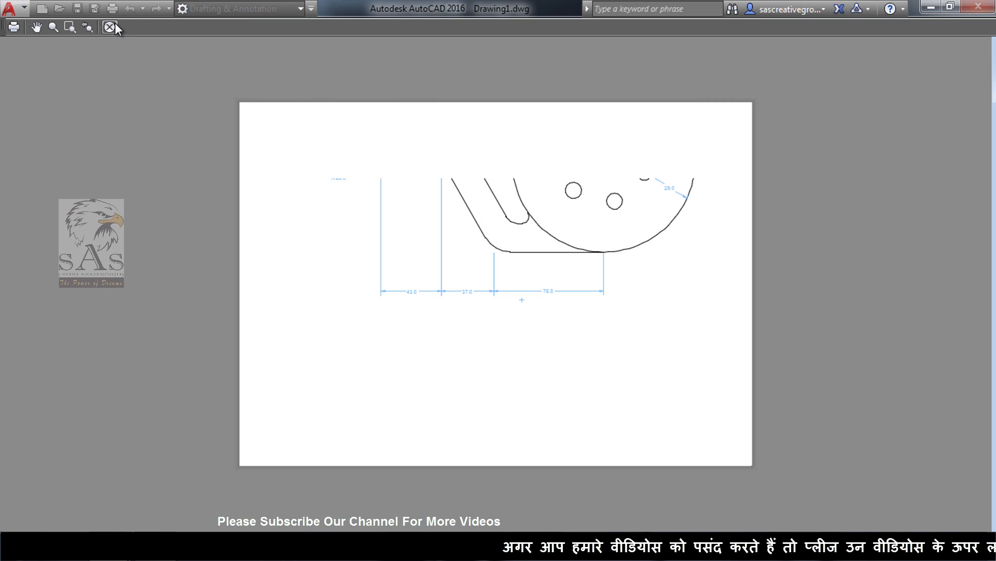
{"action": "left_click", "coordinate": [109, 27]}
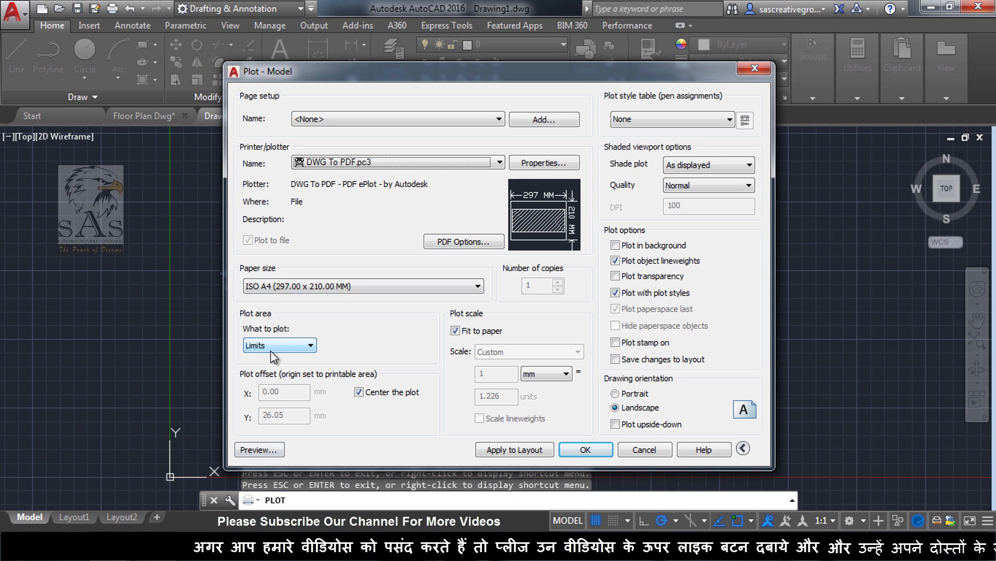
Set the plot area to a Window from the large circle's center past its lower-right quarter and preview it.
{"action": "left_click", "coordinate": [271, 348]}
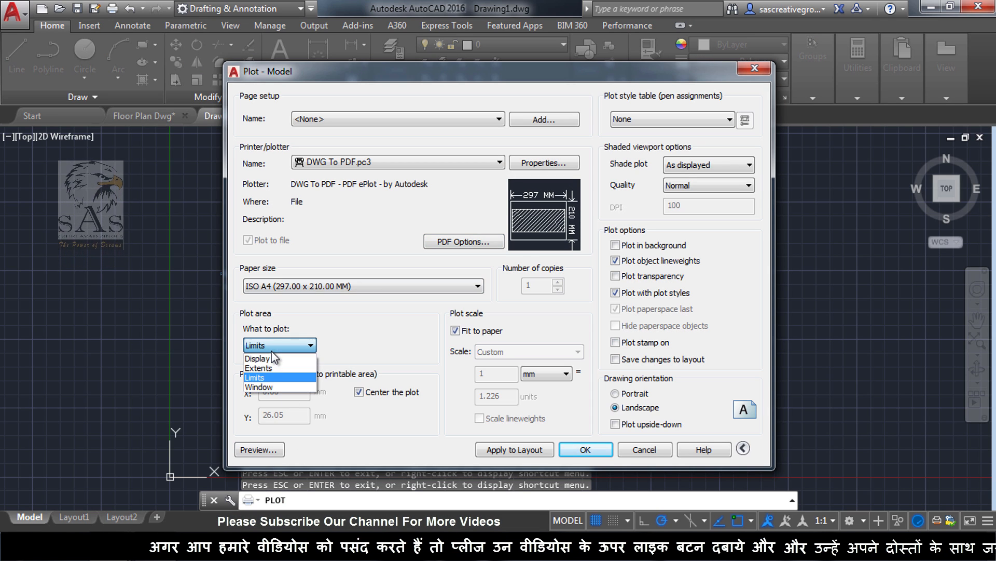
{"action": "left_click", "coordinate": [276, 386]}
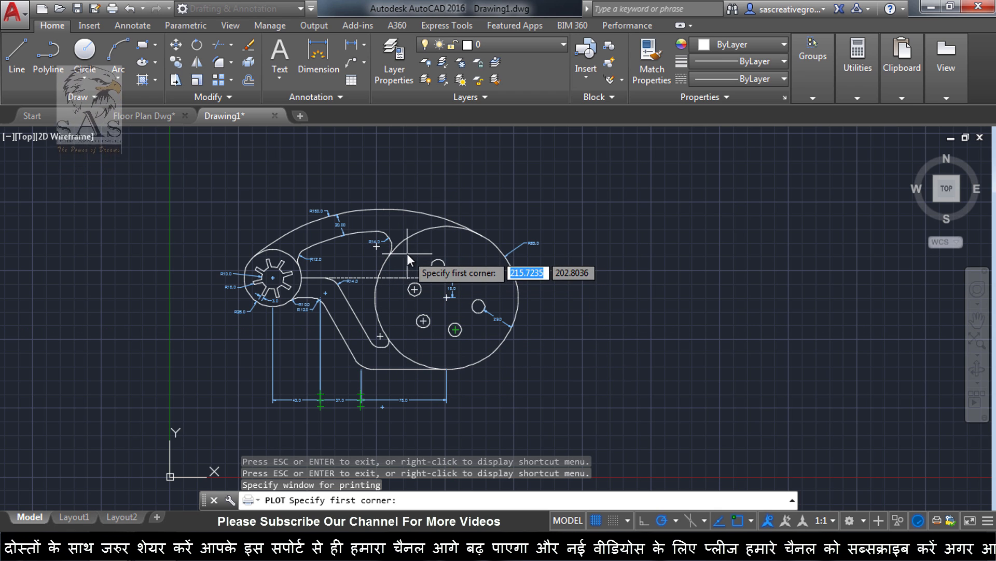
{"action": "left_click", "coordinate": [447, 297]}
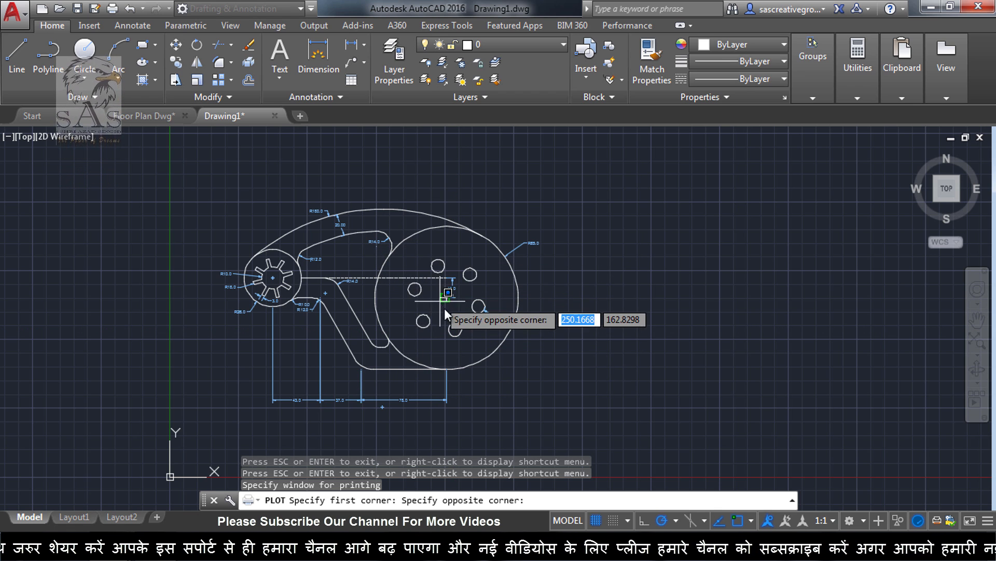
{"action": "left_click", "coordinate": [541, 375]}
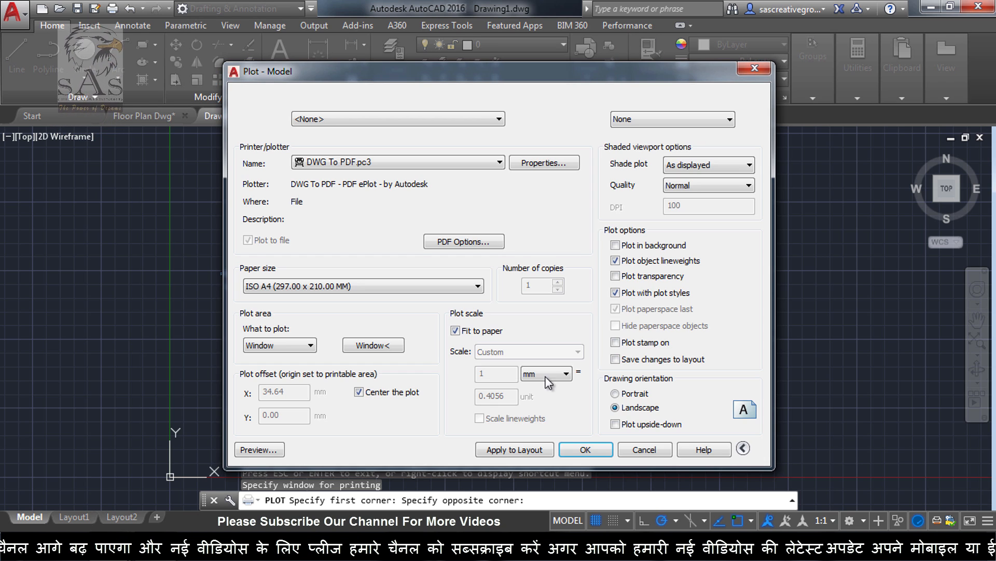
{"action": "left_click", "coordinate": [274, 453]}
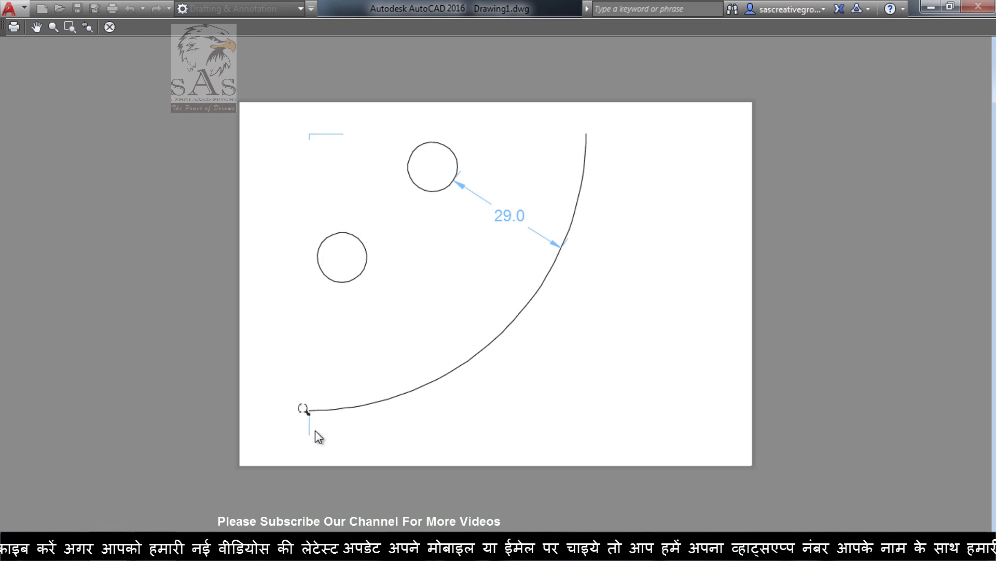
{"action": "left_click", "coordinate": [101, 27]}
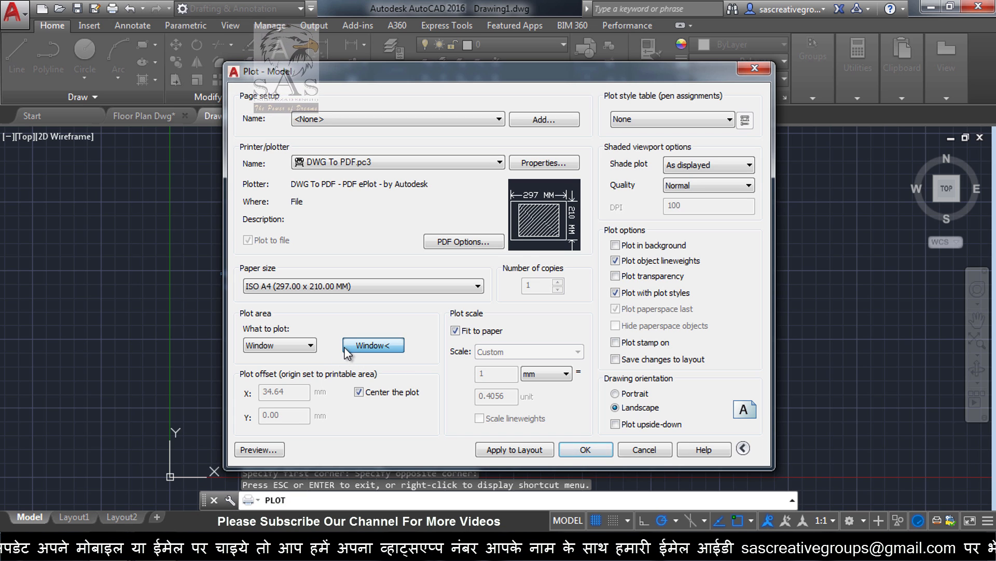
Redefine the plot window around the whole dimensioned part and check it in the plot preview.
{"action": "left_click", "coordinate": [361, 348]}
{"action": "left_click", "coordinate": [188, 178]}
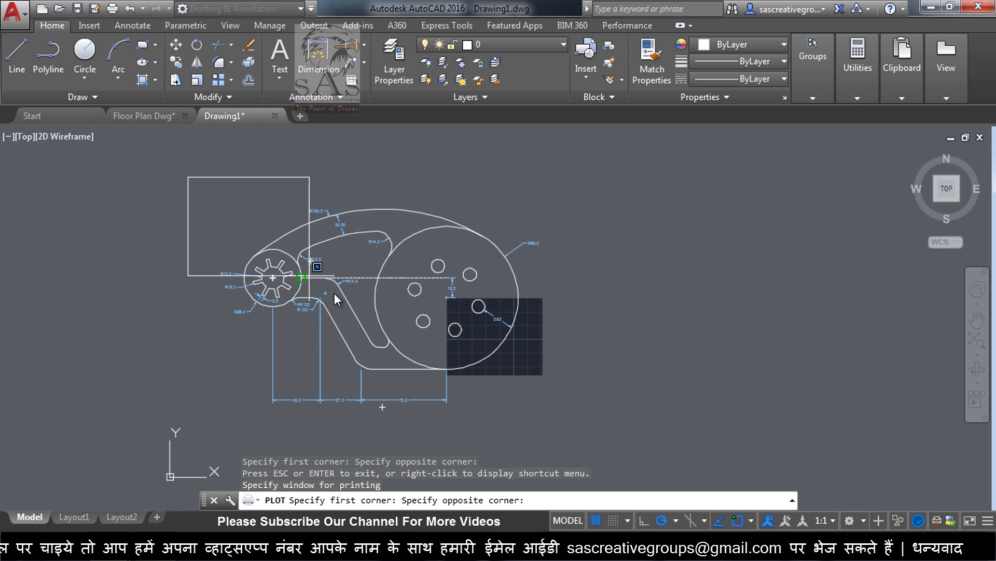
{"action": "left_click", "coordinate": [571, 419]}
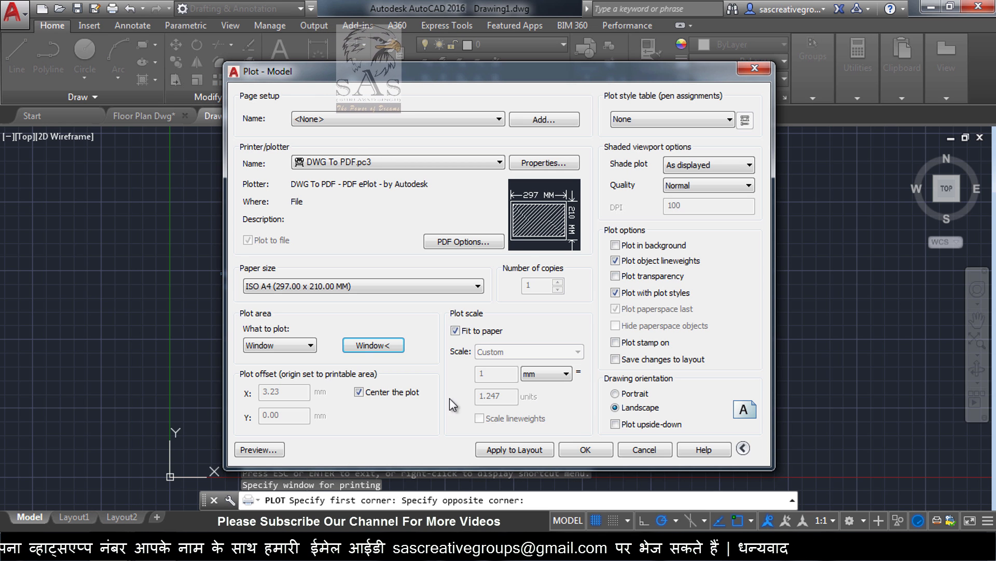
{"action": "left_click", "coordinate": [268, 453]}
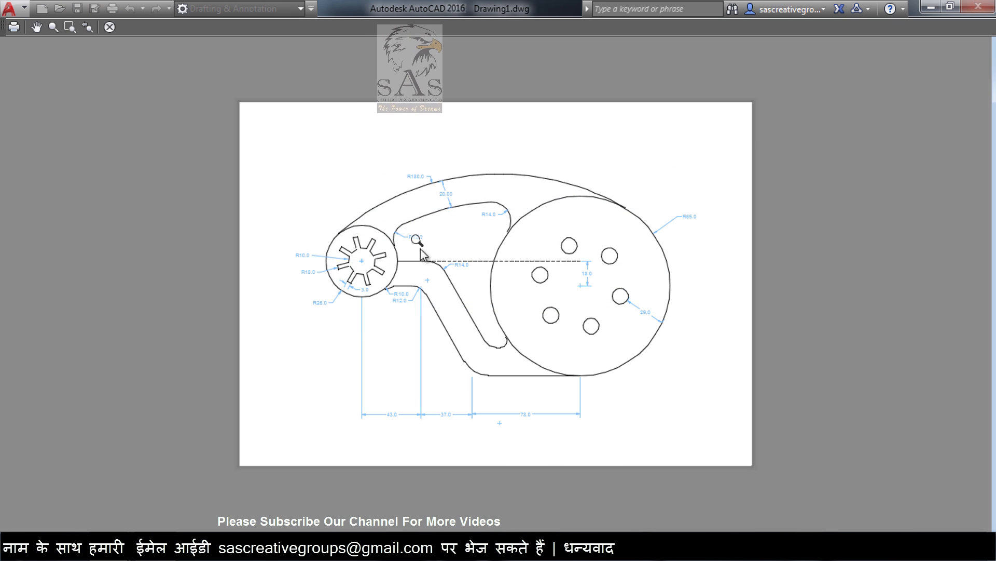
{"action": "left_click", "coordinate": [110, 28]}
Keep the Window plot area, turn off Fit to paper to view the custom scale fields and restore it.
{"action": "left_click", "coordinate": [279, 345]}
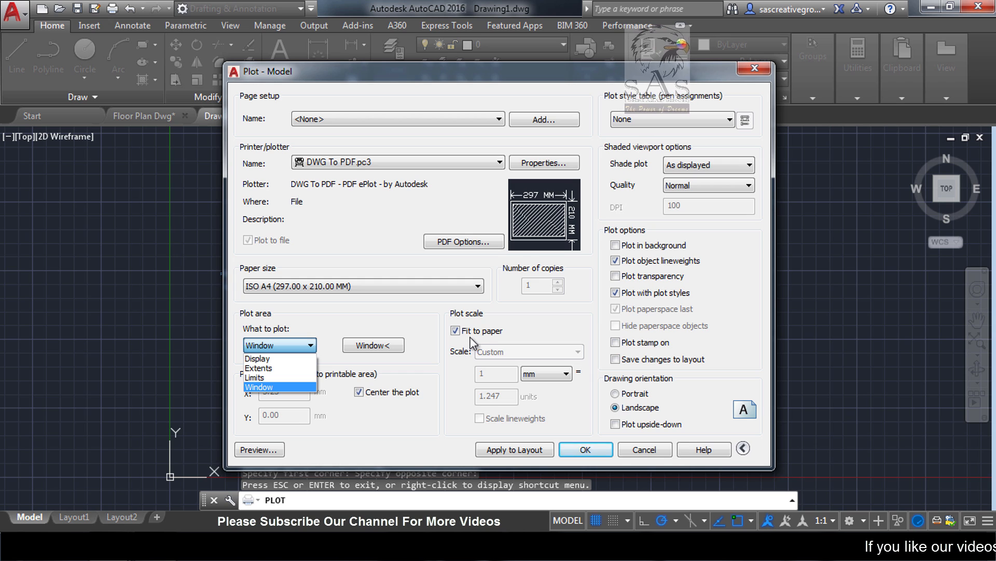
{"action": "left_click", "coordinate": [495, 358]}
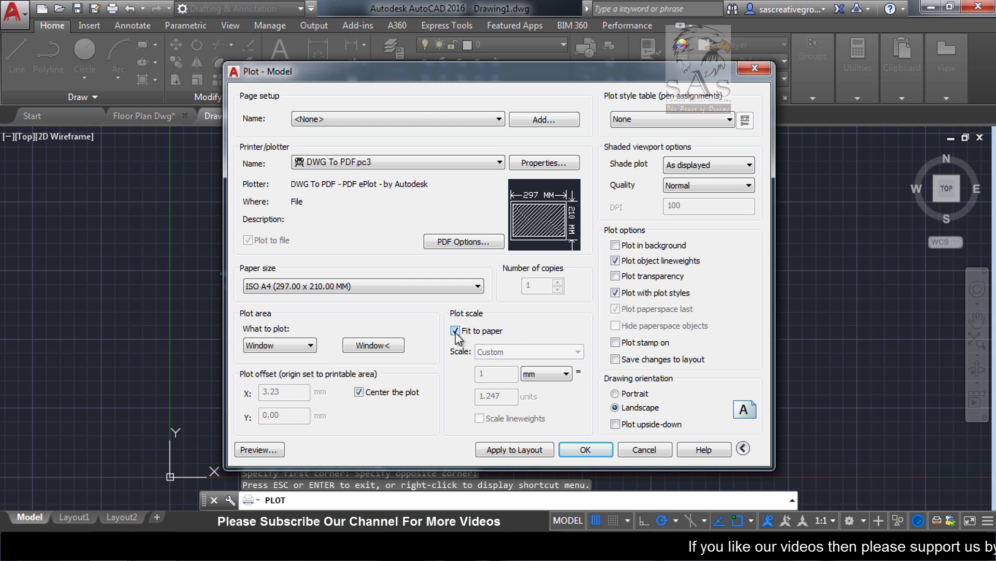
{"action": "left_click", "coordinate": [456, 331]}
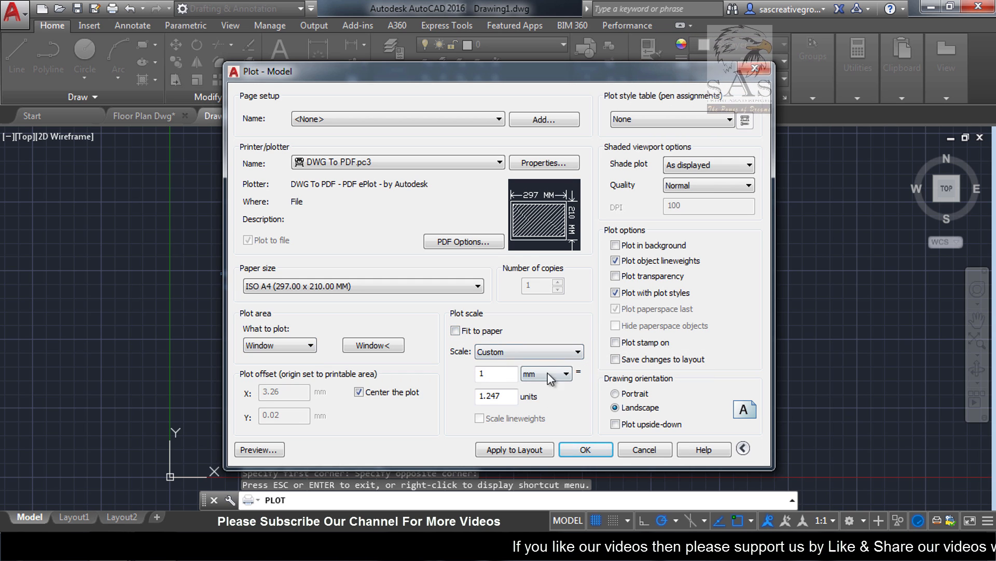
{"action": "left_click", "coordinate": [456, 331]}
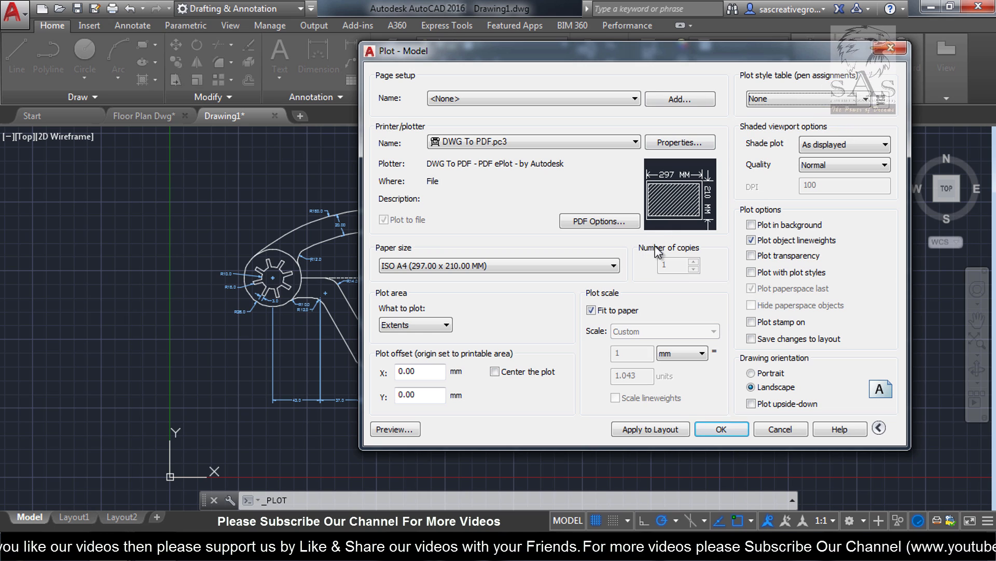
Assign the monochrome.ctb plot style table without applying it to all layouts and inspect the part in the plot preview.
{"action": "left_click", "coordinate": [791, 103]}
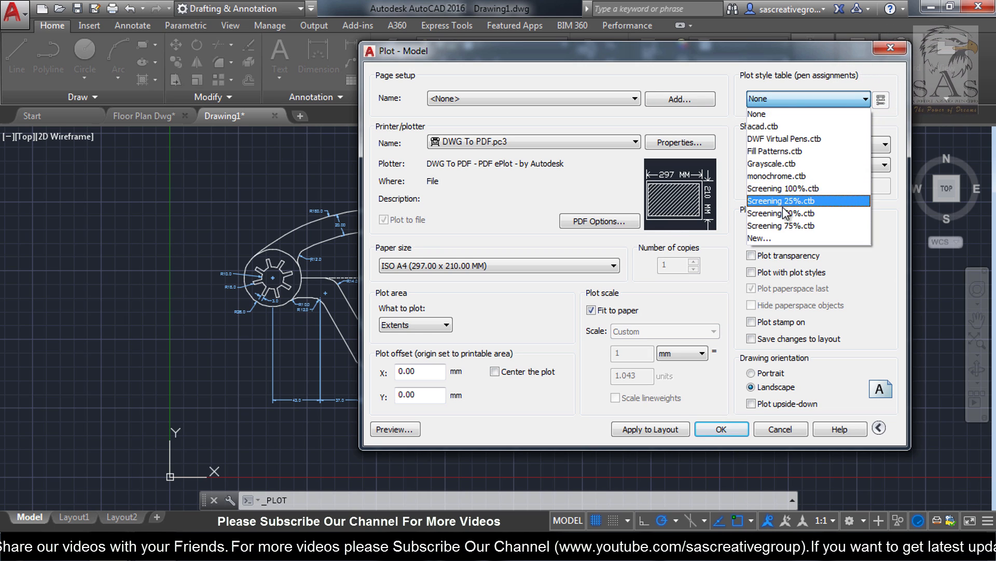
{"action": "left_click", "coordinate": [802, 177]}
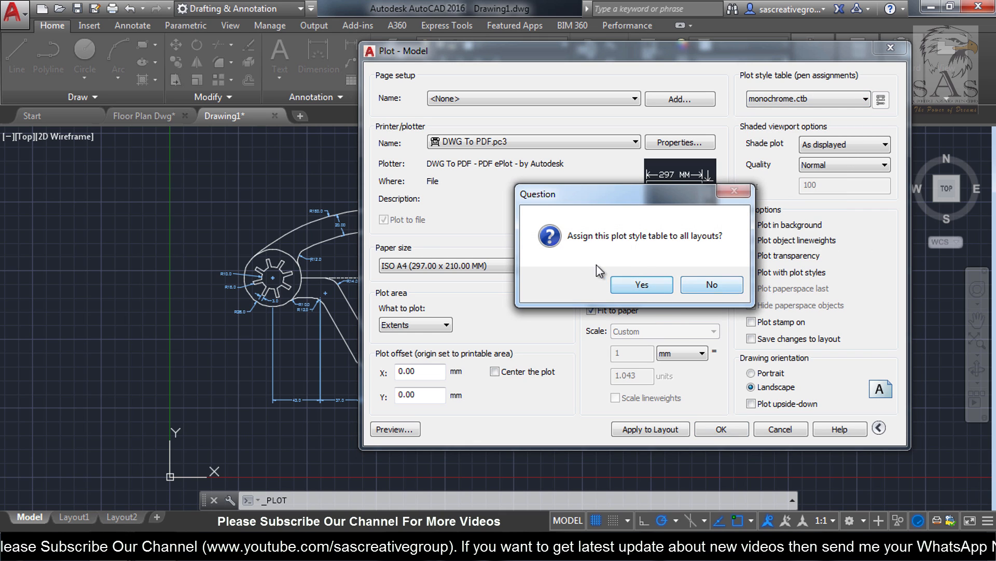
{"action": "left_click", "coordinate": [706, 286]}
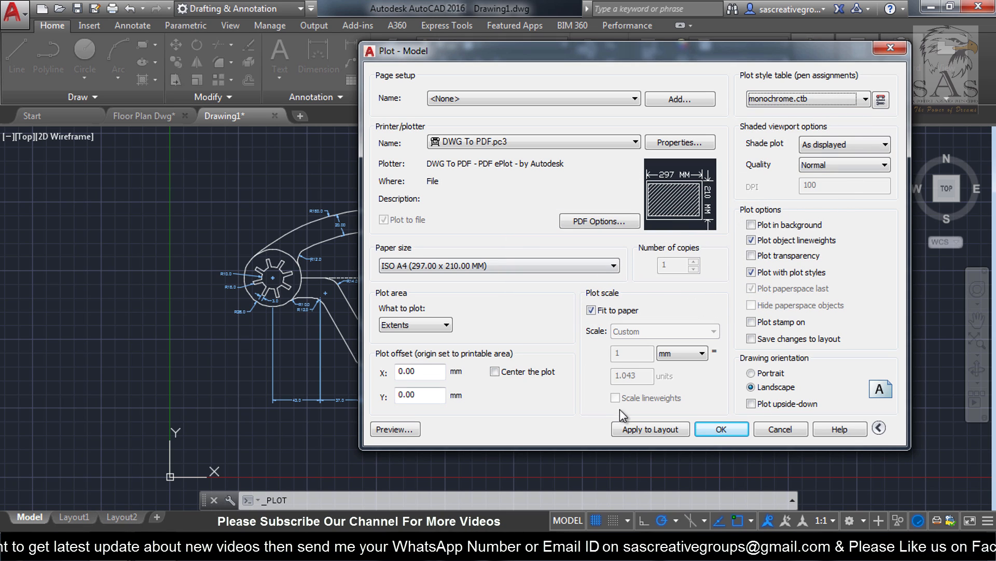
{"action": "left_click", "coordinate": [393, 427]}
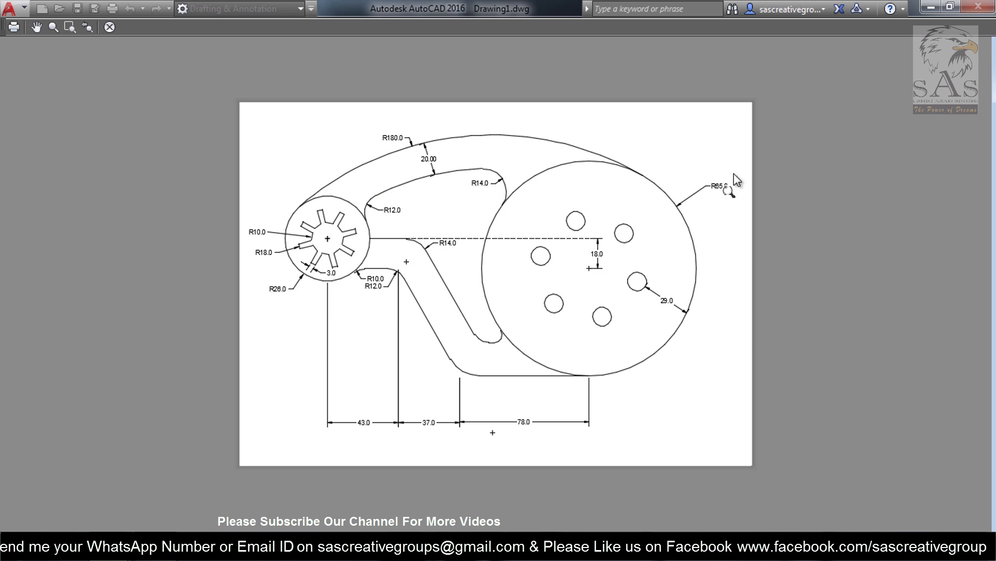
{"action": "left_click_drag", "start_coordinate": [734, 173], "coordinate": [291, 171]}
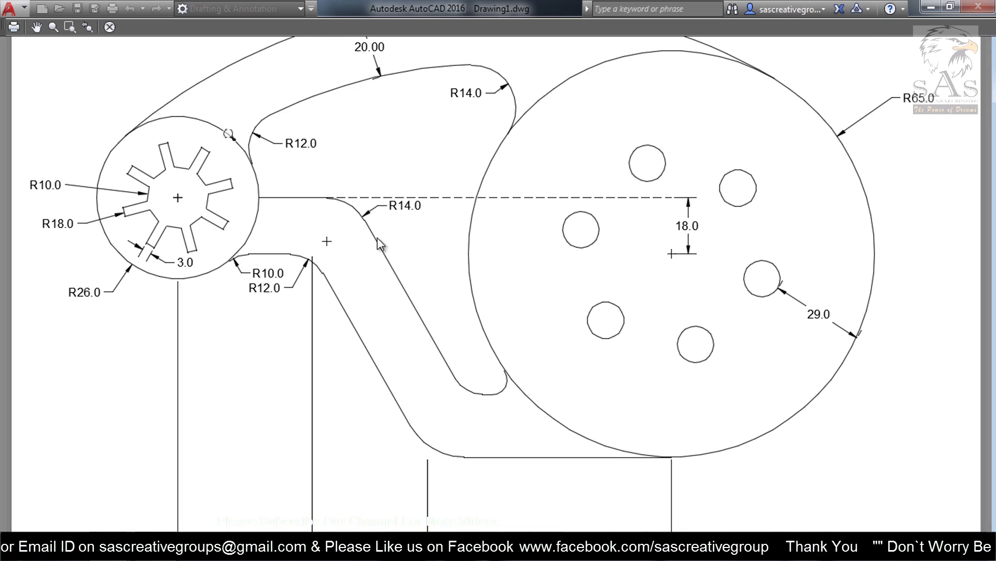
{"action": "left_click_drag", "start_coordinate": [447, 255], "coordinate": [344, 138]}
{"action": "left_click_drag", "start_coordinate": [448, 265], "coordinate": [499, 358]}
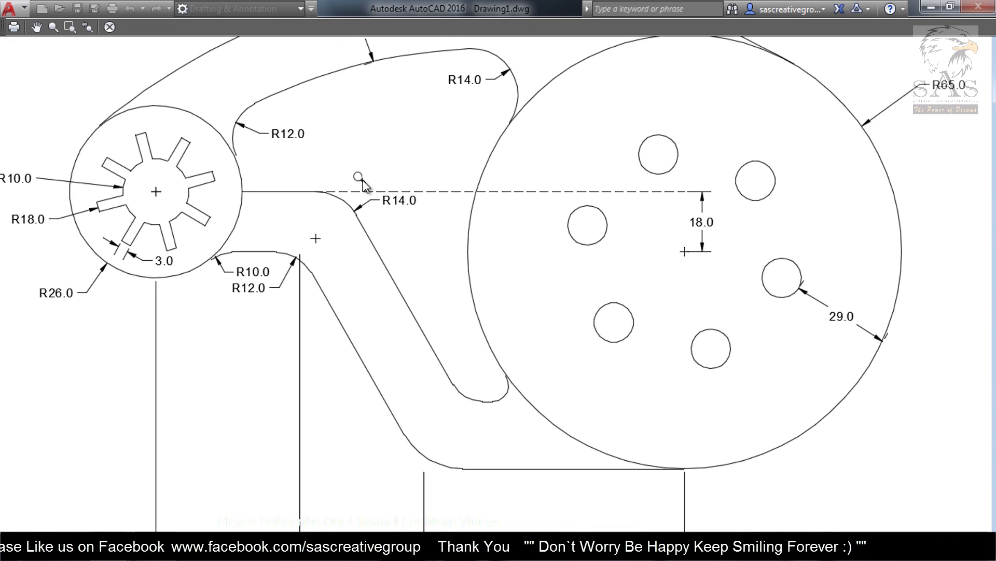
{"action": "left_click_drag", "start_coordinate": [362, 178], "coordinate": [555, 329]}
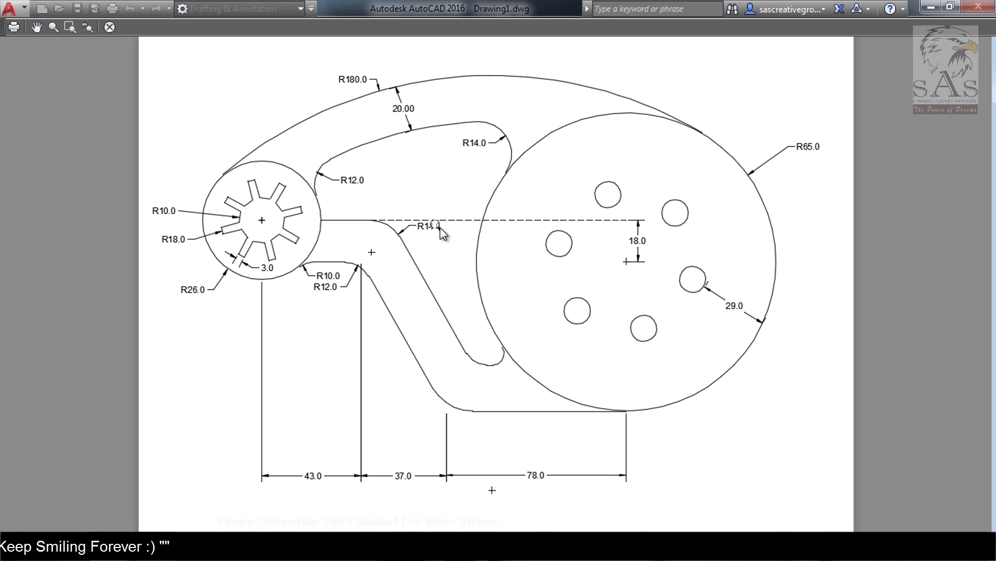
{"action": "left_click", "coordinate": [108, 28]}
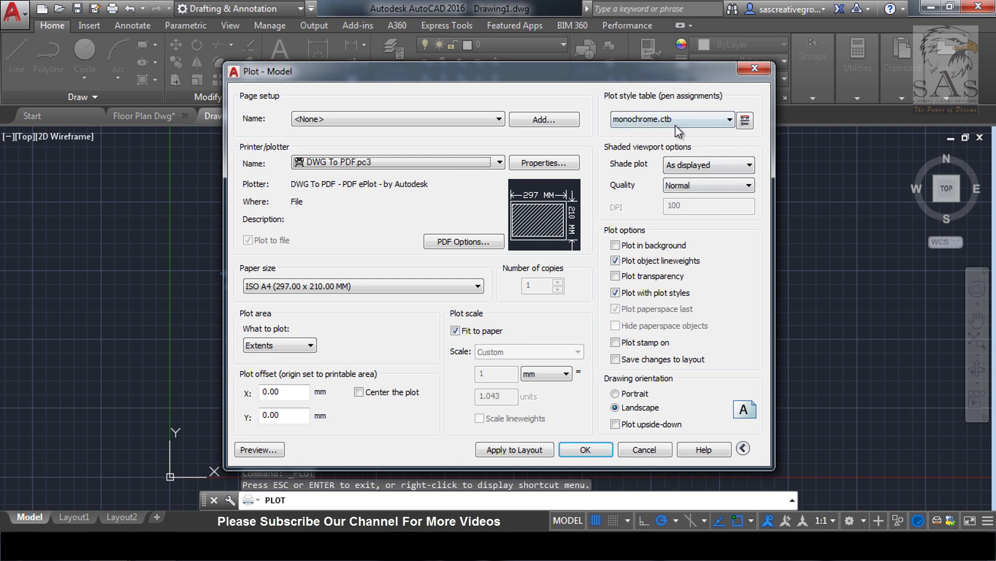
Set the plot style table to acad.ctb and inspect the dimensioned part in the plot preview.
{"action": "left_click", "coordinate": [678, 122]}
{"action": "left_click", "coordinate": [661, 148]}
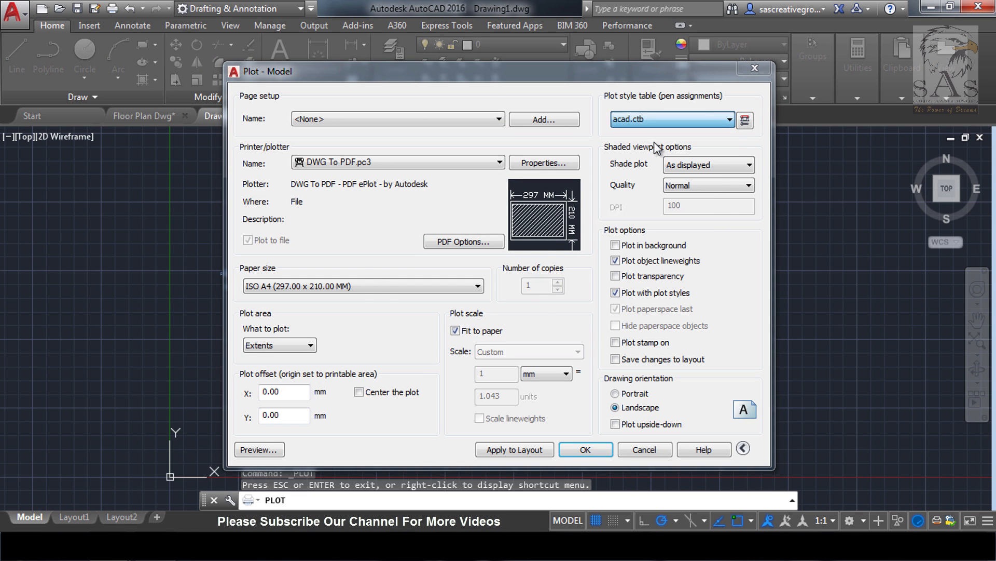
{"action": "left_click", "coordinate": [571, 305]}
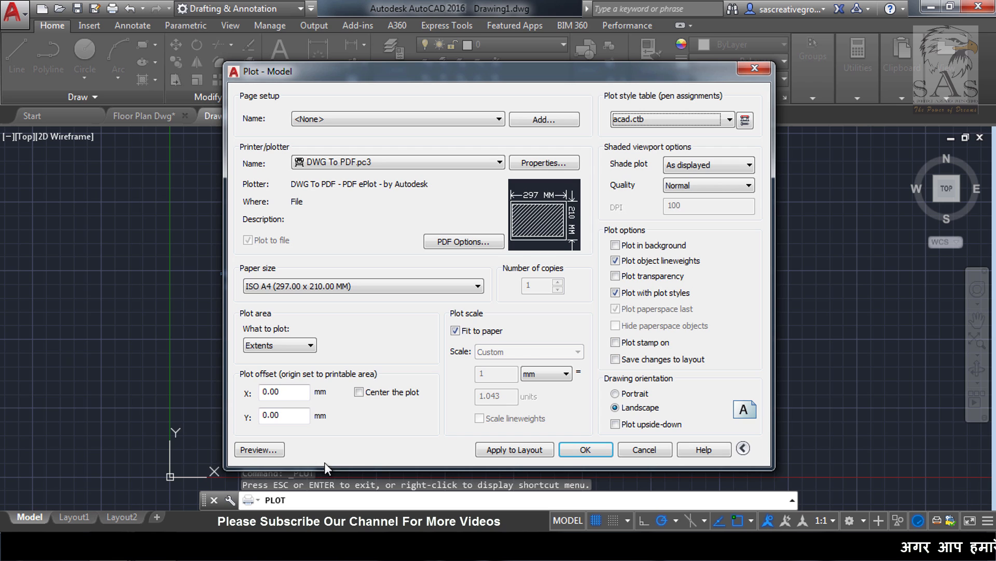
{"action": "left_click", "coordinate": [260, 450]}
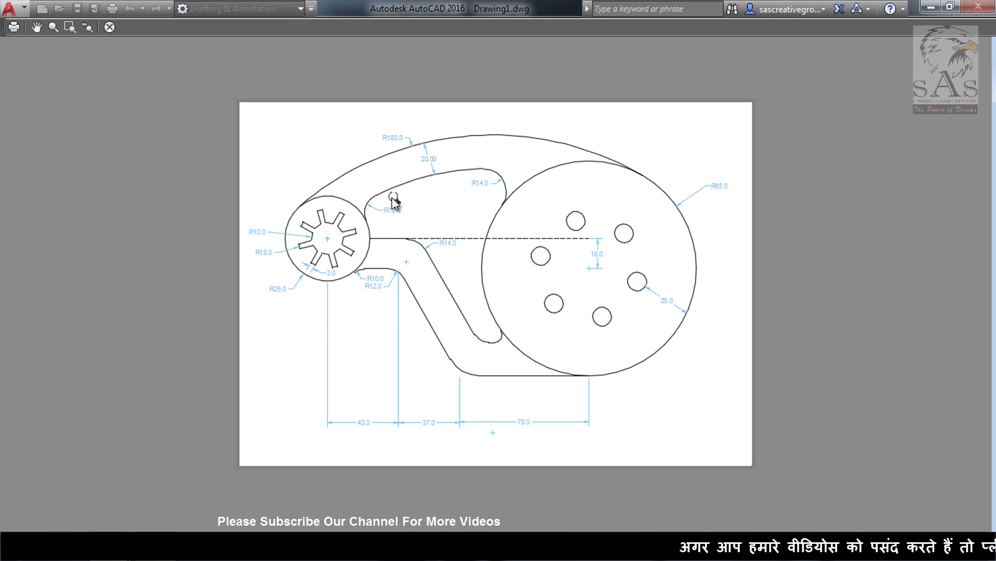
{"action": "mouse_move", "coordinate": [393, 200]}
{"action": "left_mouse_down"}
{"action": "mouse_move", "coordinate": [596, 400]}
{"action": "mouse_move", "coordinate": [483, 317]}
{"action": "mouse_move", "coordinate": [428, 193]}
{"action": "left_mouse_up"}
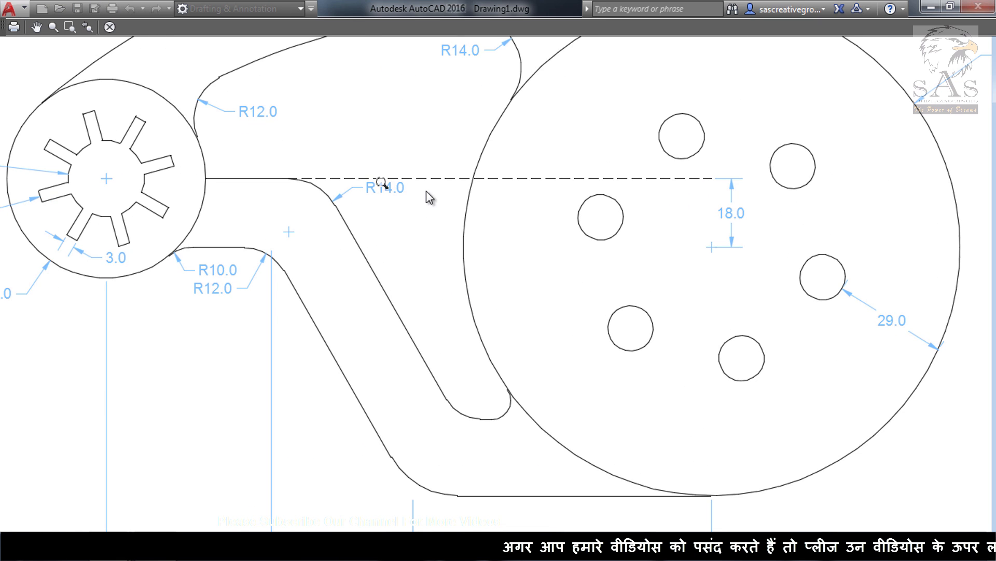
{"action": "left_click", "coordinate": [109, 27]}
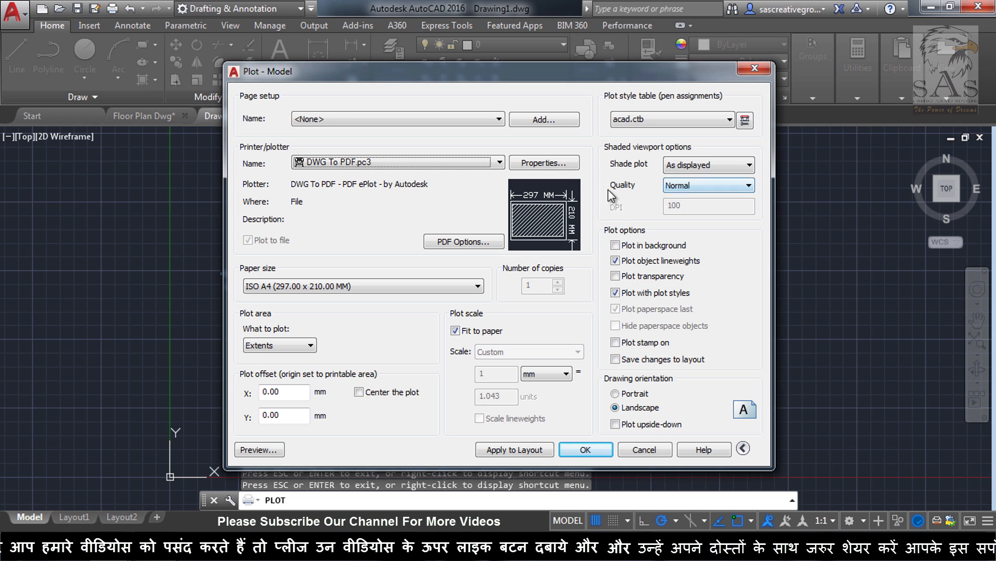
Set the shaded viewport quality to Maximum and keep the shade plot on As displayed.
{"action": "left_click", "coordinate": [687, 184]}
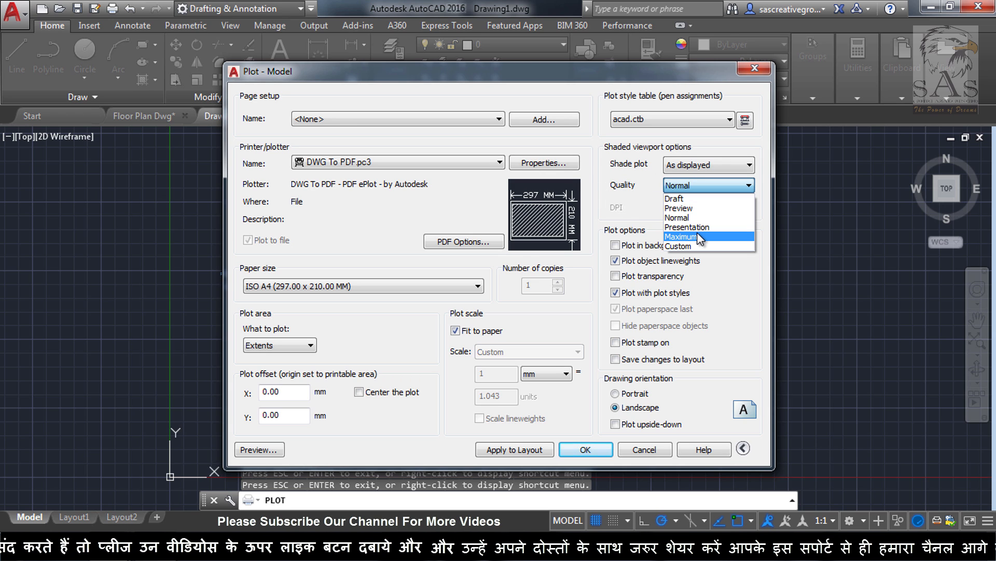
{"action": "left_click", "coordinate": [697, 235]}
{"action": "left_click", "coordinate": [686, 166]}
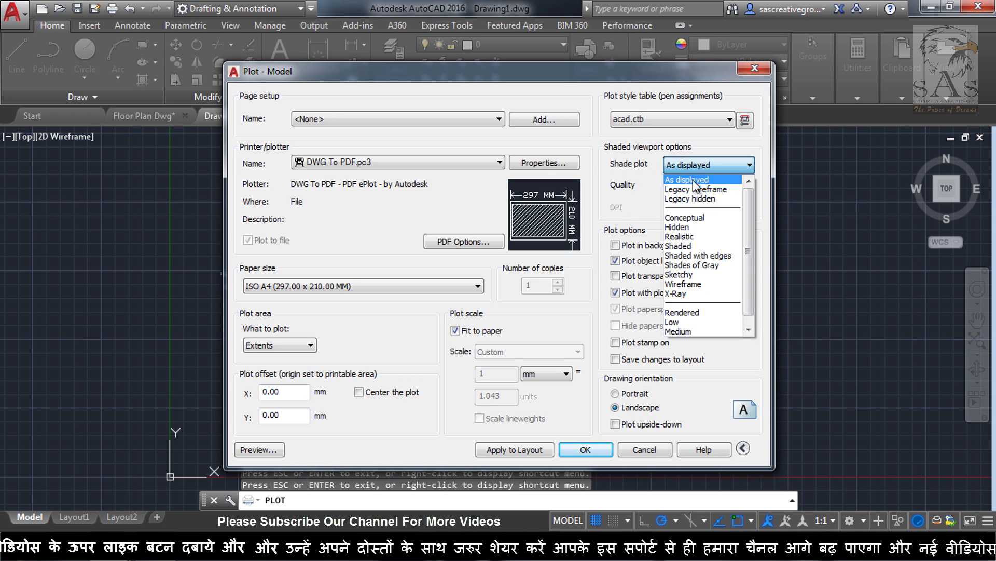
{"action": "left_click", "coordinate": [693, 180]}
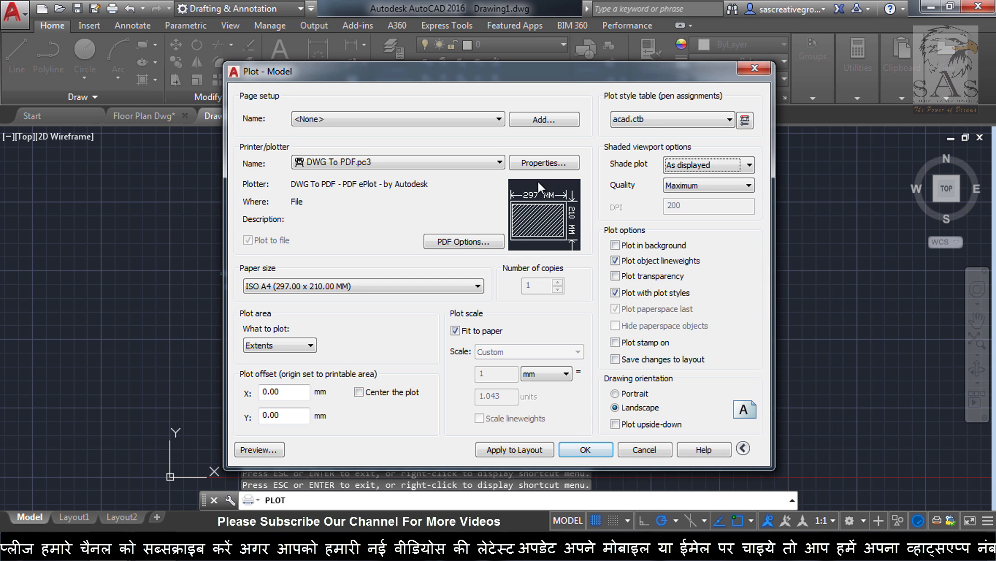
Plot the drawing to PDF, overwriting the existing e2 file in My Documents, and close the resulting PDF.
{"action": "left_click", "coordinate": [592, 450]}
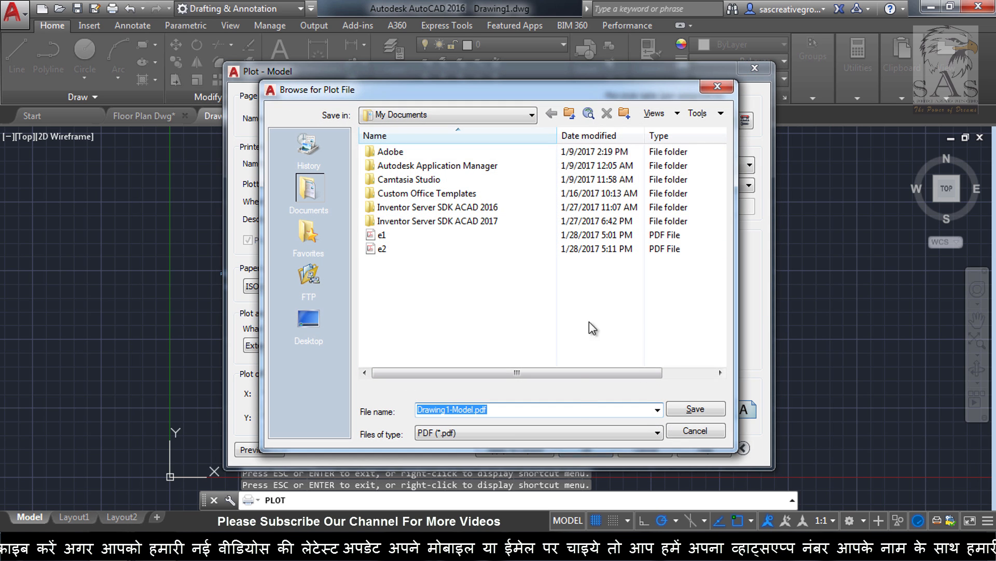
{"action": "left_click", "coordinate": [385, 249]}
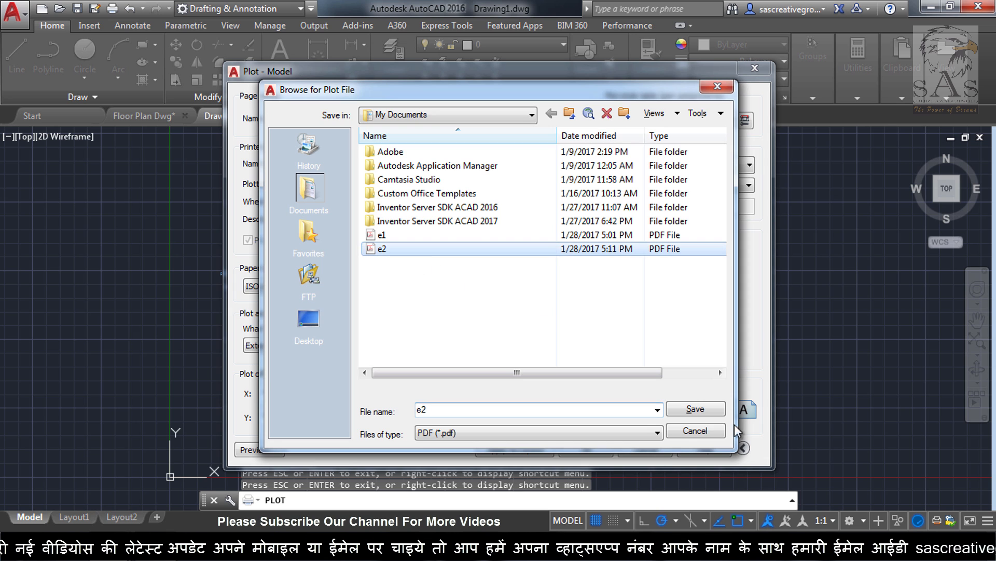
{"action": "left_click", "coordinate": [721, 415]}
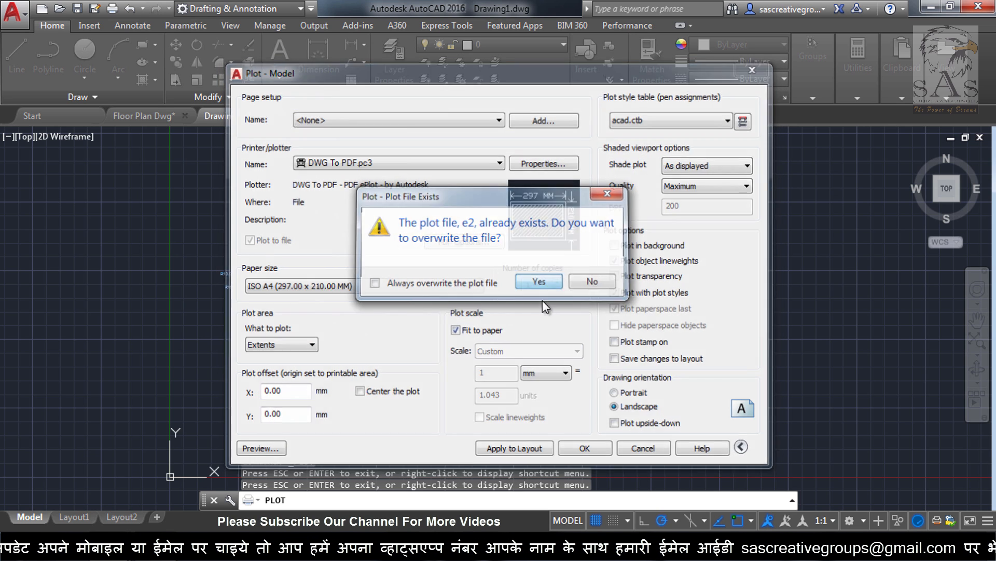
{"action": "left_click", "coordinate": [540, 282]}
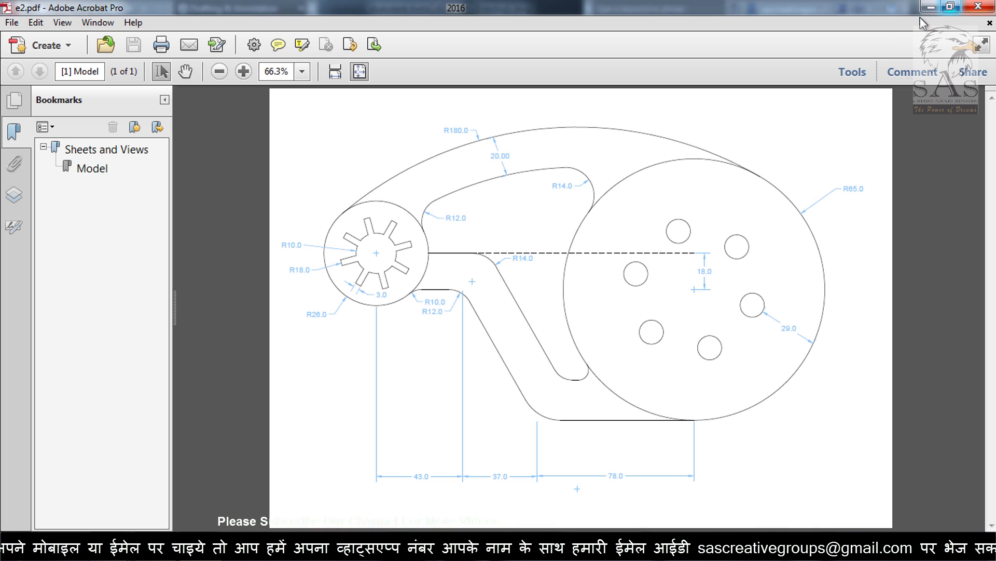
{"action": "left_click", "coordinate": [983, 6]}
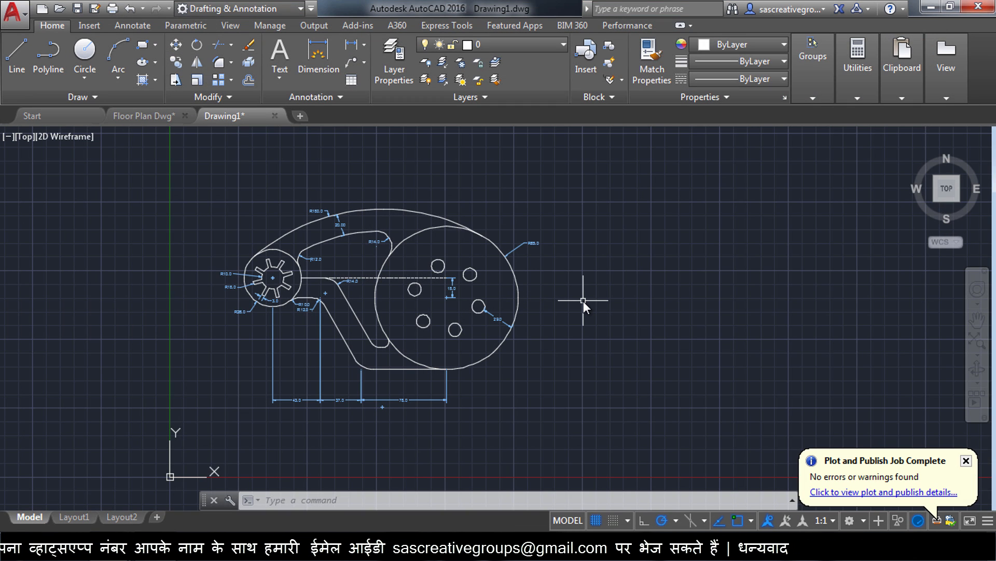